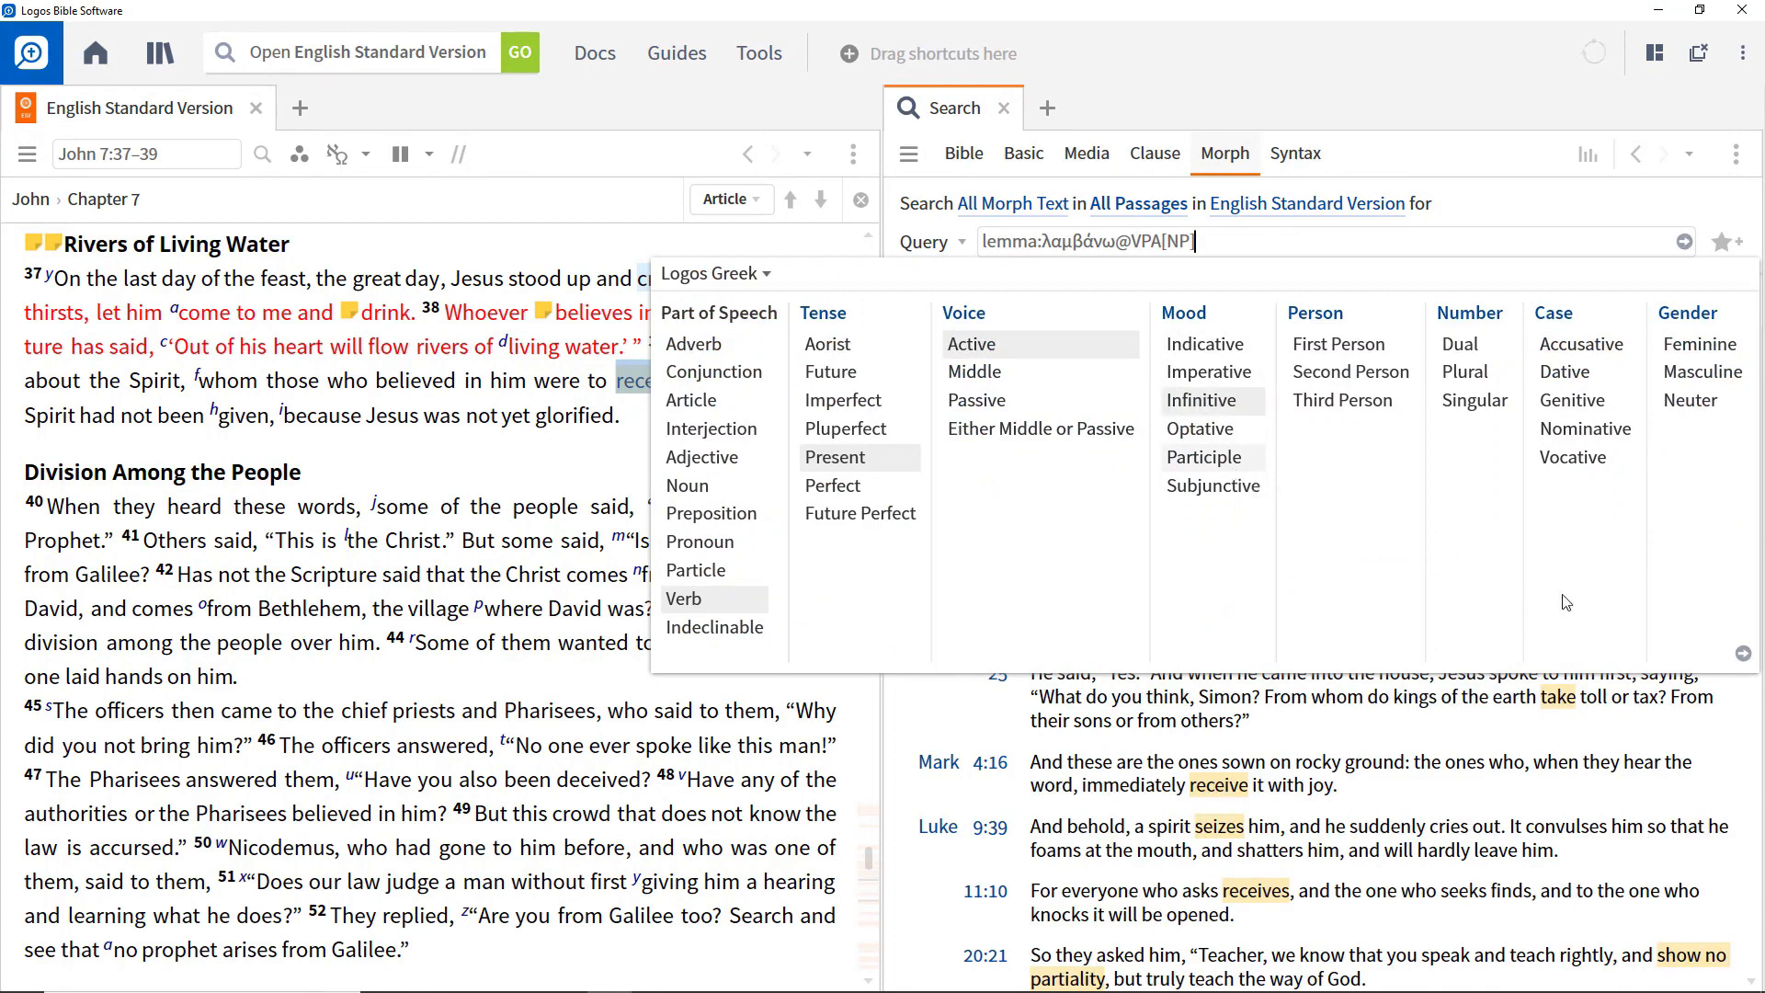
Run the morph search for λαμβάνω as a present active infinitive or participle.
left_click(1744, 653)
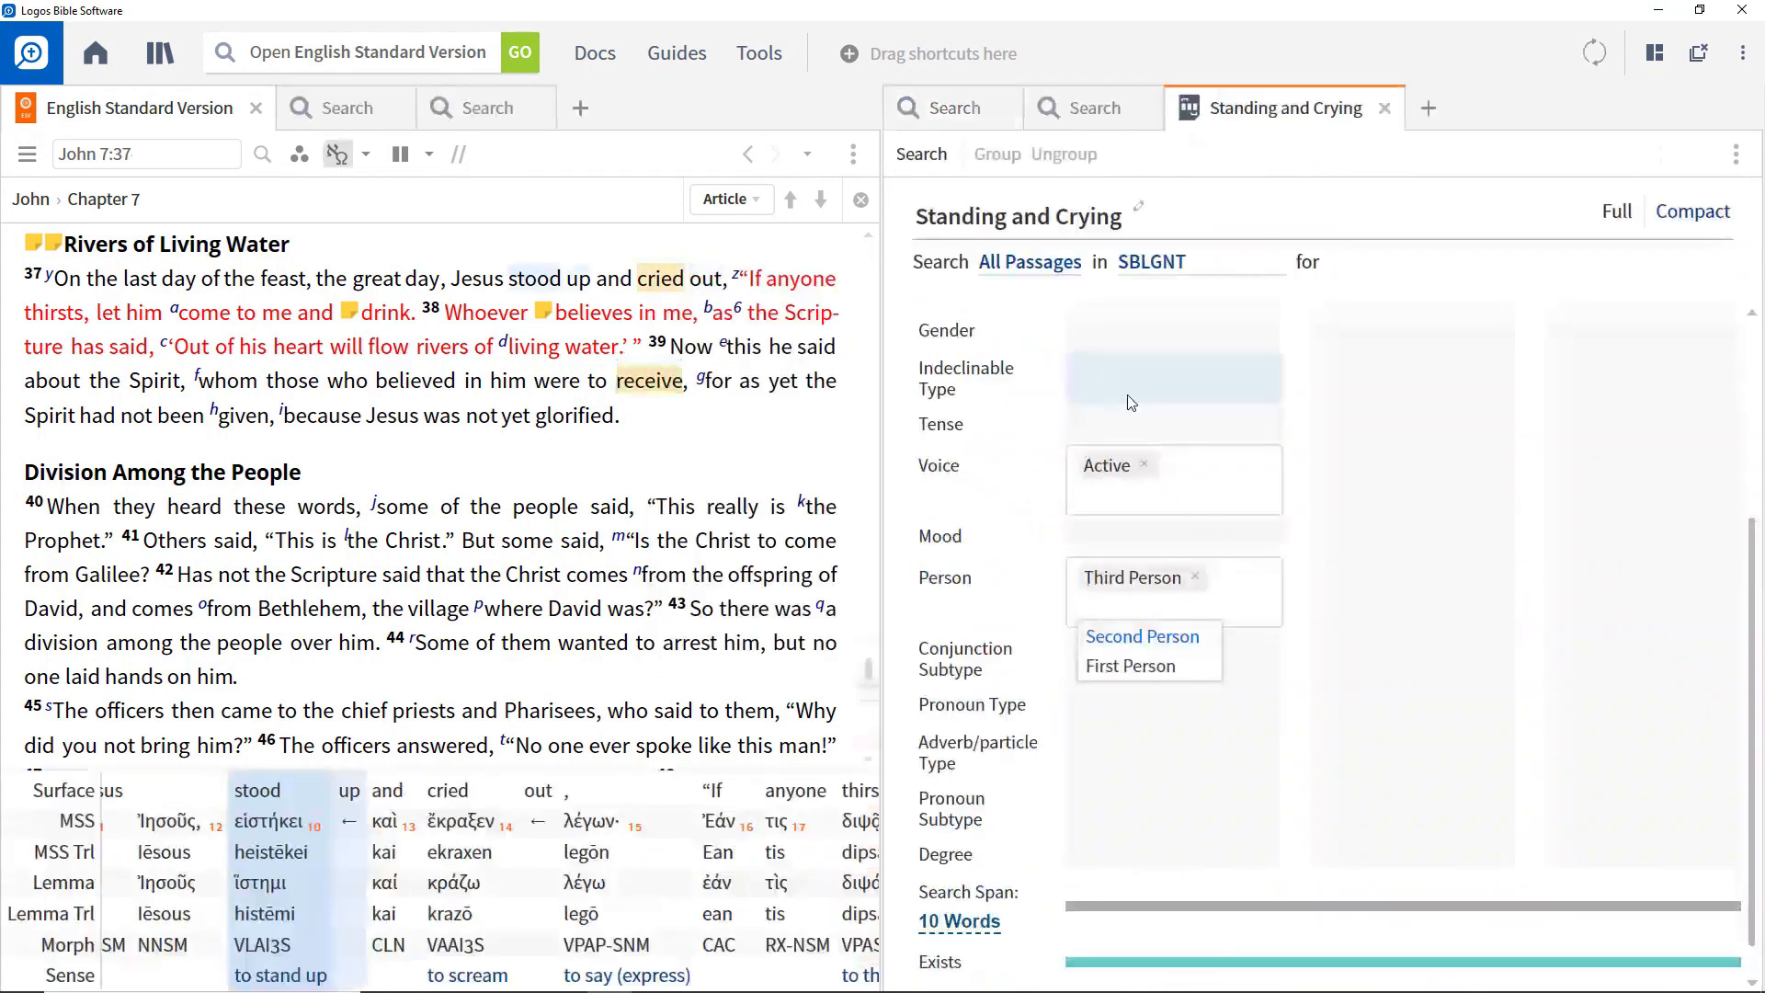
Set the first word's number to Singular in the Standing and Crying query and run its search.
scroll(1131, 402, "up", 2)
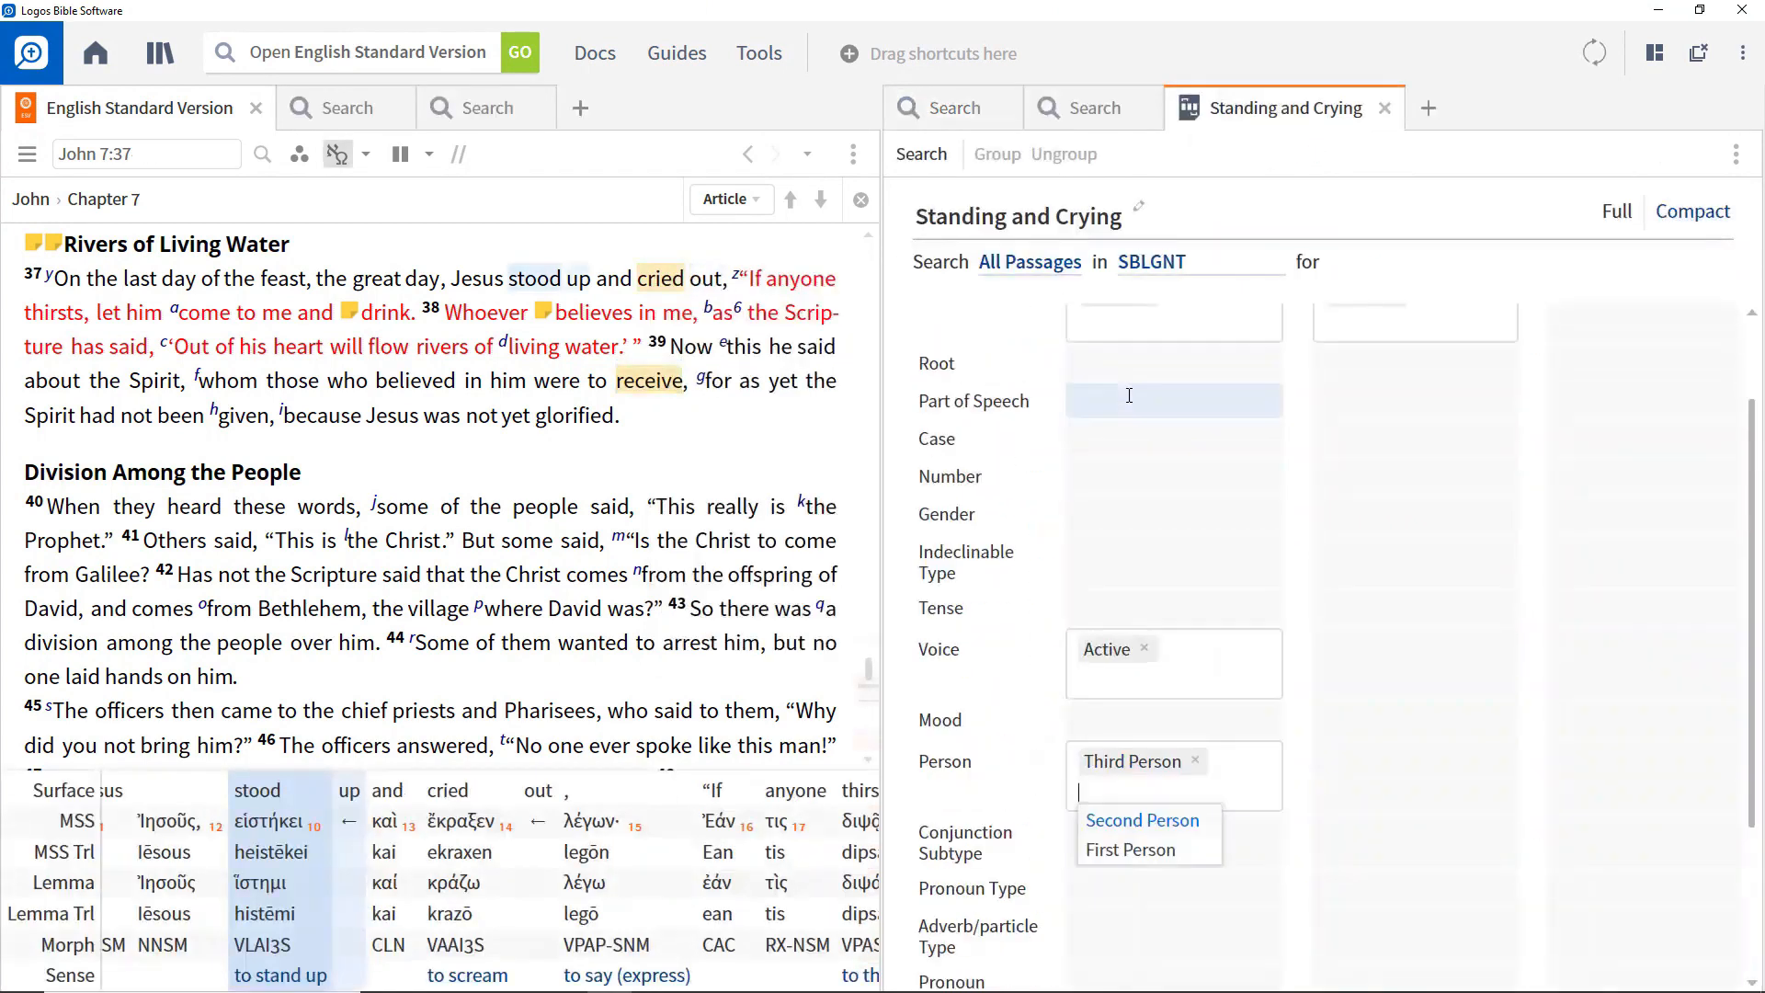
left_click(1116, 471)
left_click(1116, 504)
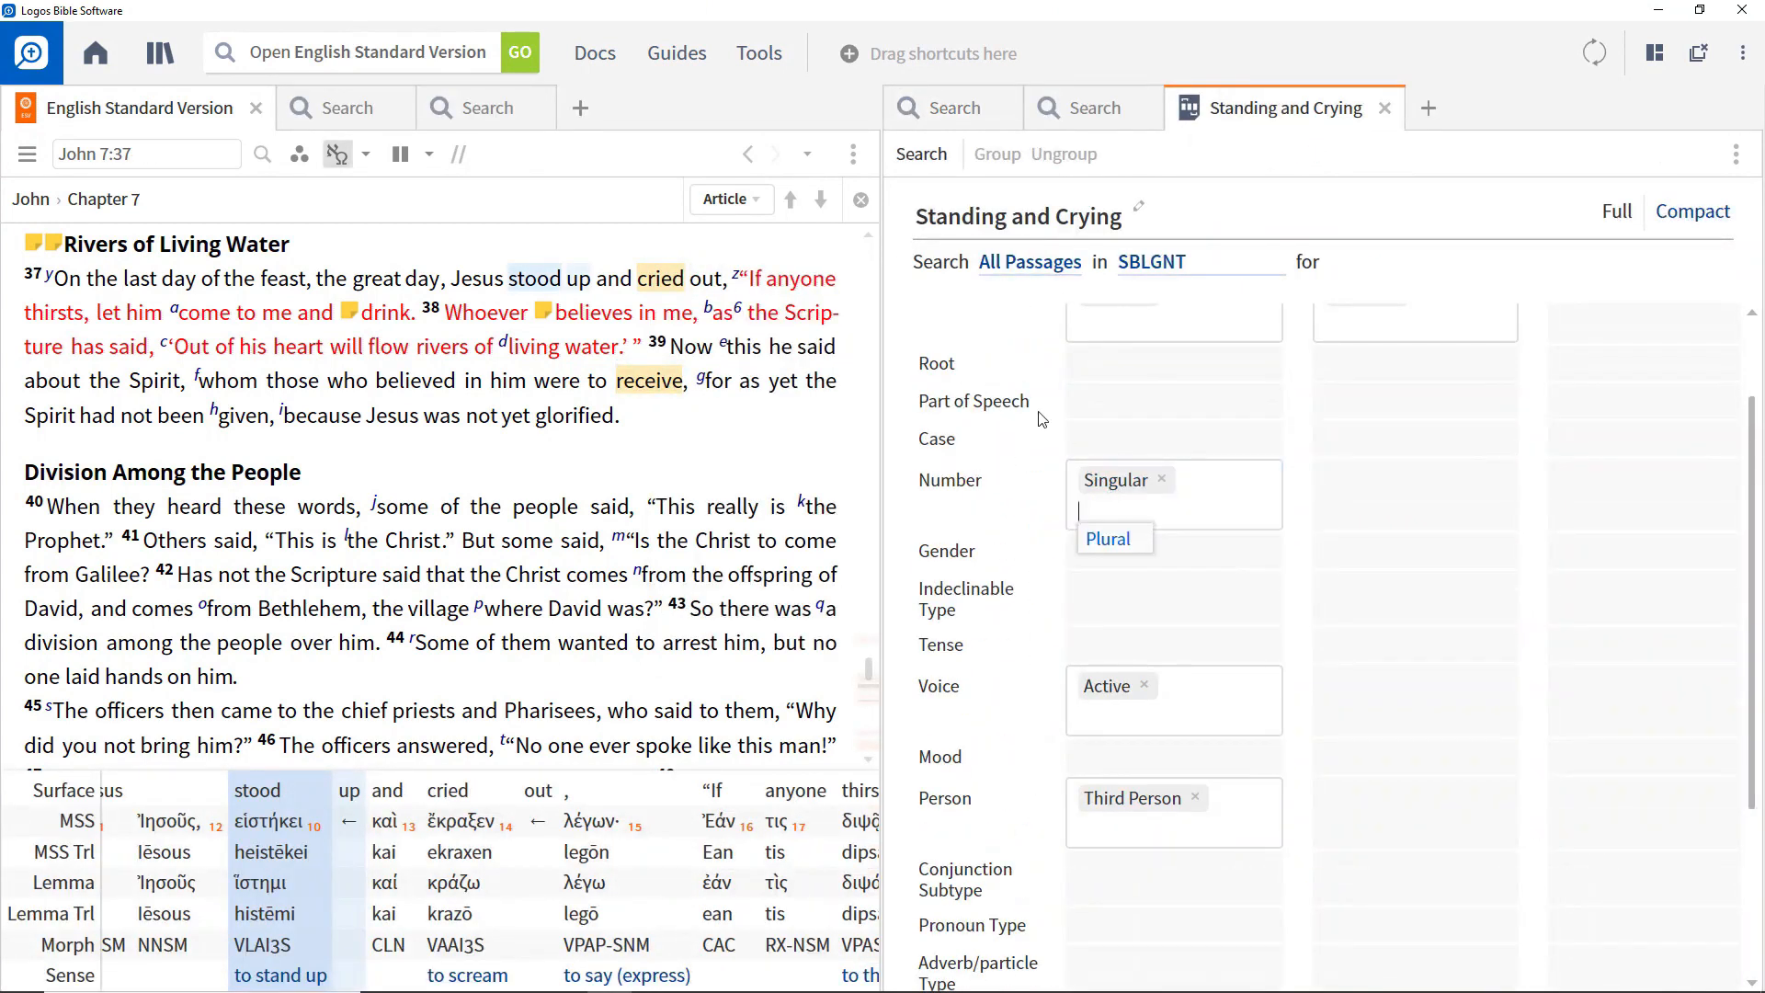
left_click(909, 160)
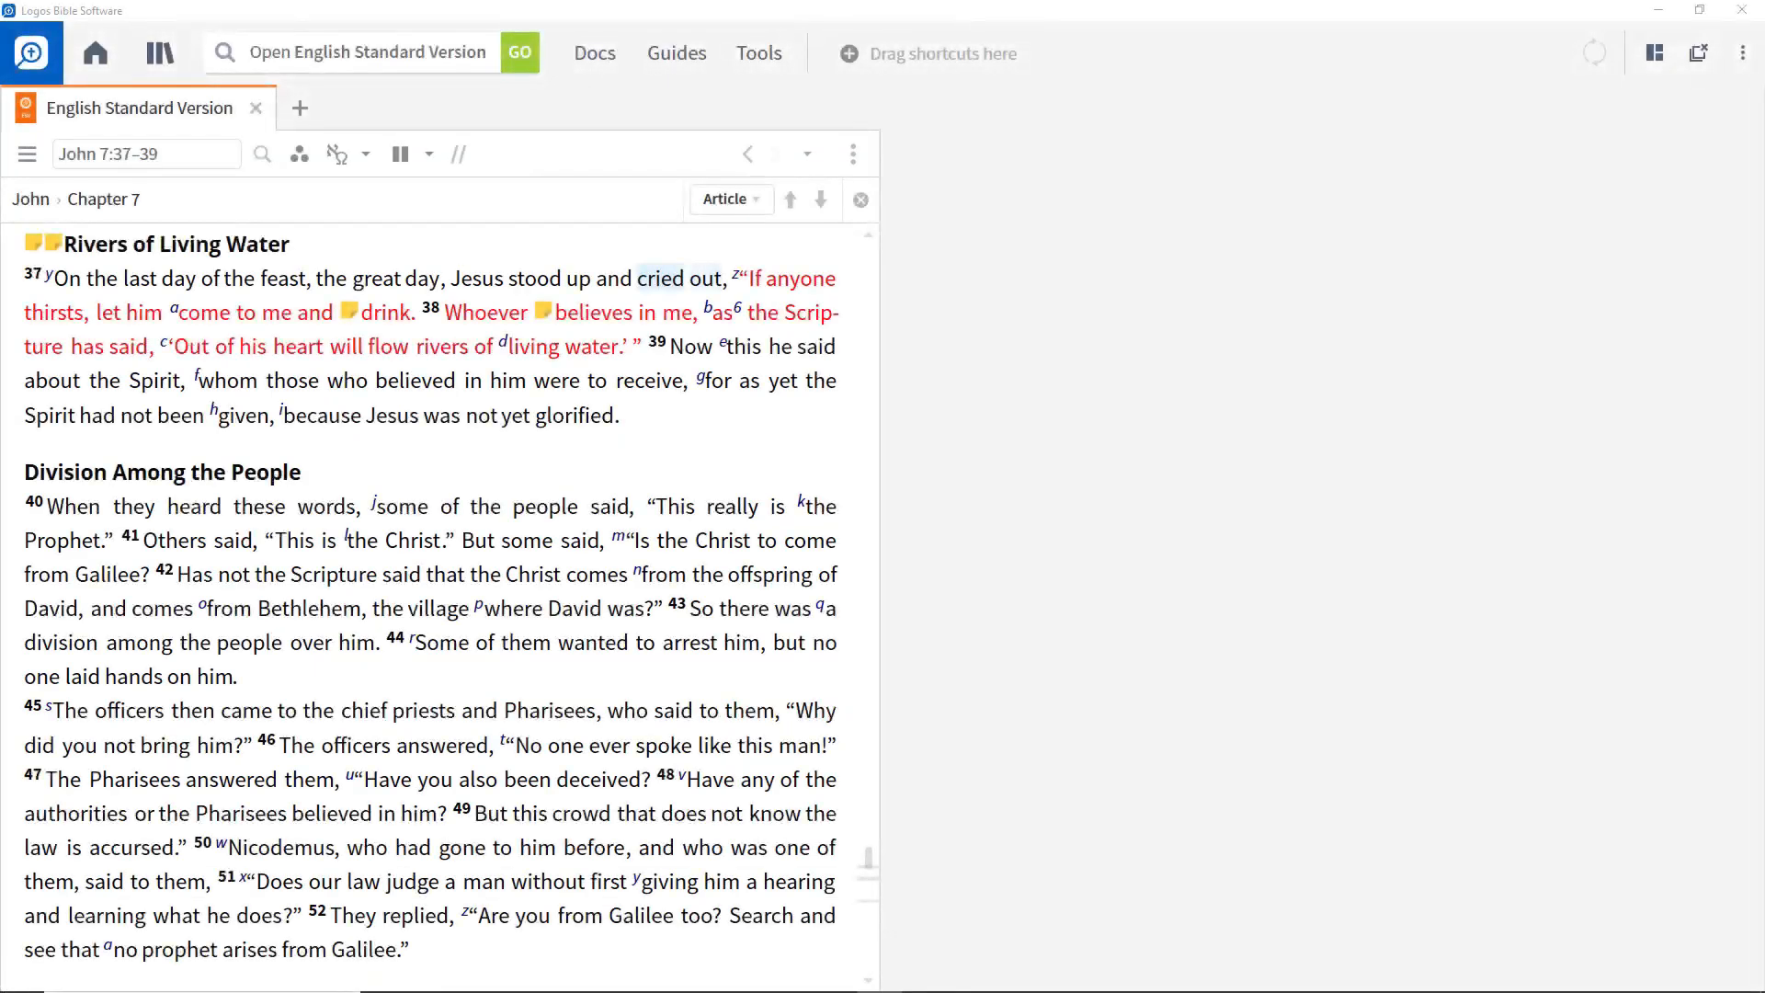
Run a Morph search for λαμβάνω@VPAN from the word "receive" in John 7:39.
right_click(640, 391)
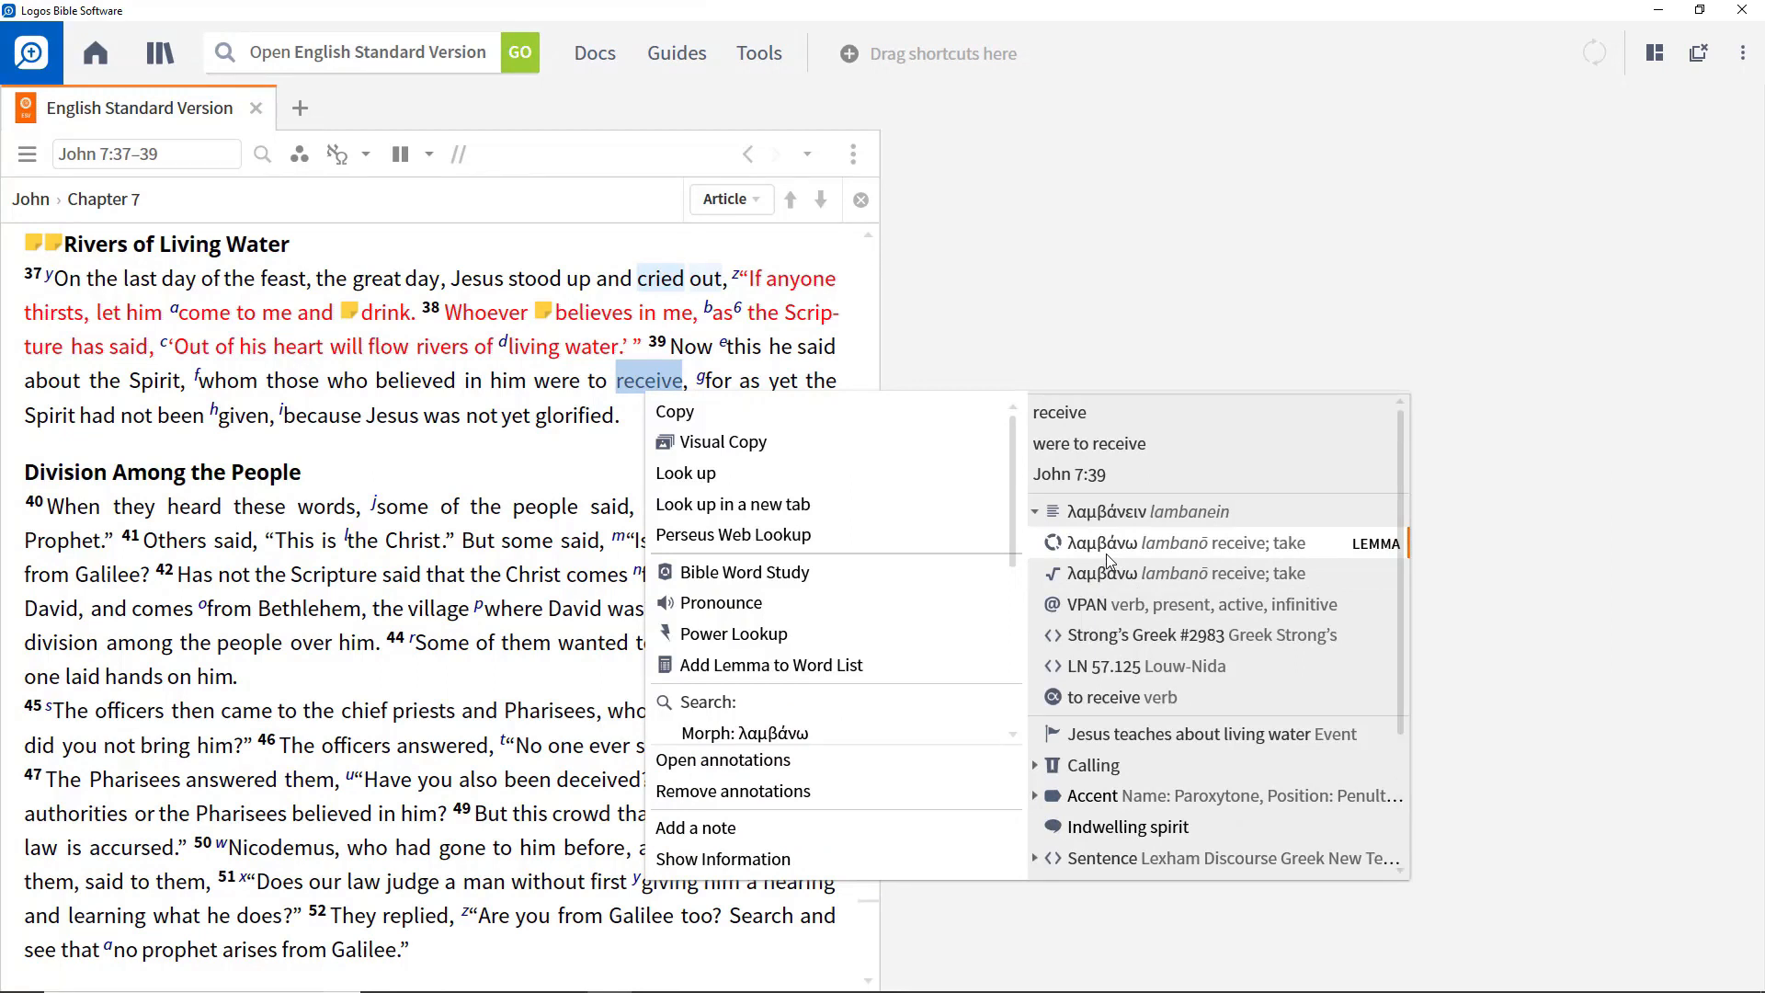
left_click(1090, 609)
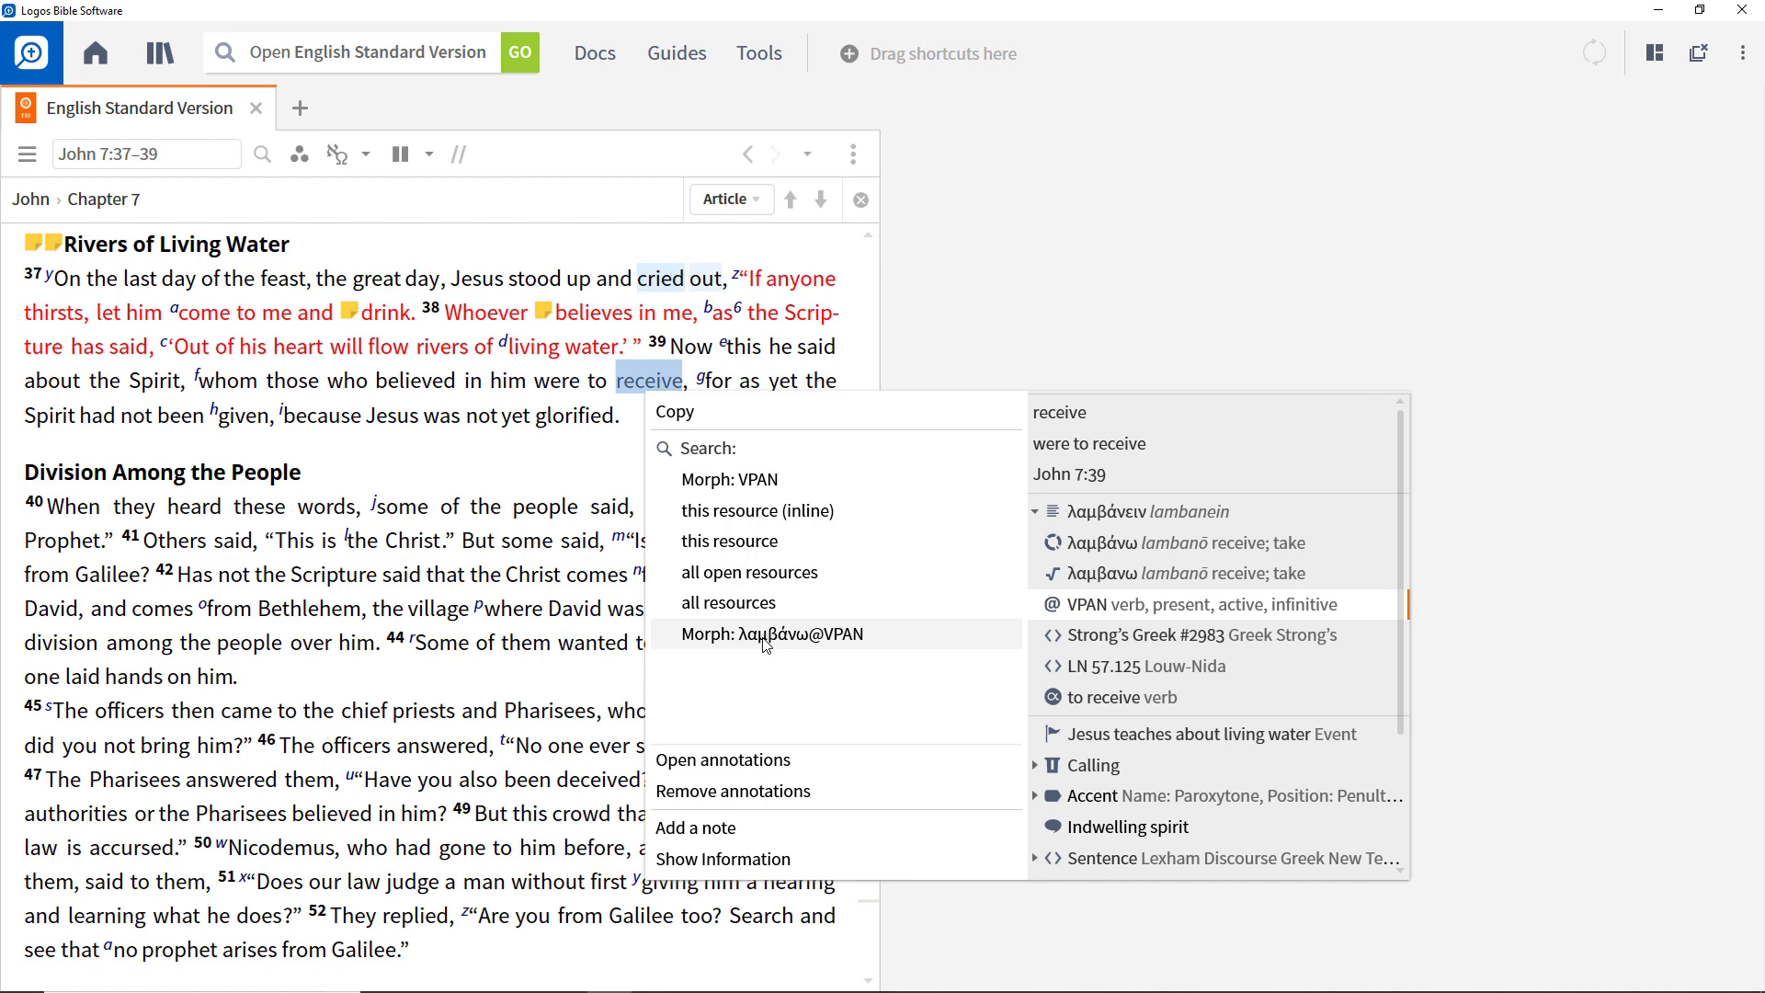
left_click(1118, 550)
scroll(813, 609, "down", 4)
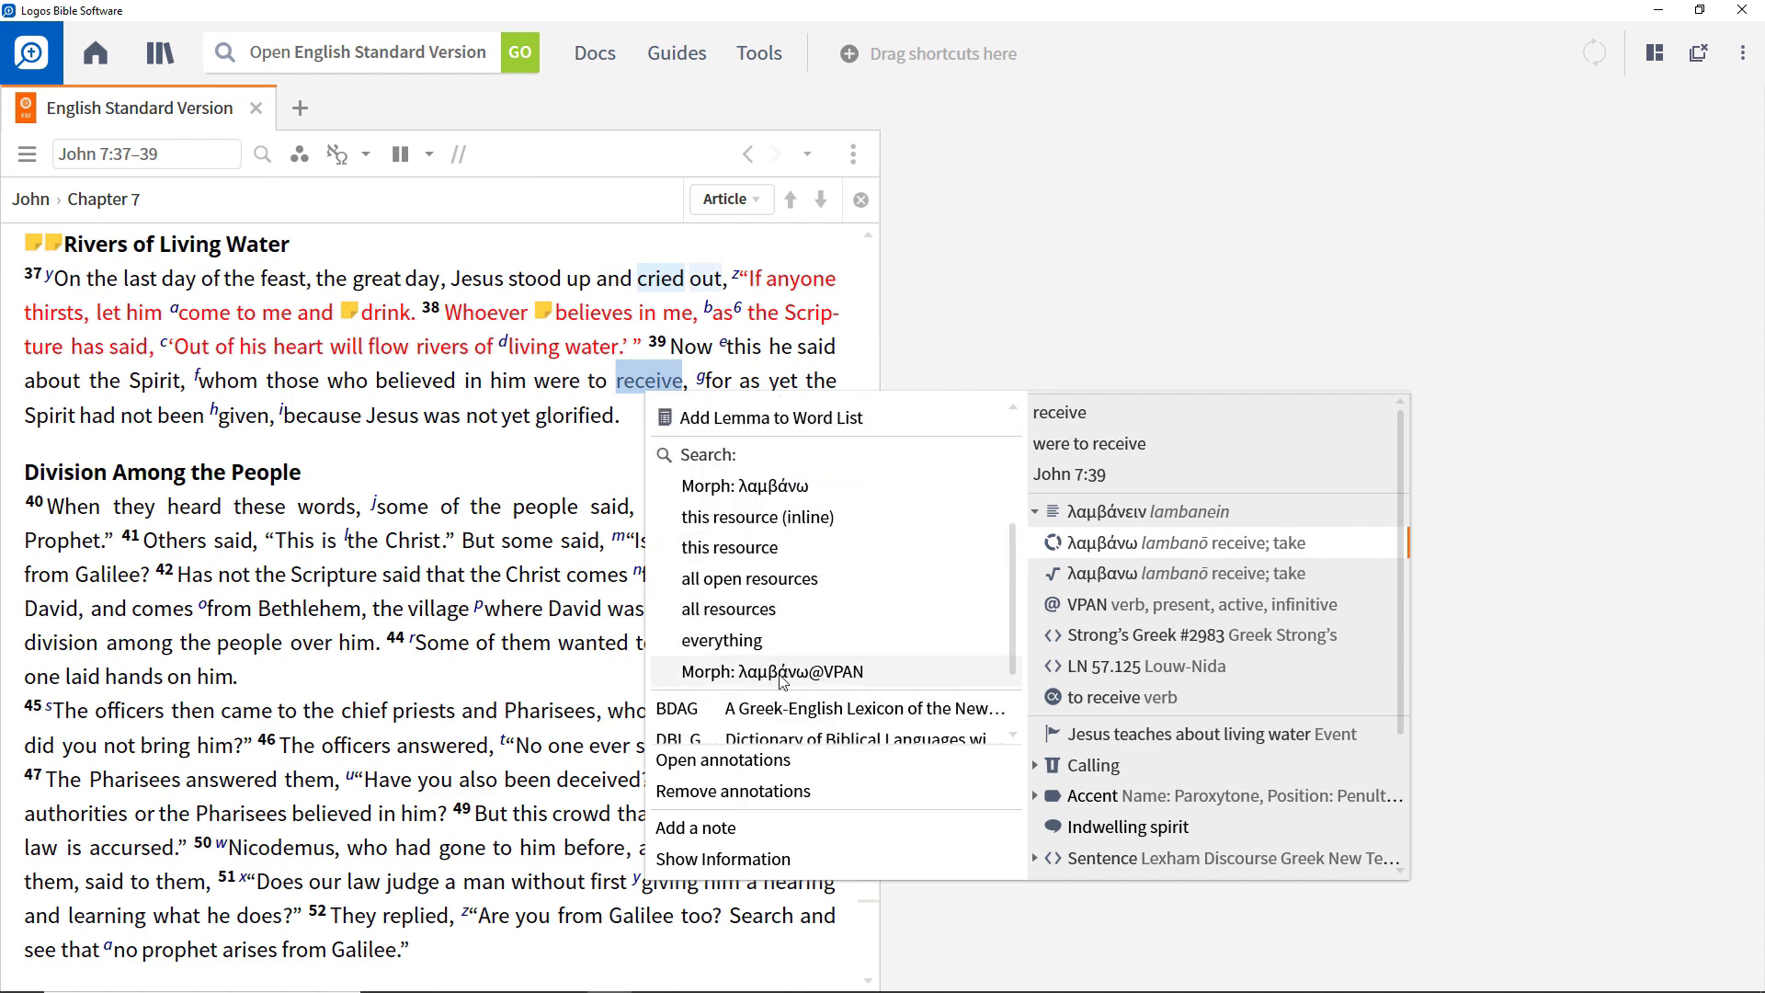
left_click(783, 672)
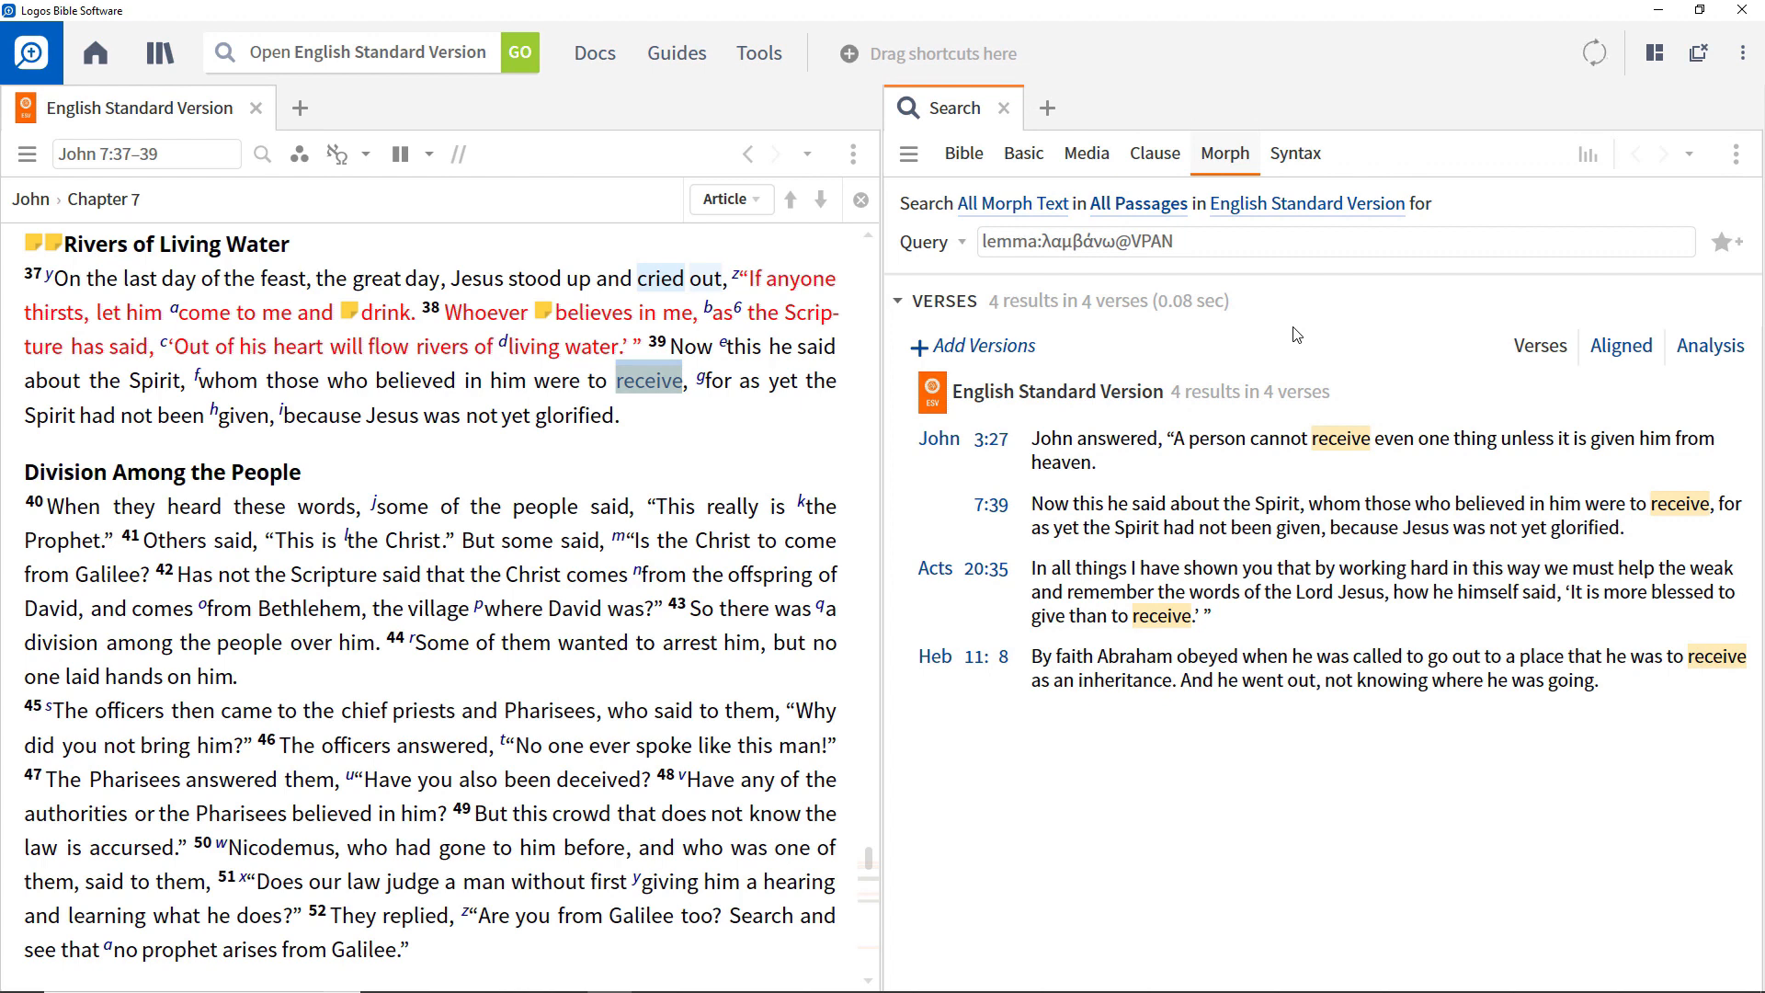
Remove the infinitive mood from the query so it reads lemma:λαμβάνω@VPA, and run the search.
left_click(1219, 247)
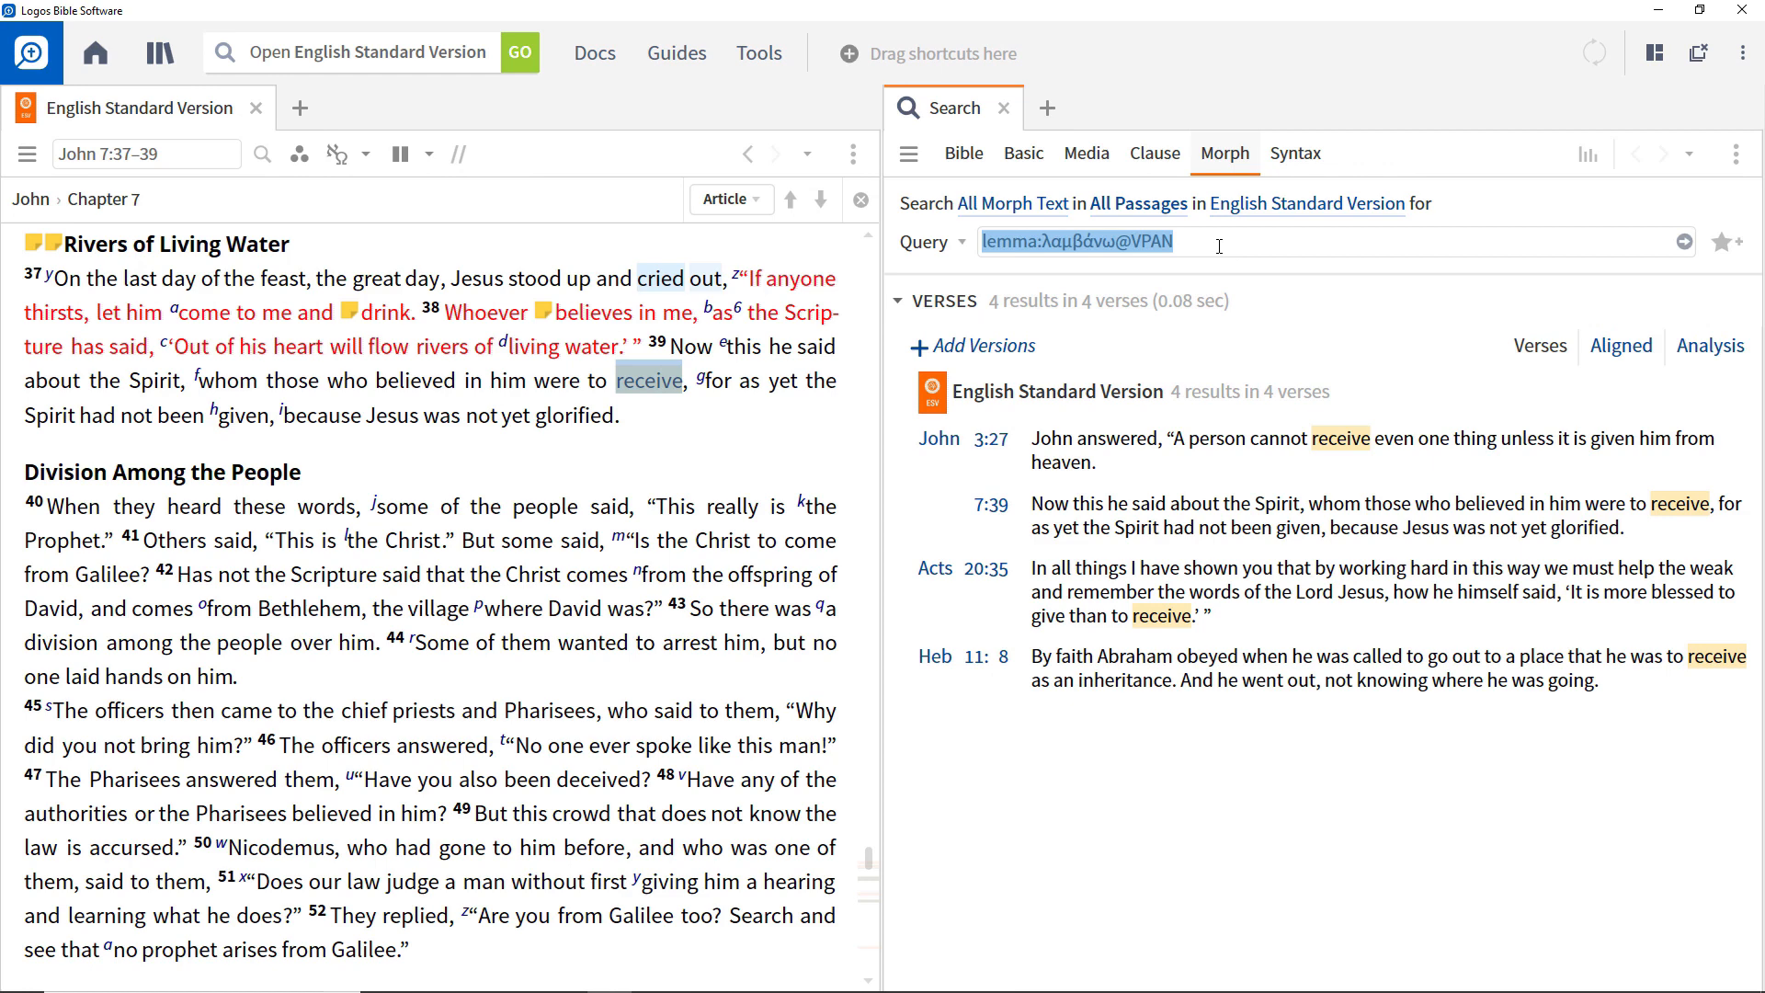
left_click(1220, 246)
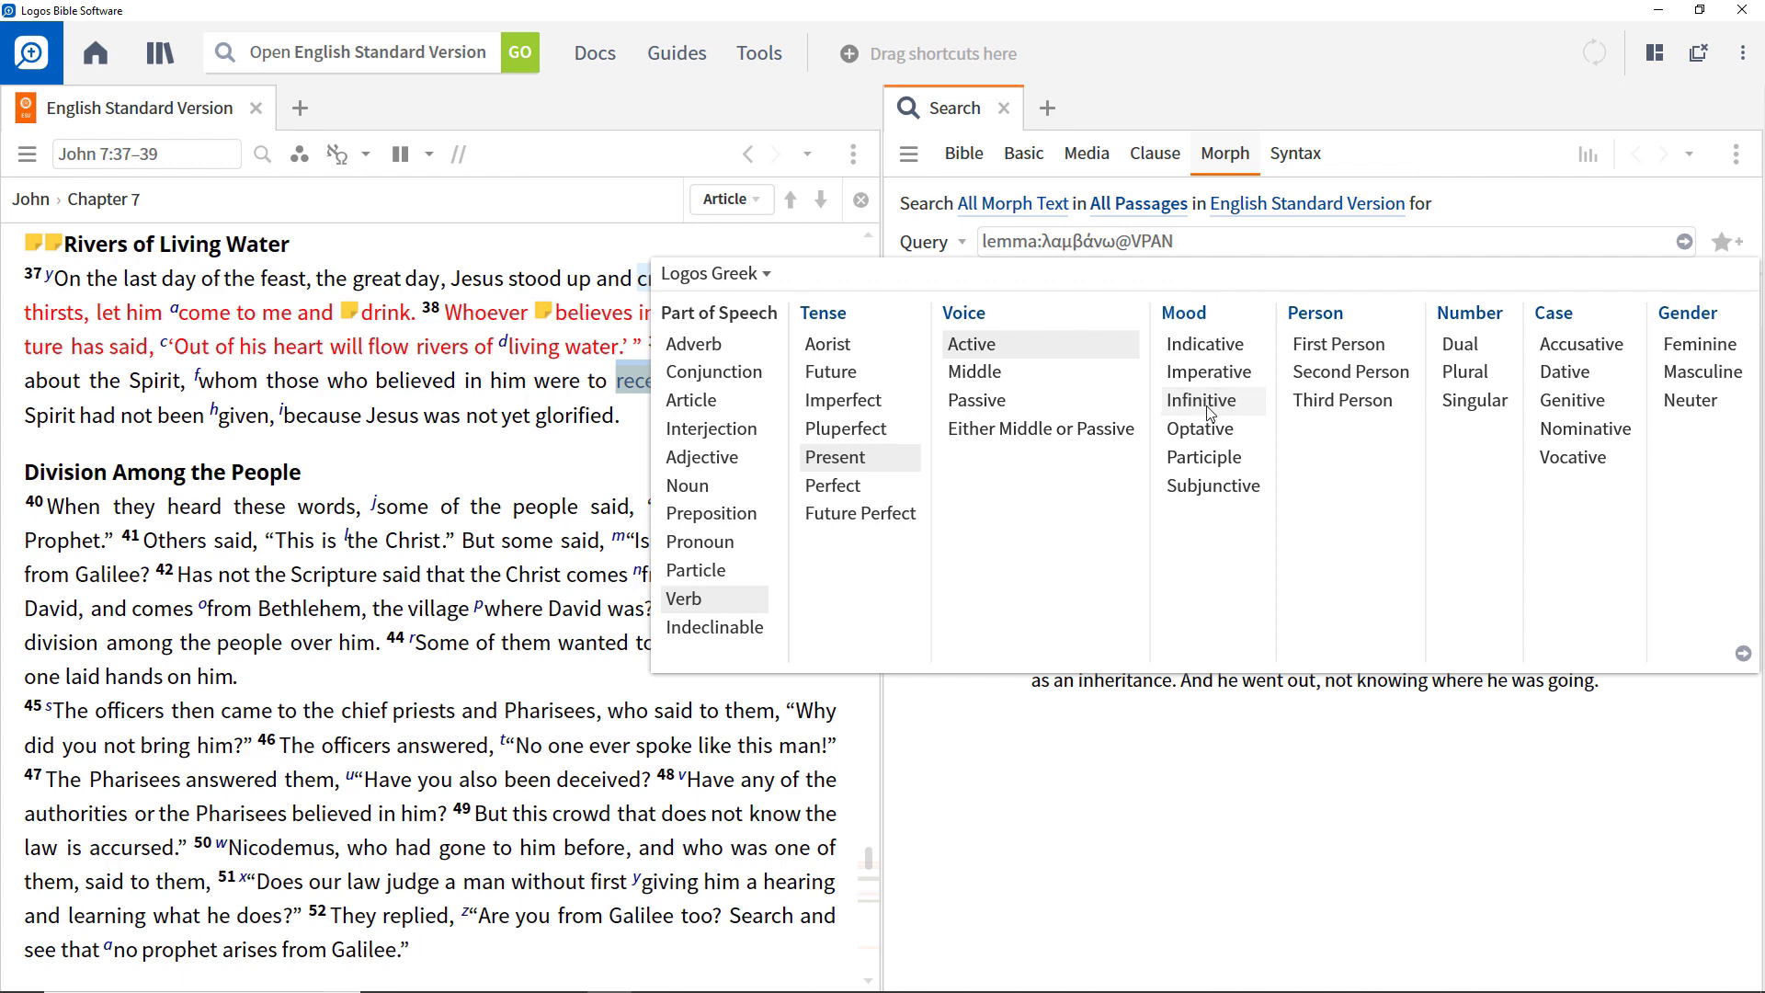
mouse_move(1208, 413)
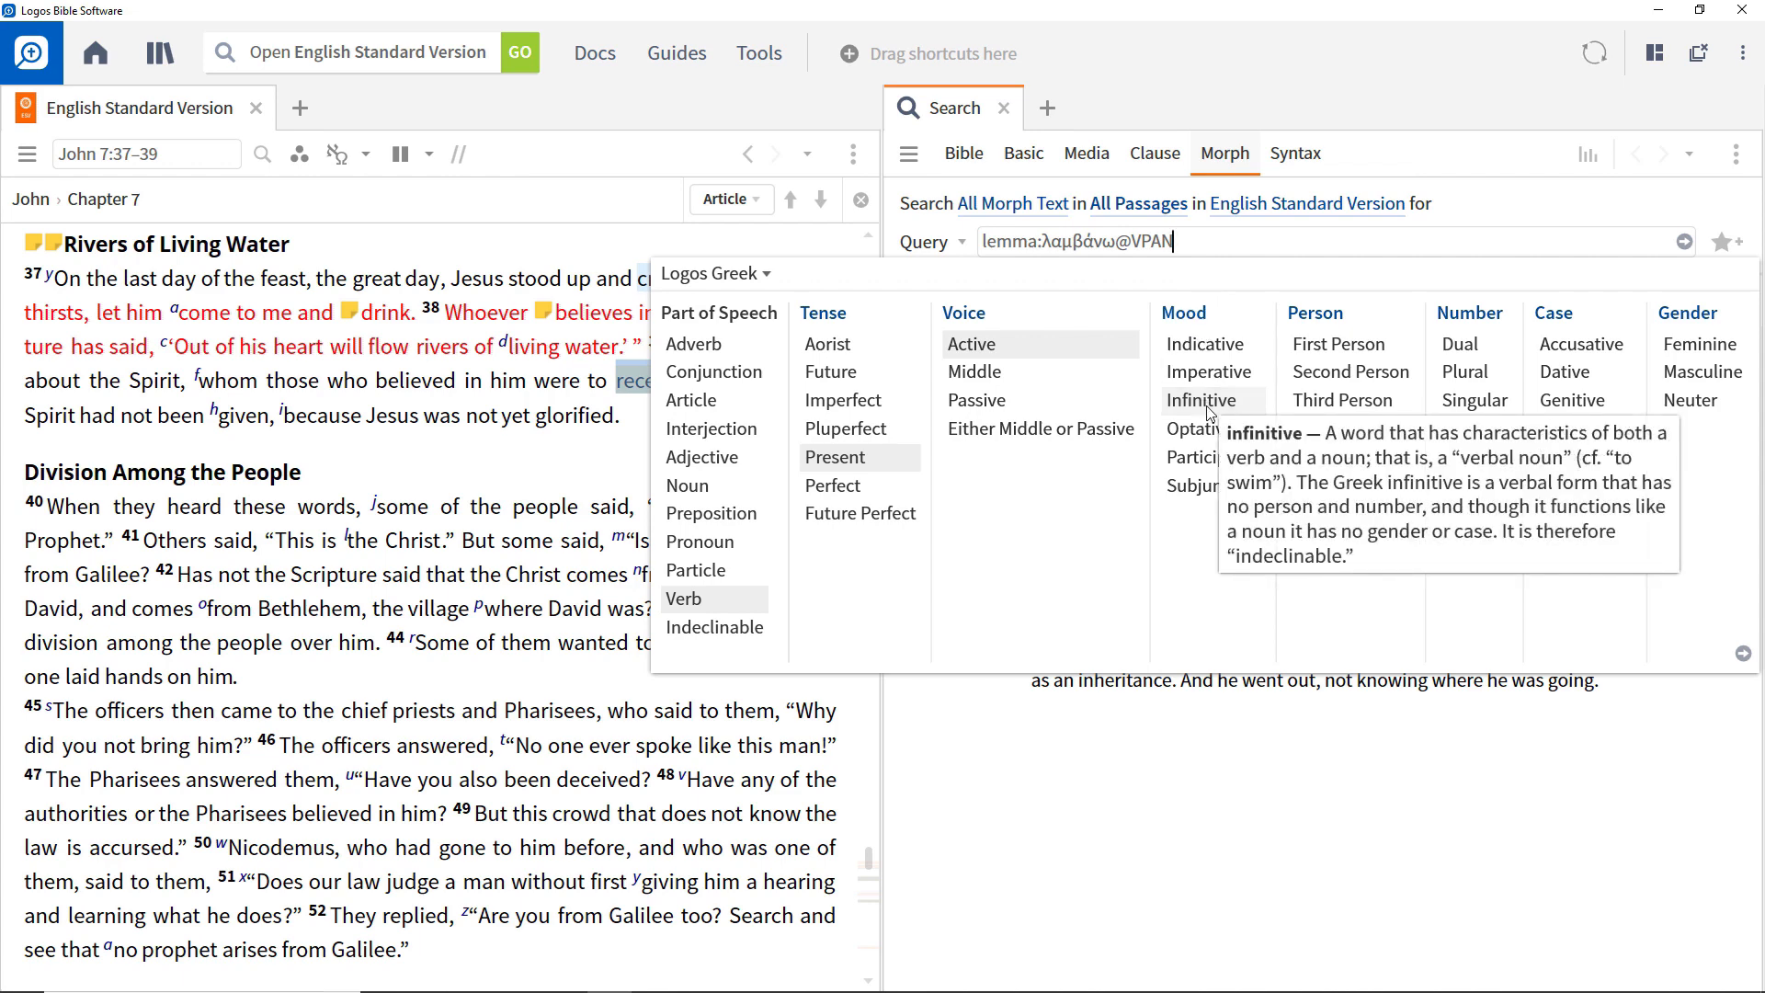
key("BackSpace")
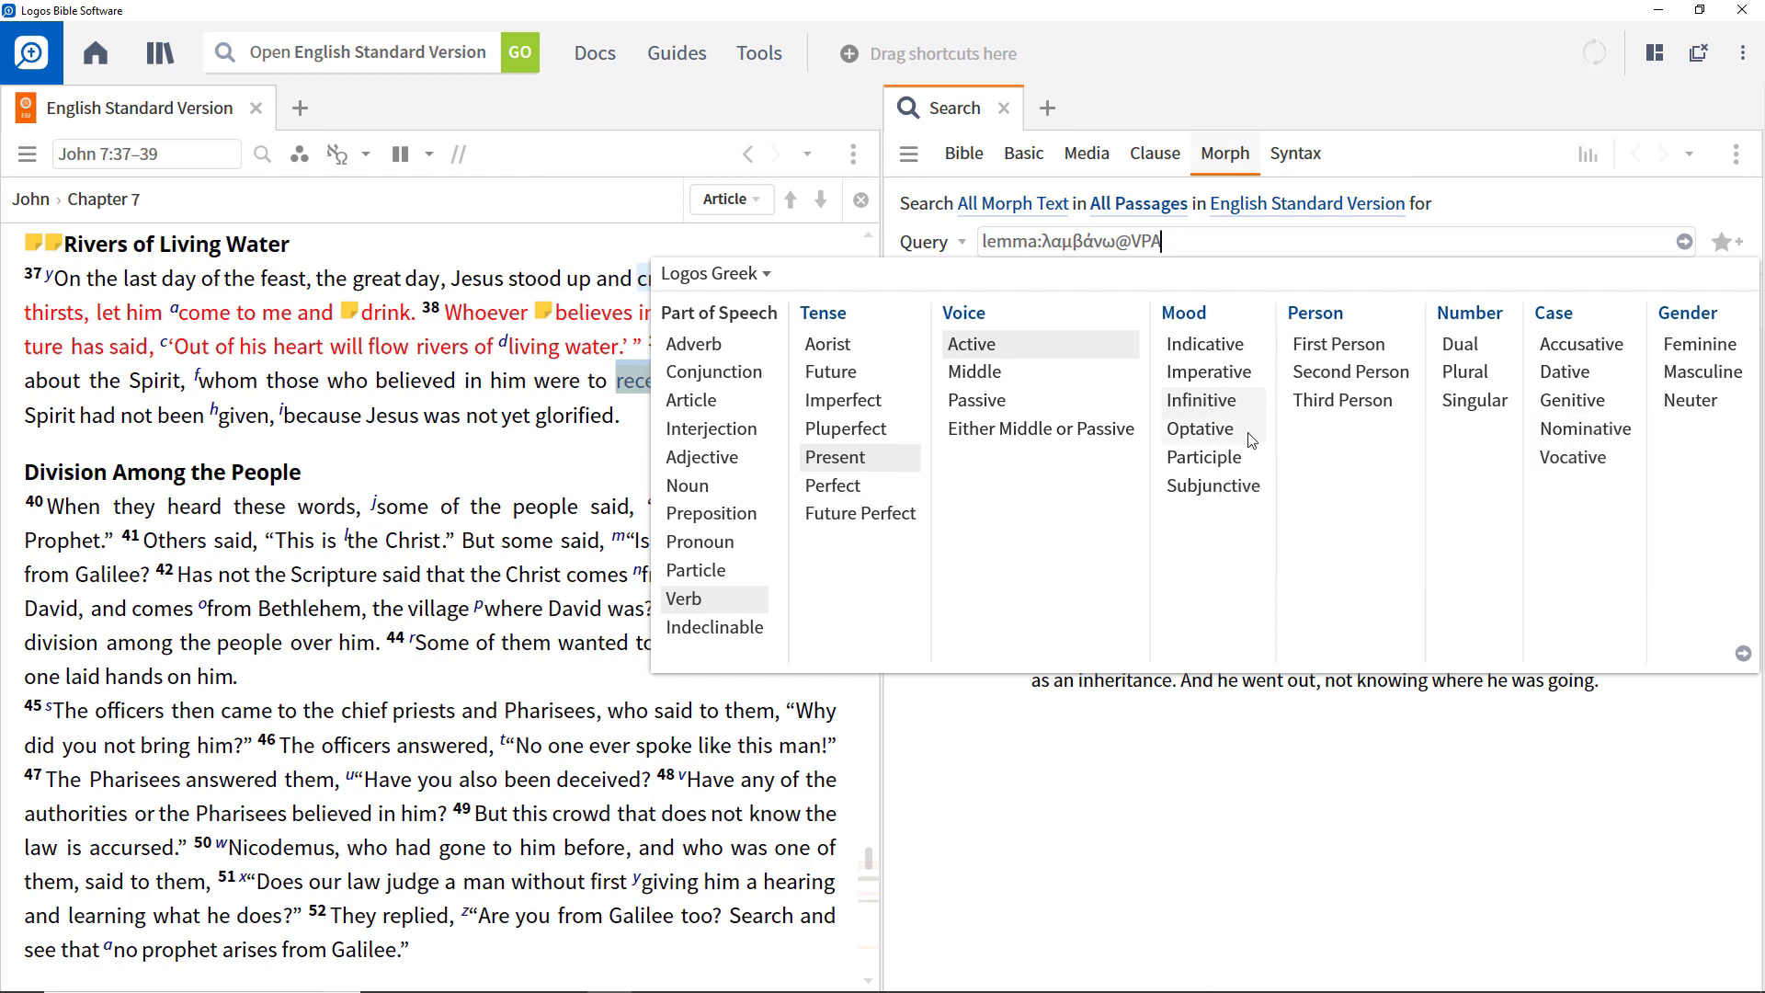
left_click(1743, 652)
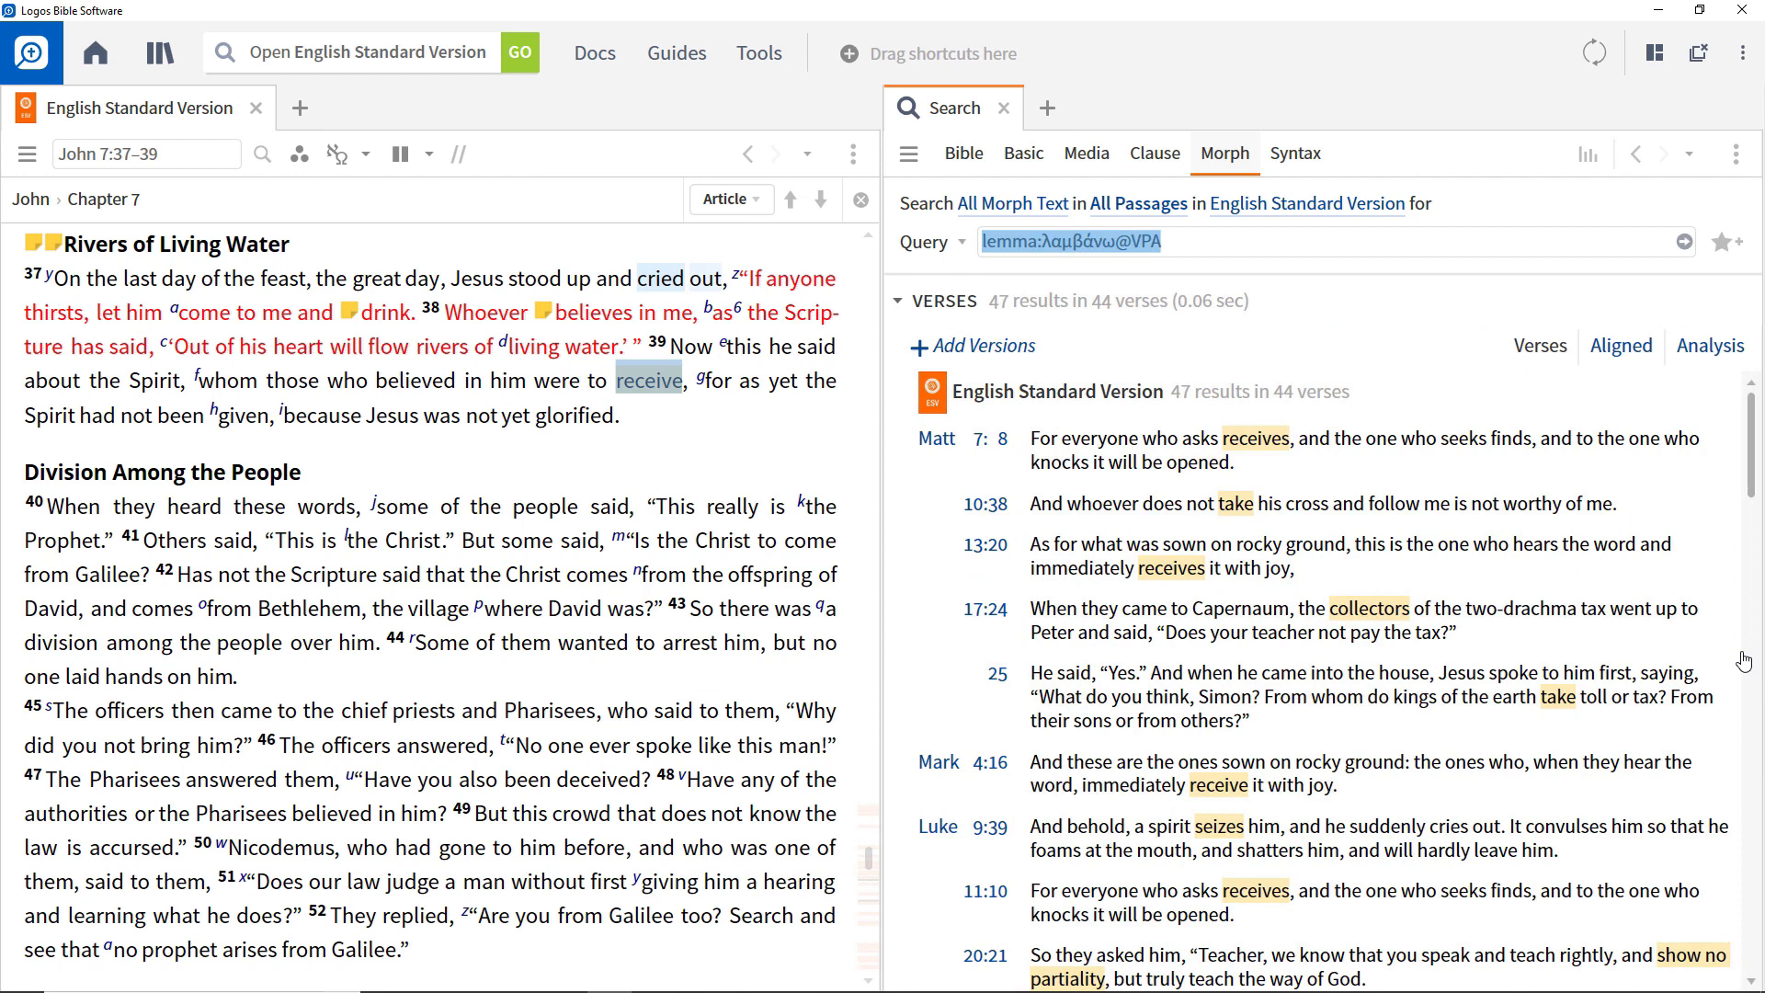
Limit the λαμβάνω query to the Infinitive and Participle moods and run the search.
left_click(1229, 245)
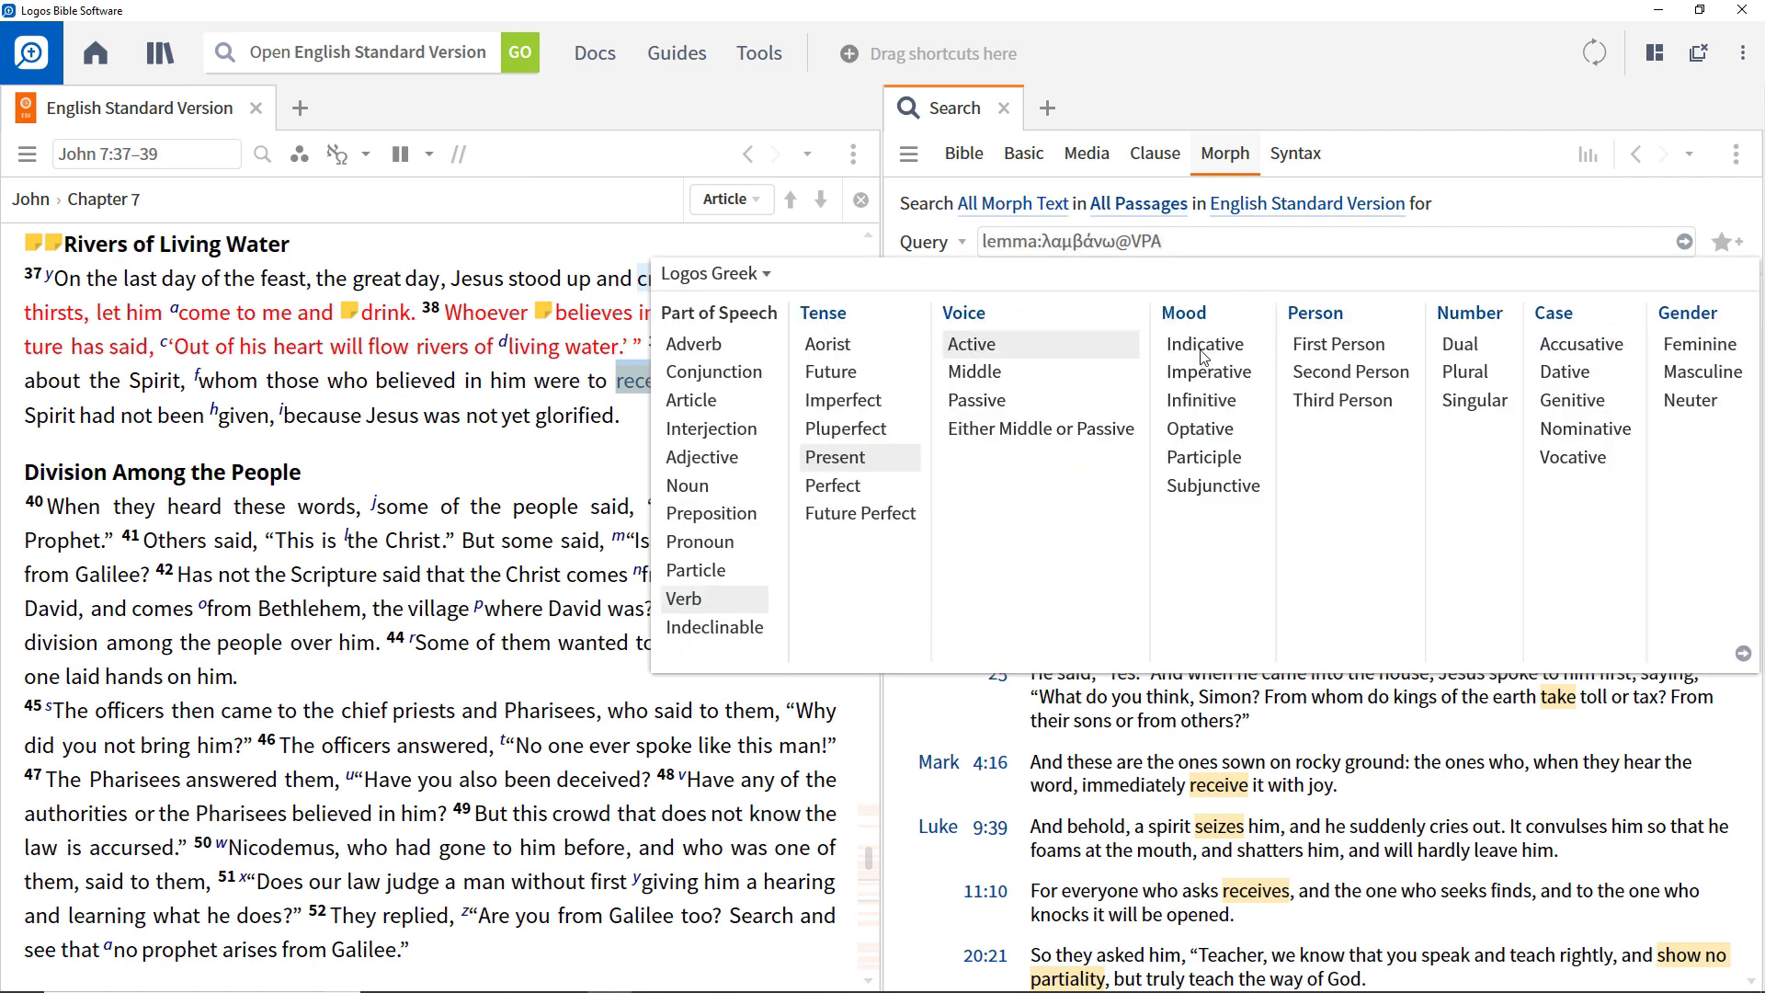
left_click(1202, 401)
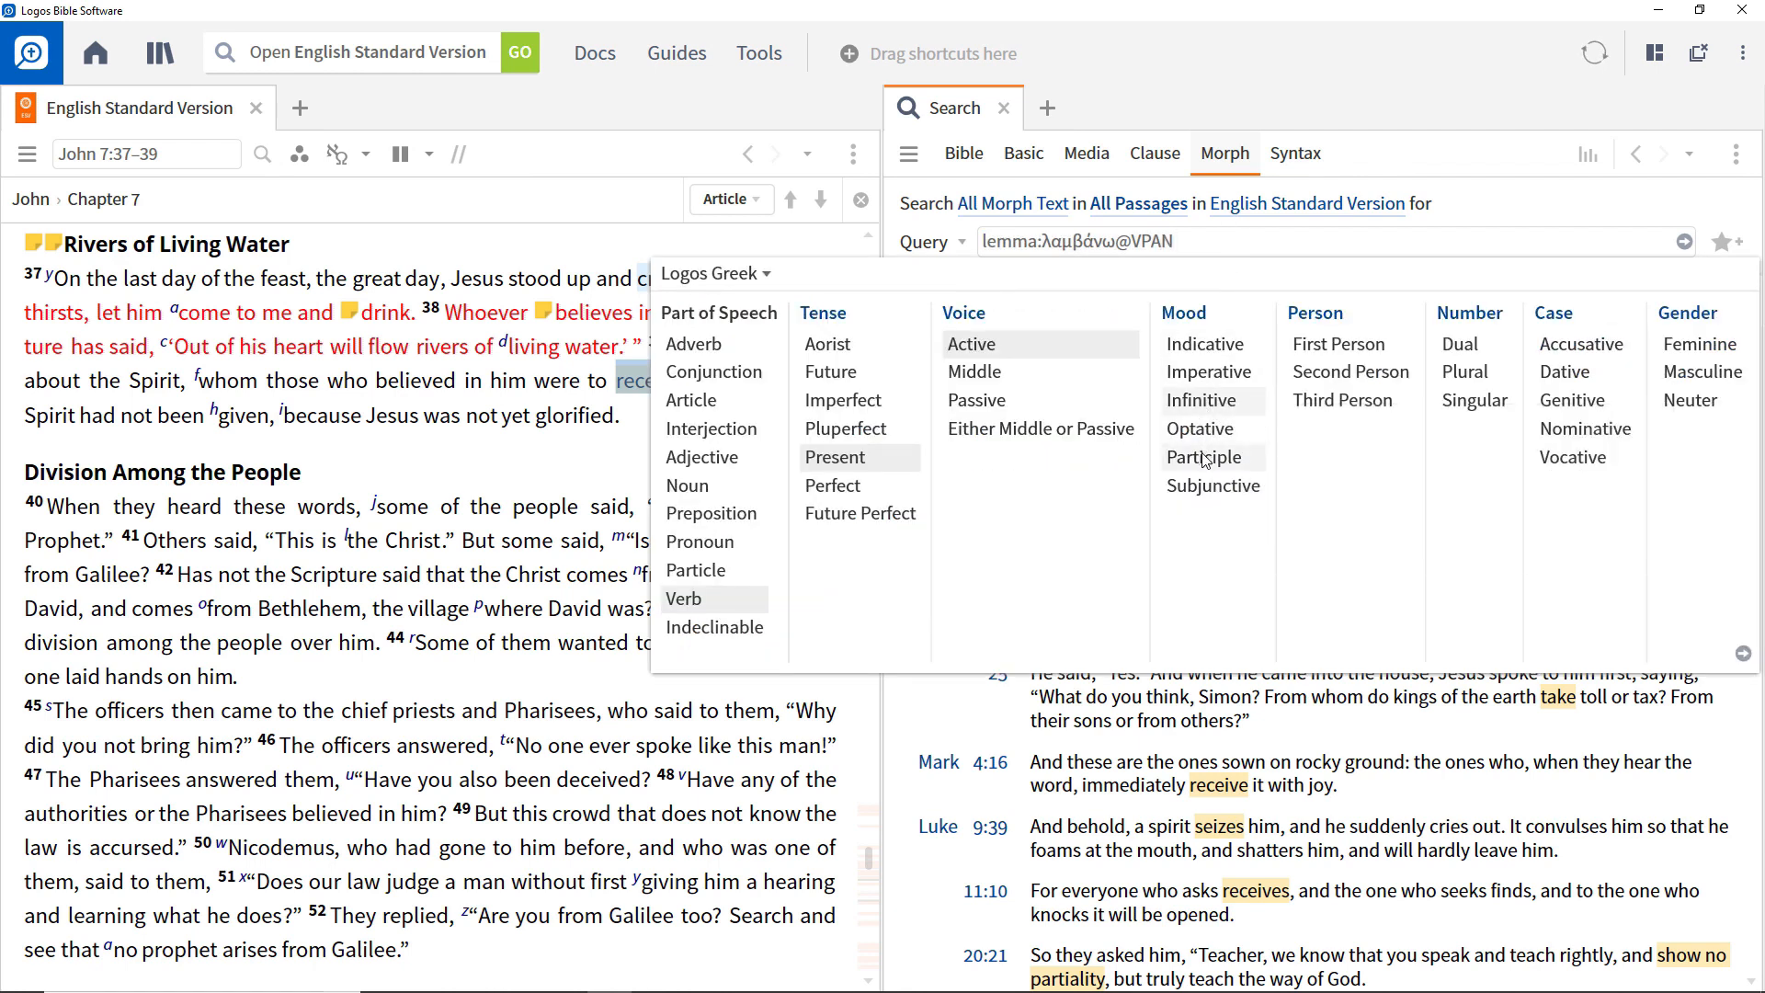
left_click(1204, 458)
left_click(1743, 654)
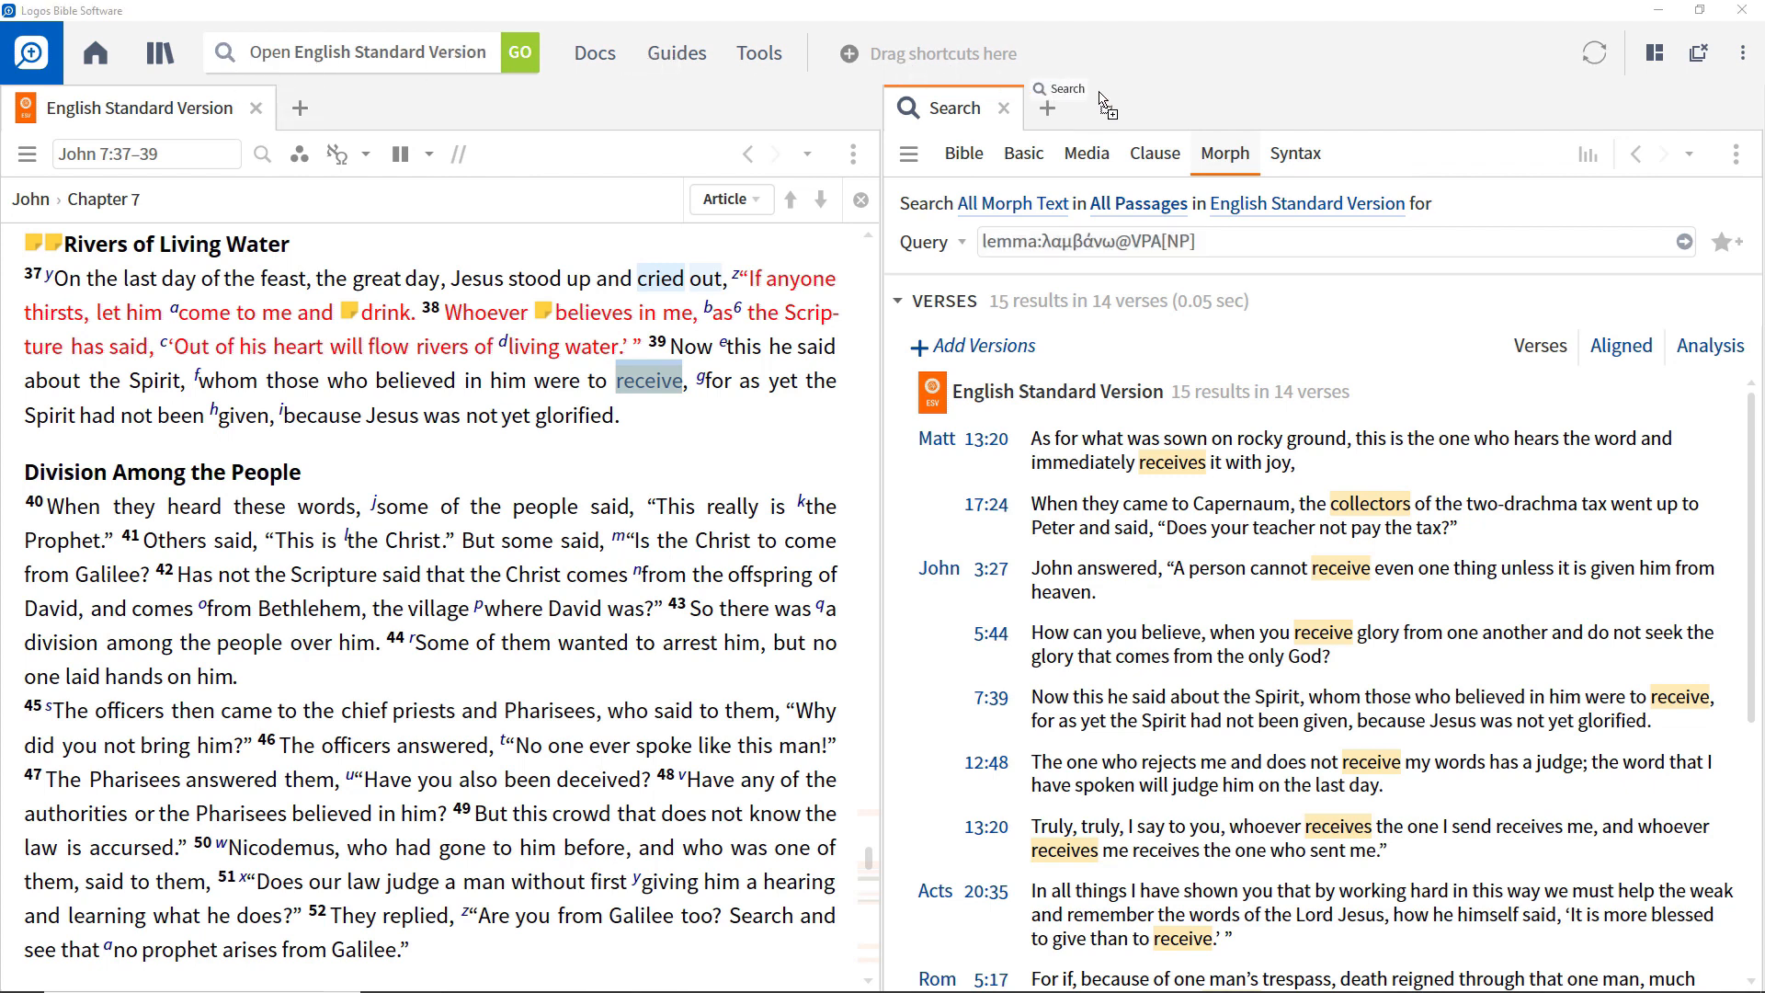
Open a second Morph search, look up the Greek word with g:kra, and choose the lemma κράζω as the query.
left_click(1048, 108)
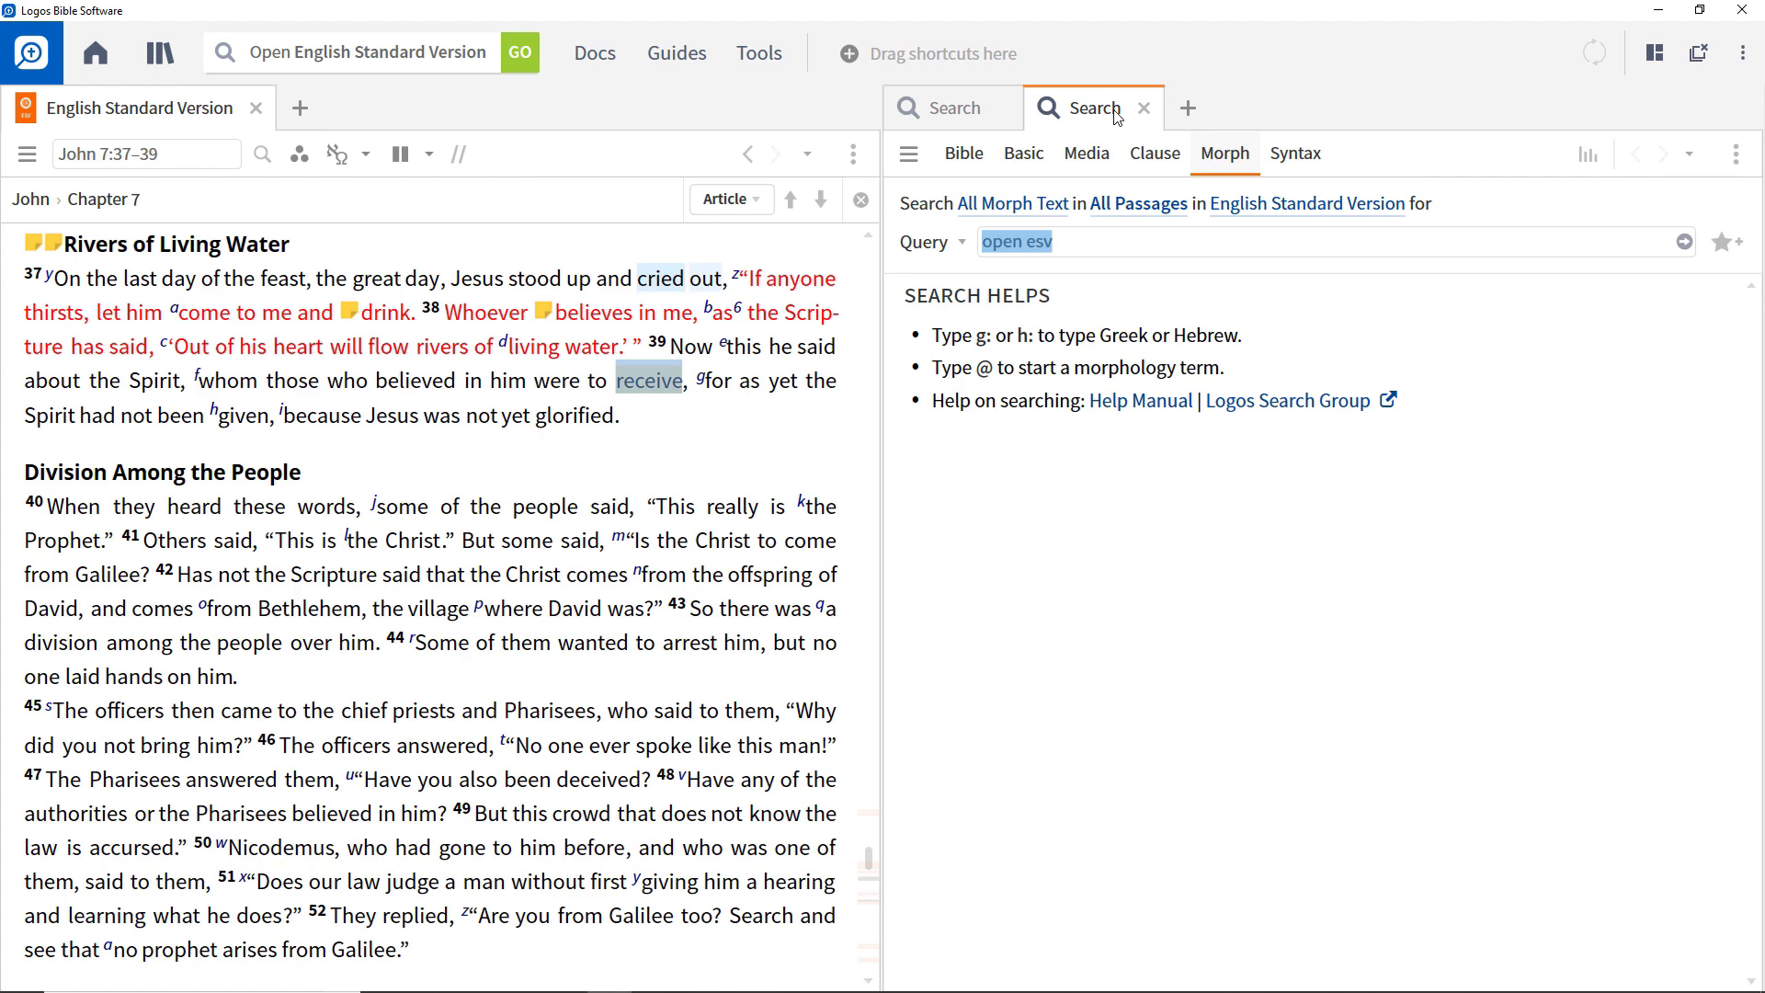
type("g:kr")
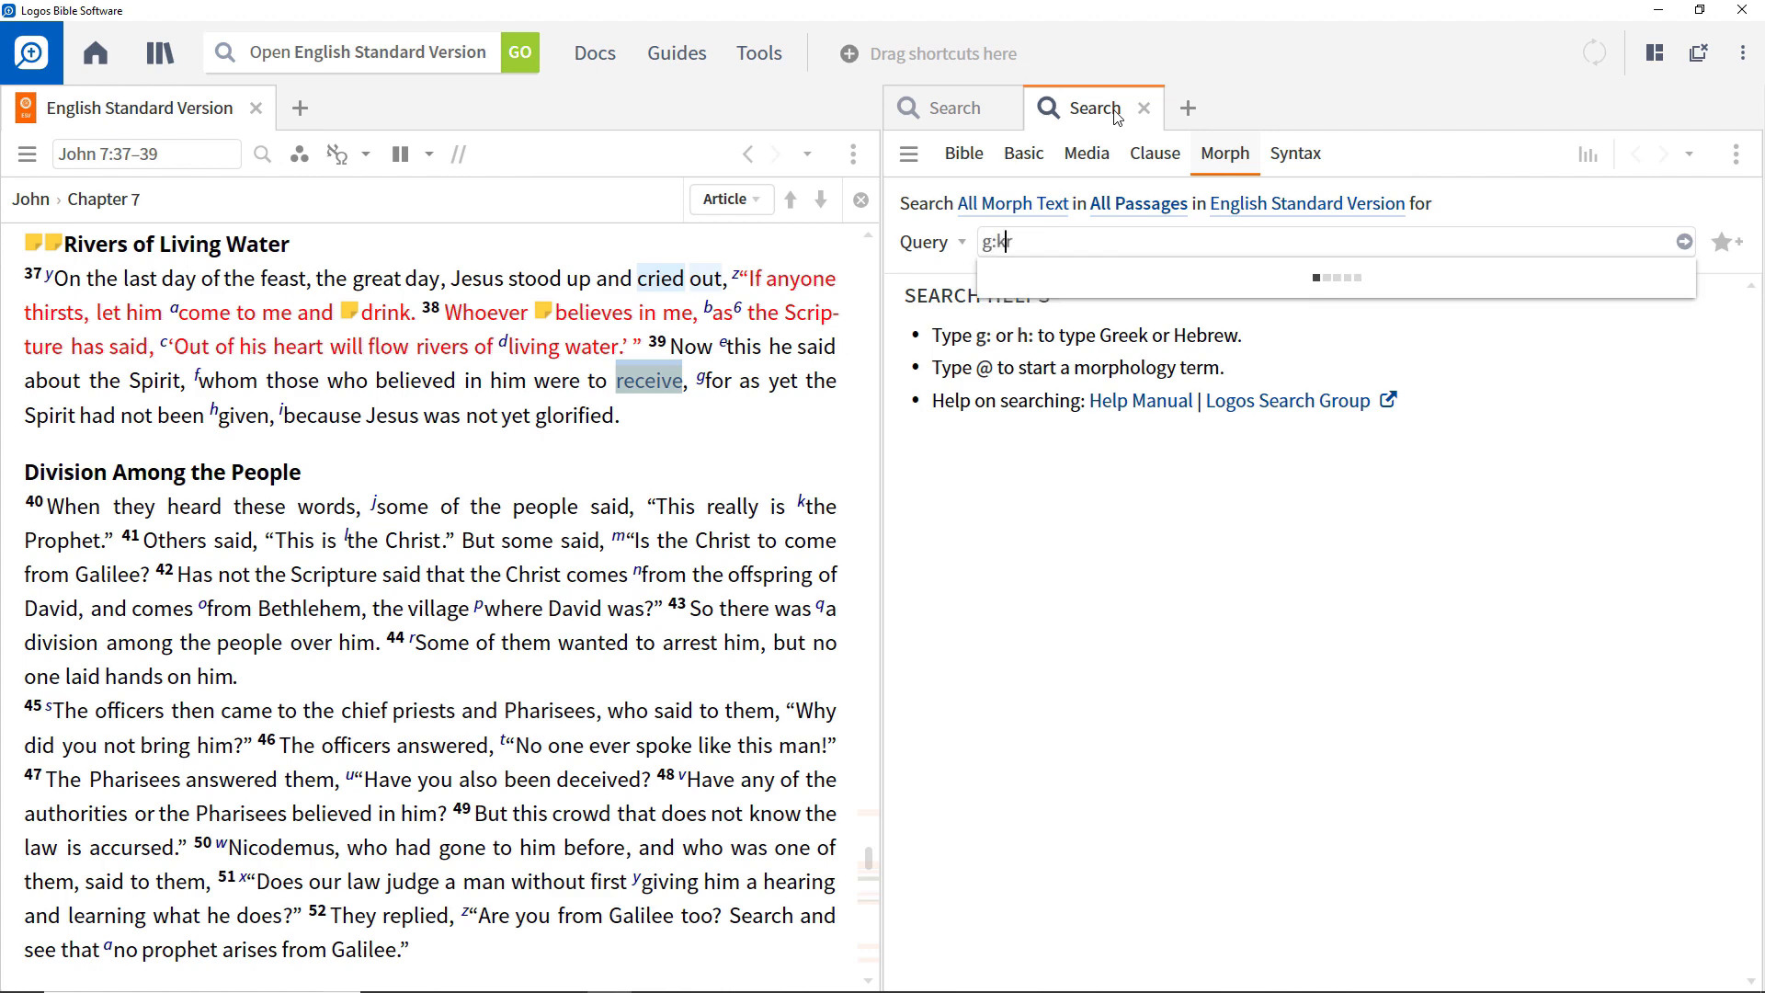
type("a")
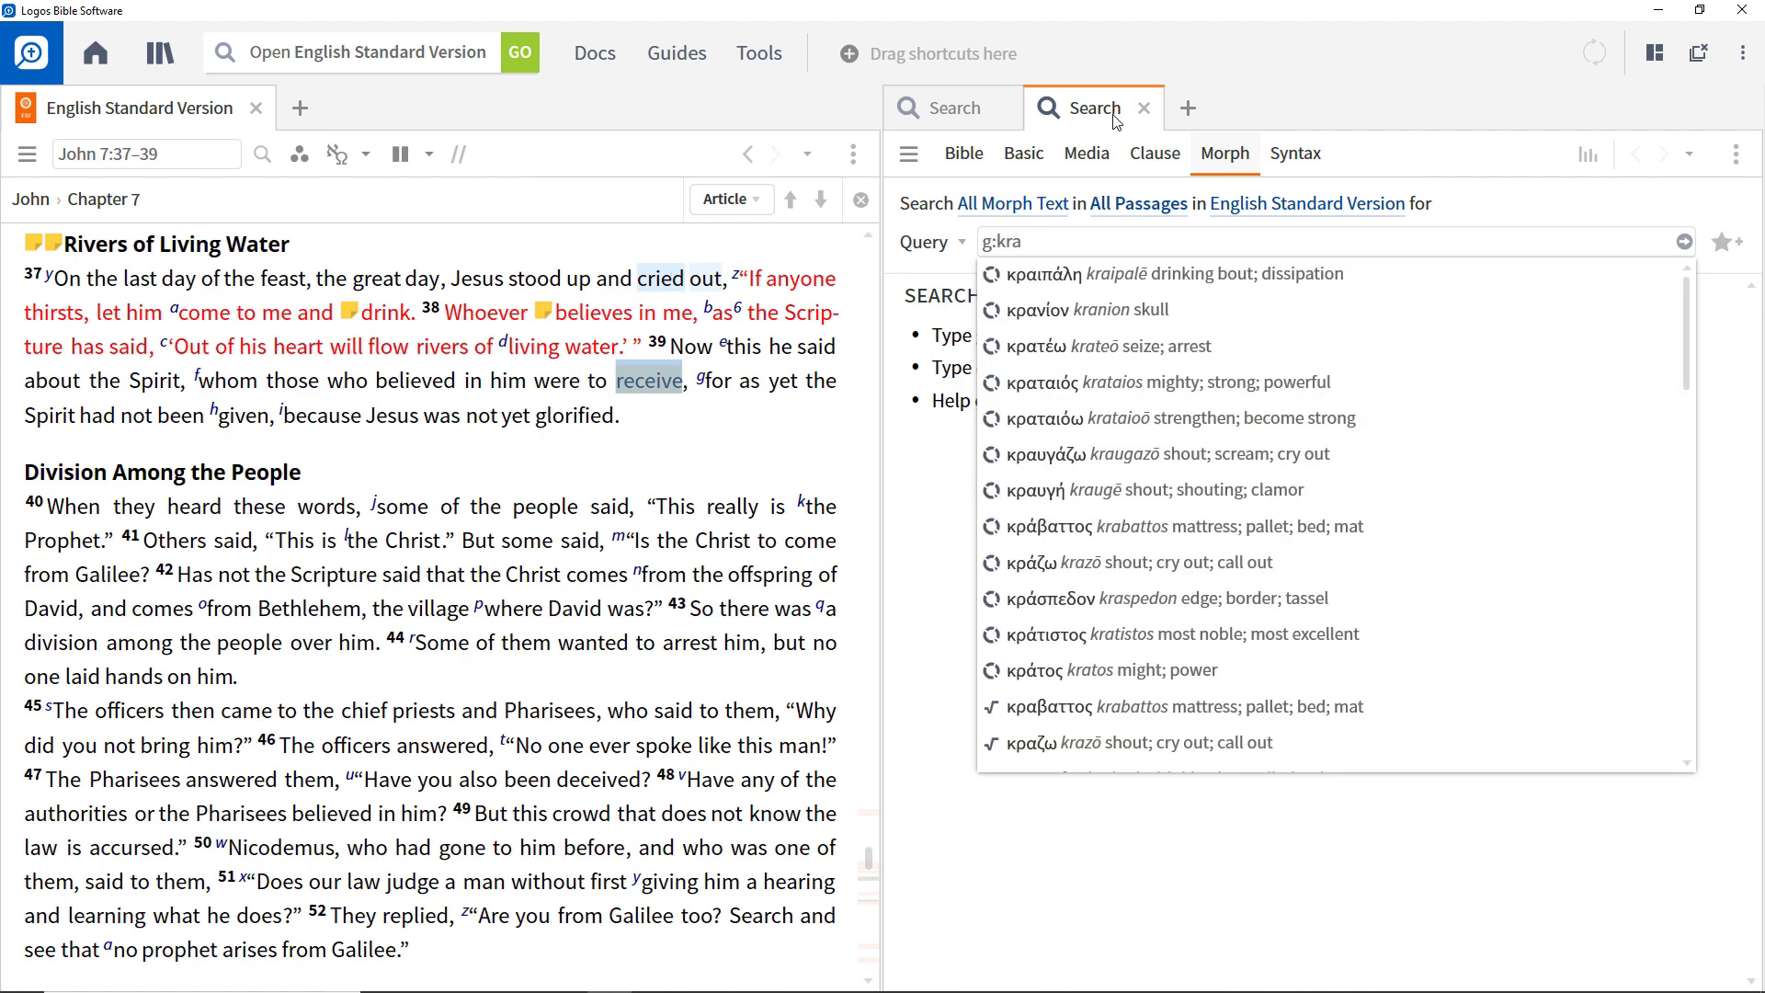
left_click(1063, 564)
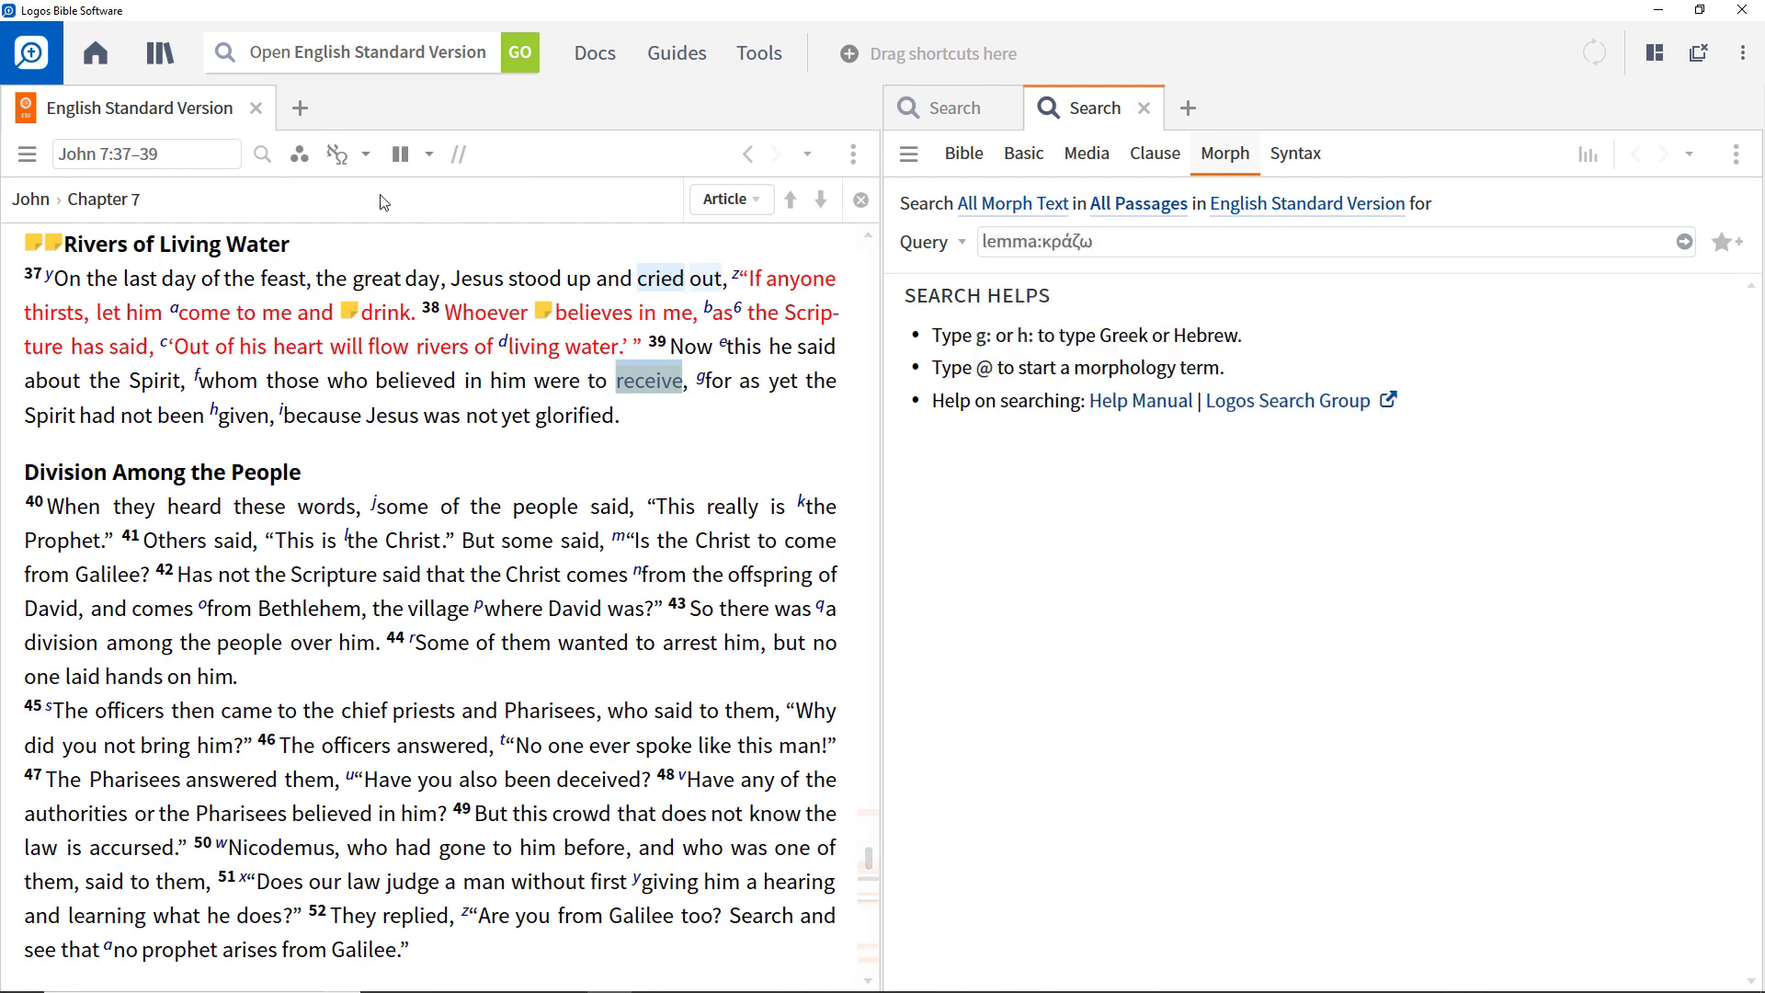
Show the Bible text's inline interlinear, restrict the κράζω query to Verb, Aorist, Third Person, Singular, and run the search.
left_click(342, 164)
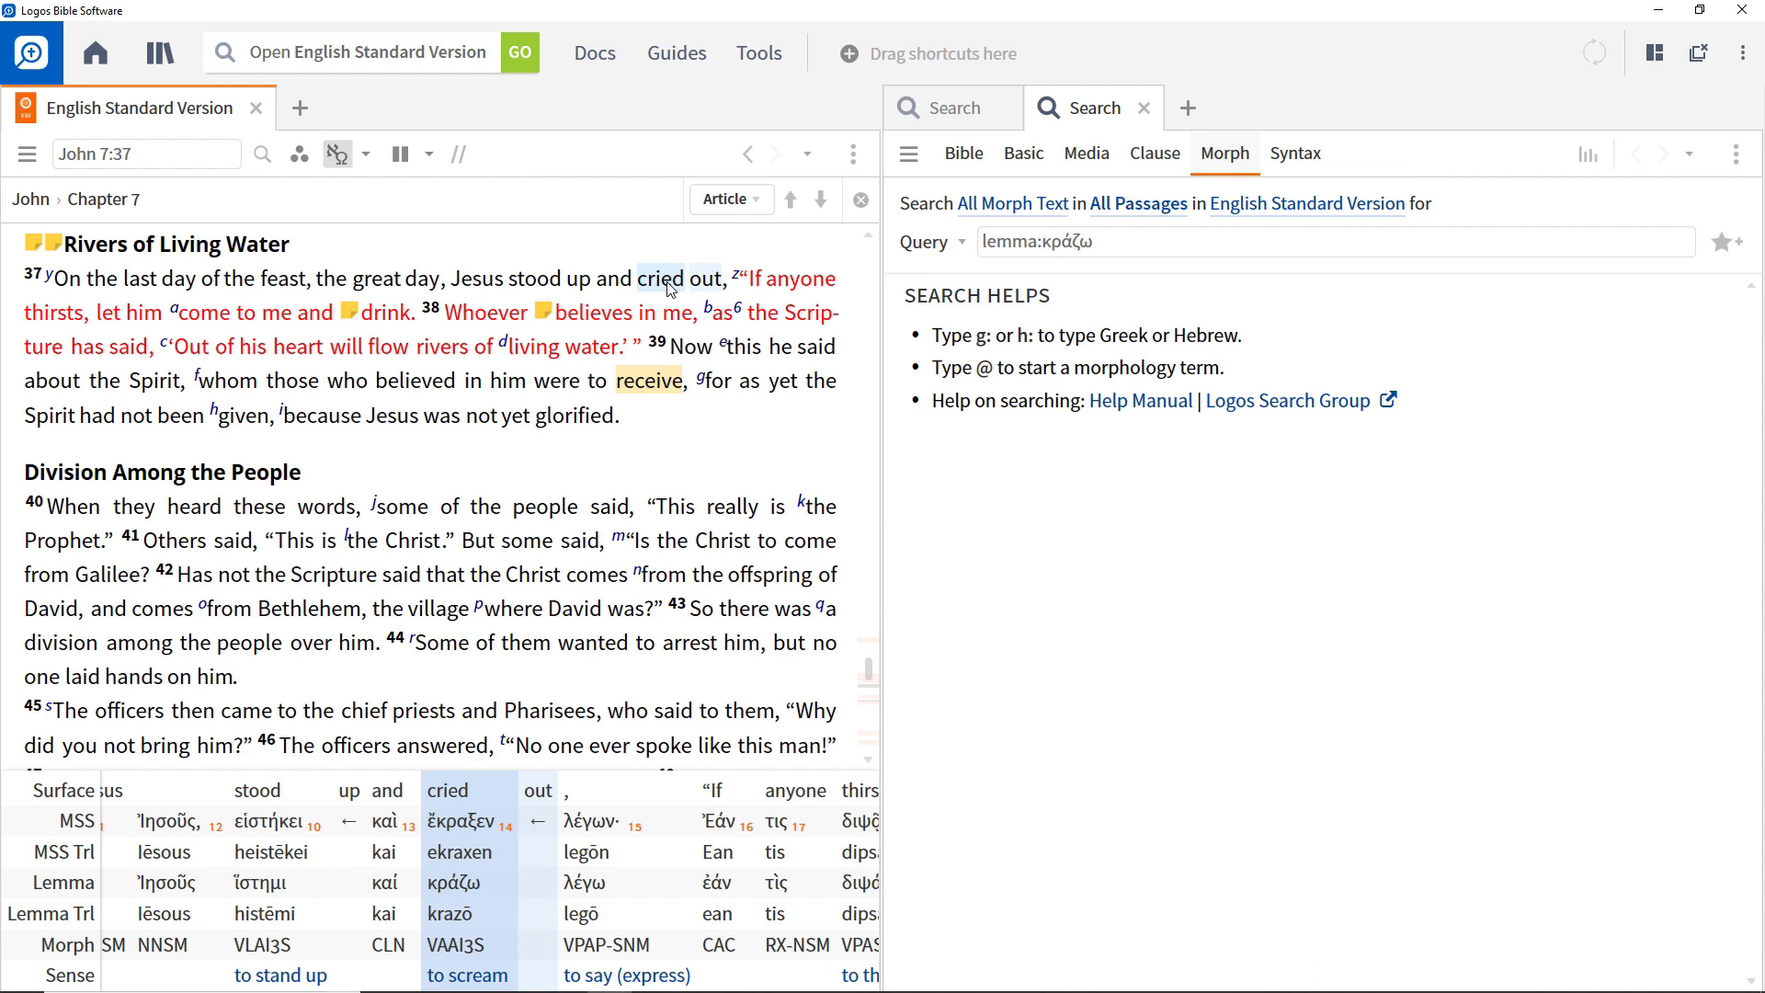
left_click(1110, 245)
left_click(1109, 245)
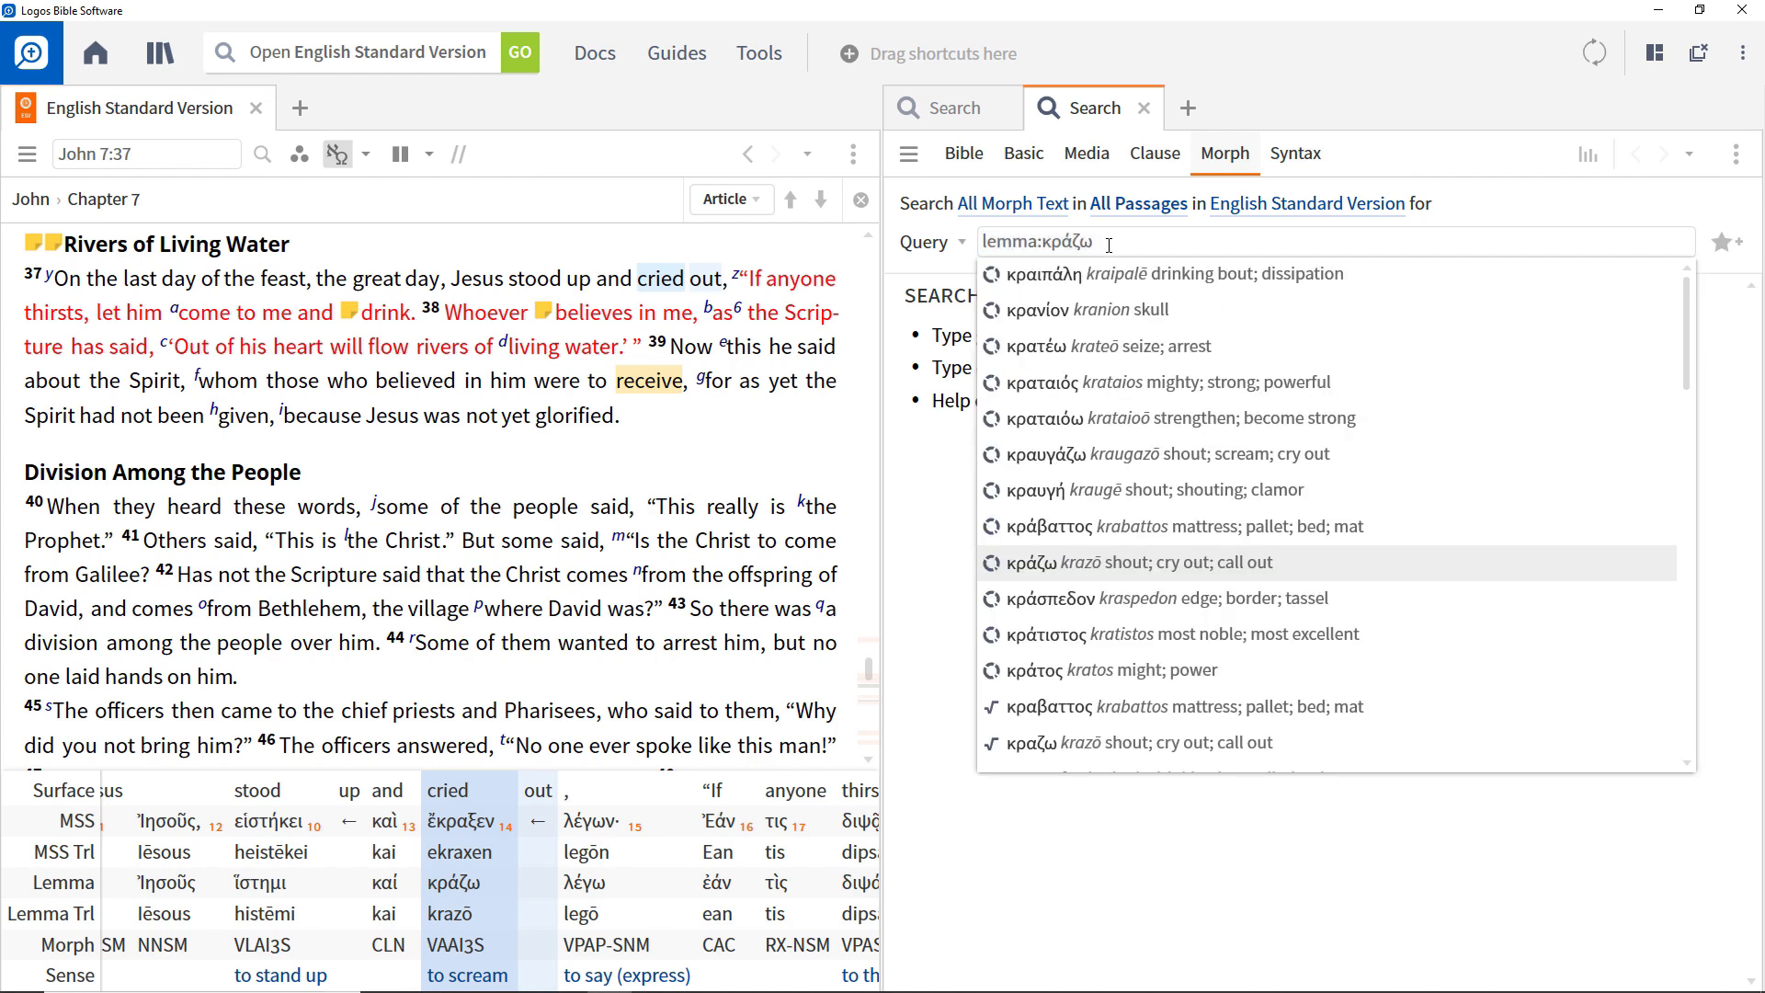
type("@")
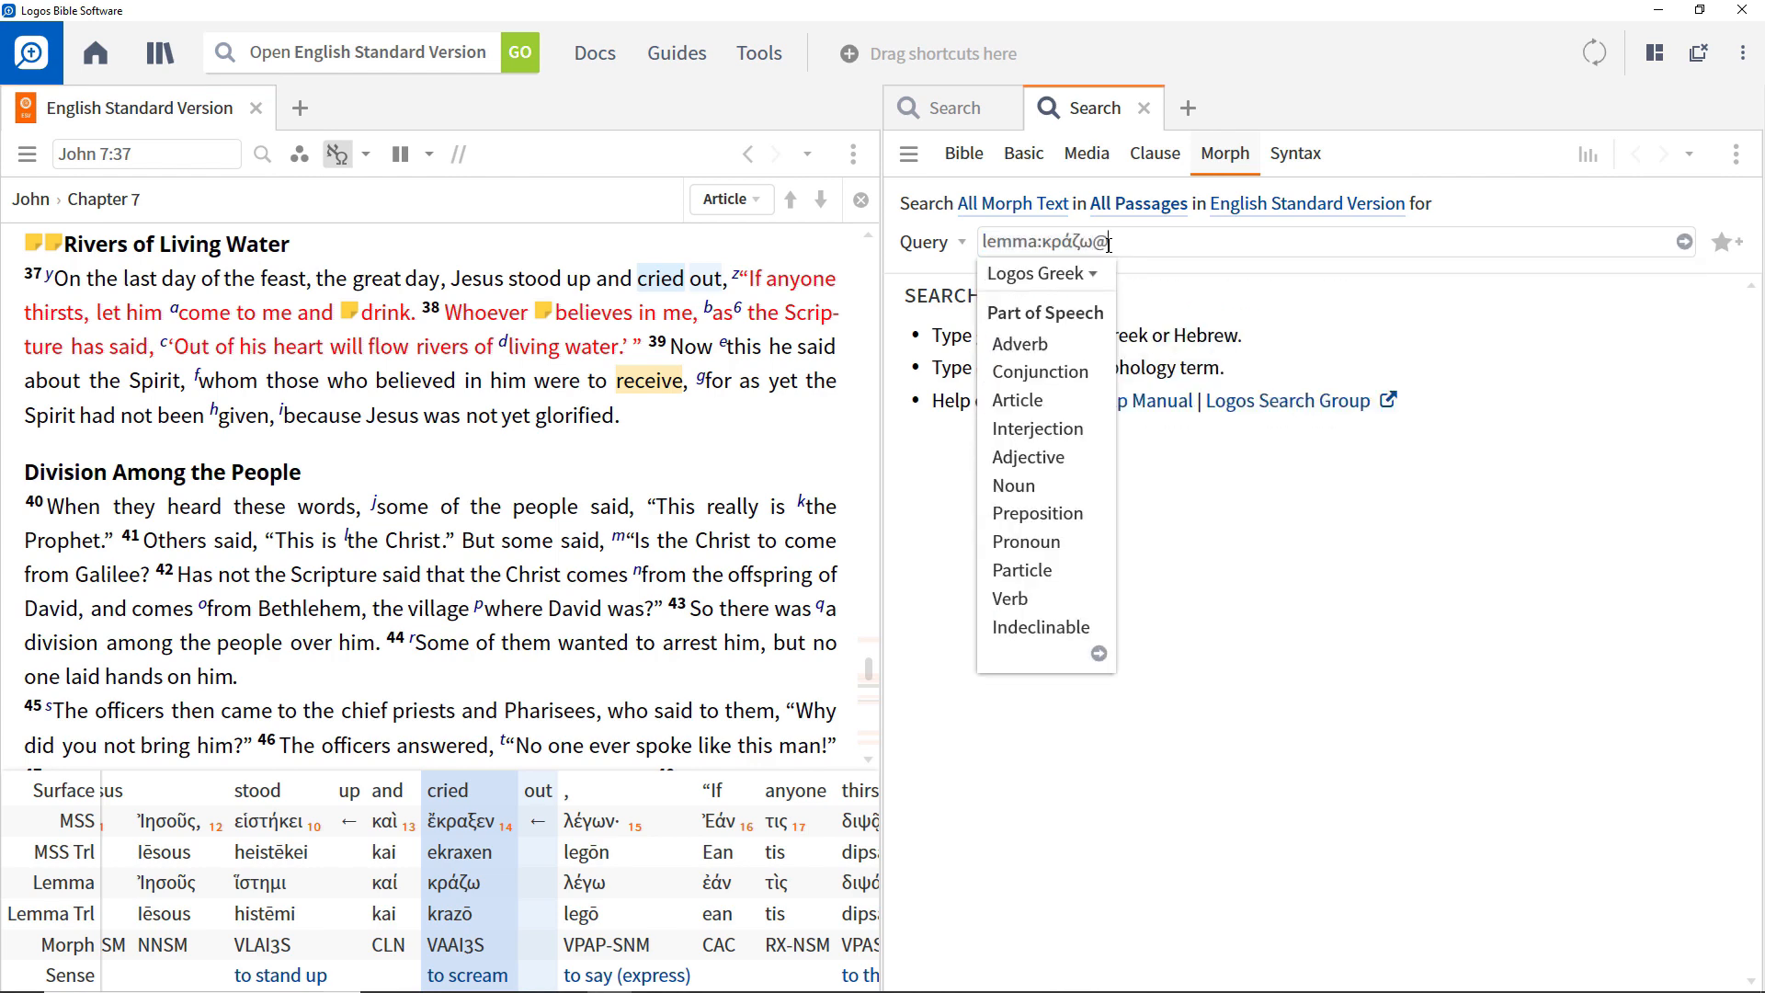
left_click(1025, 603)
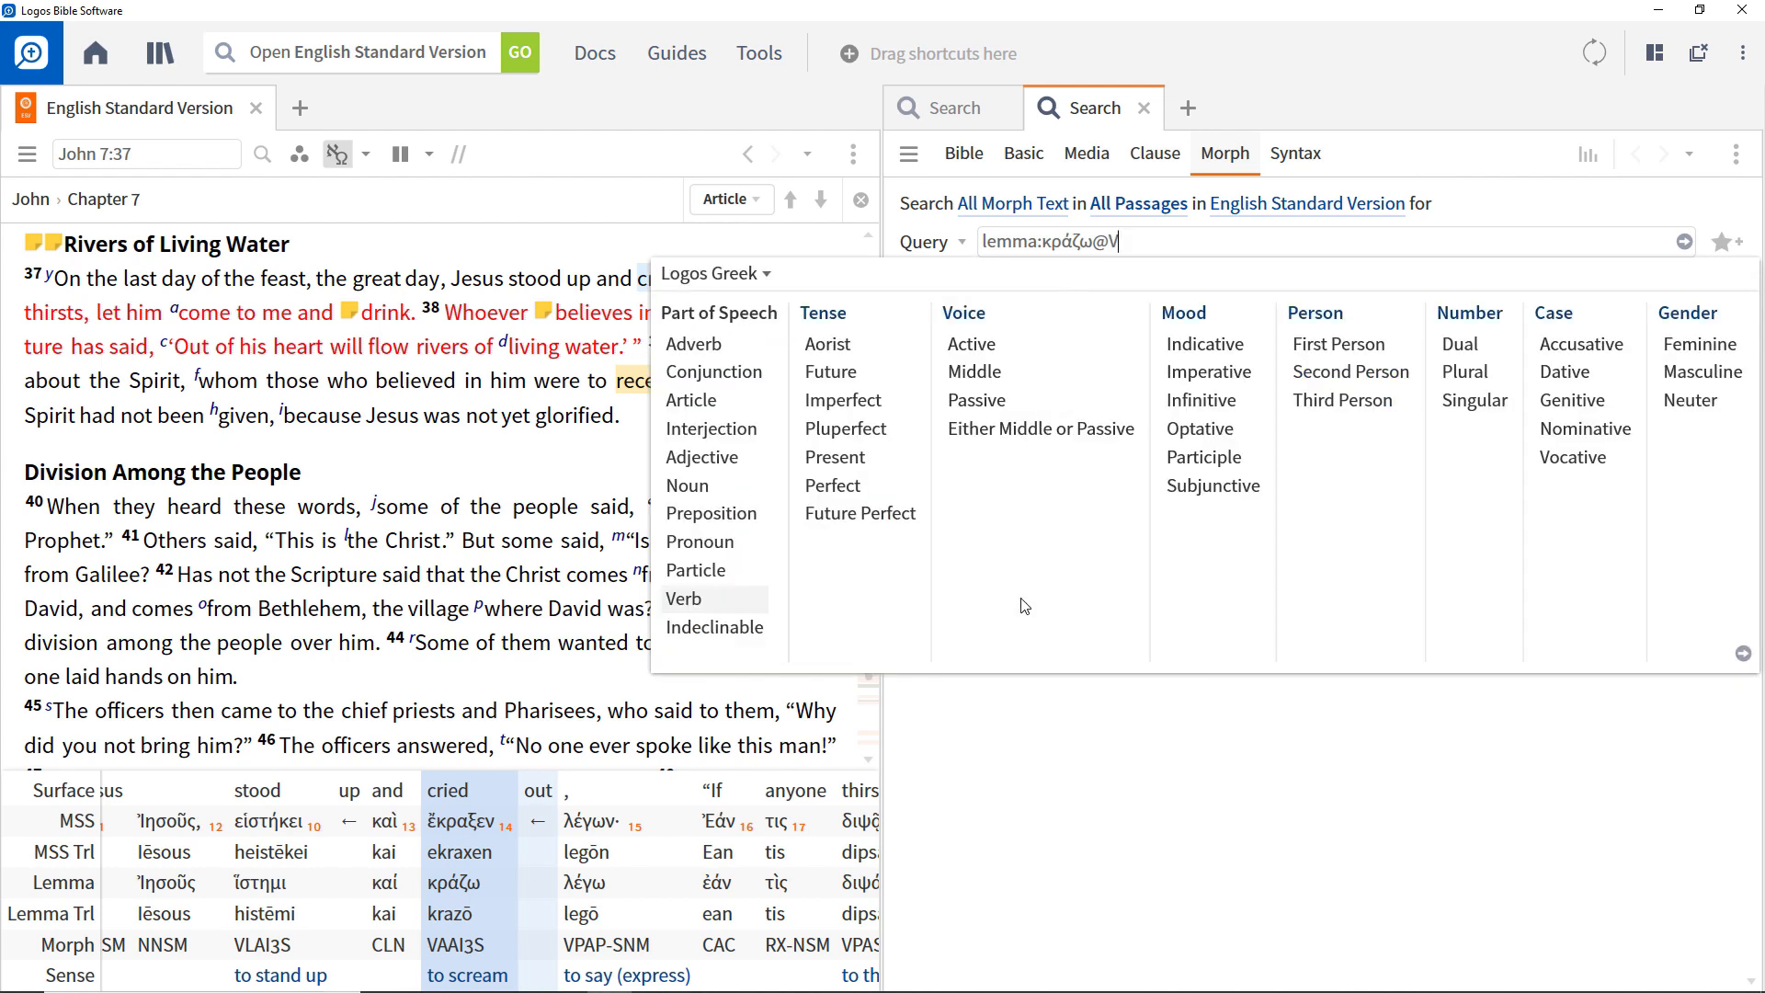
left_click(833, 348)
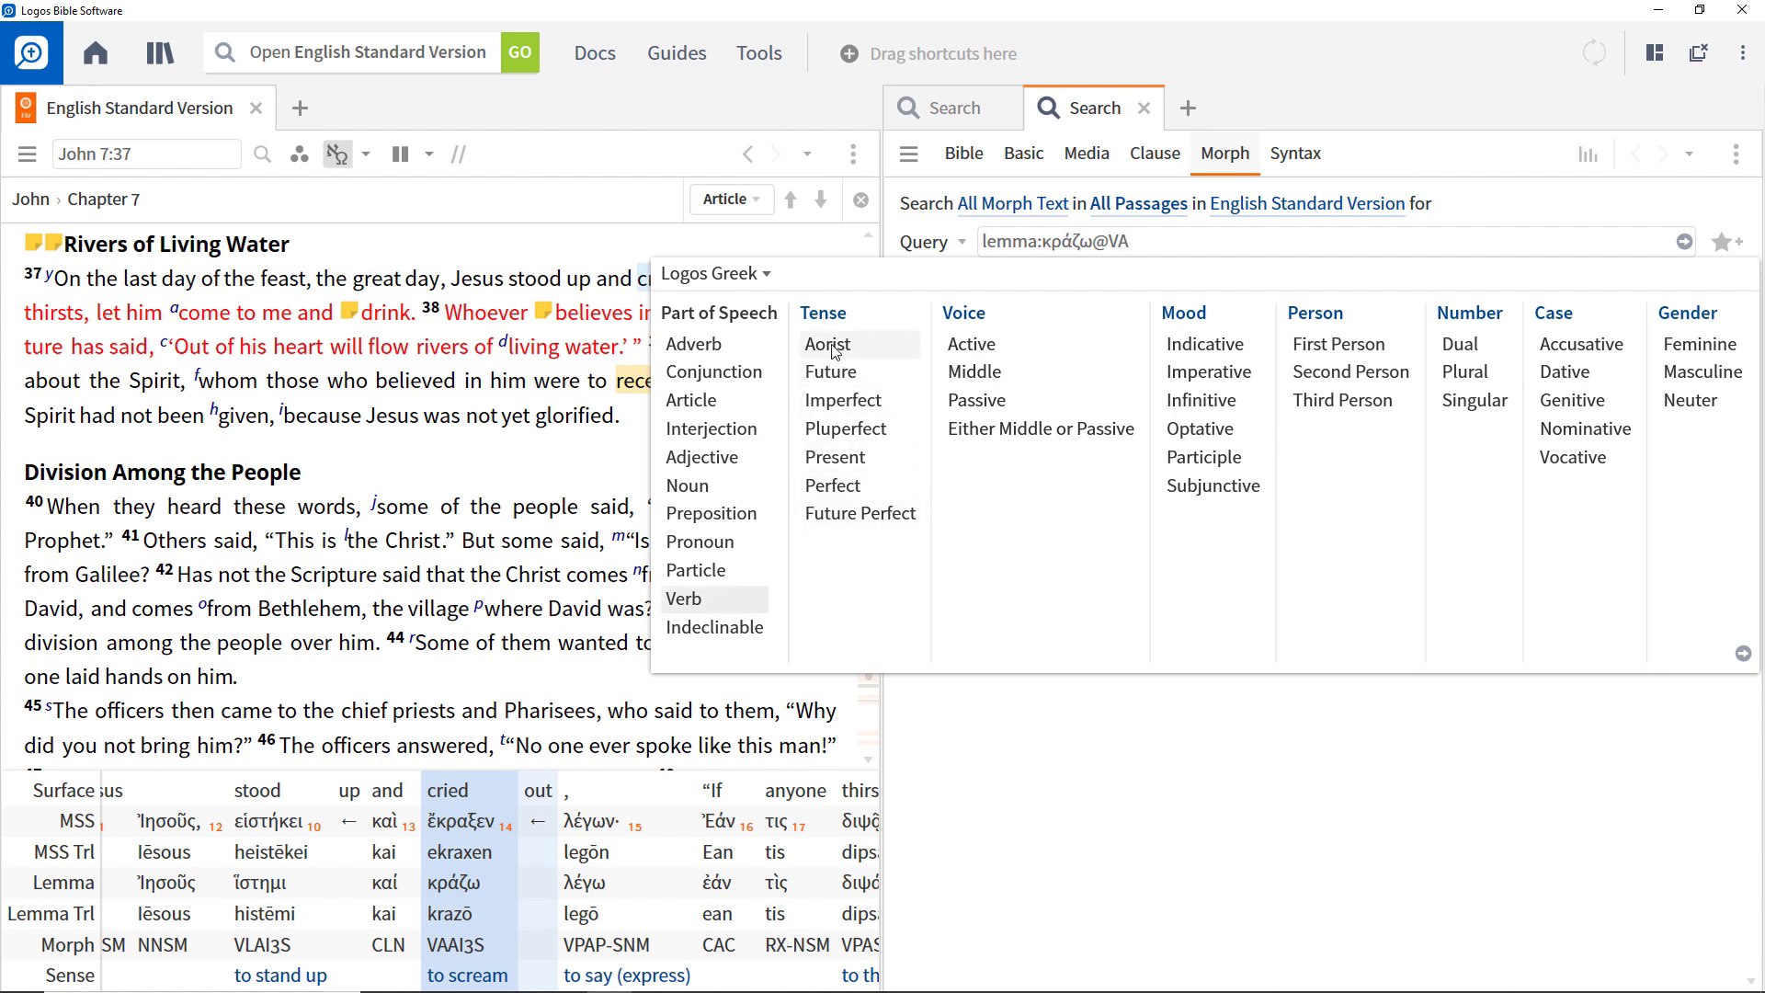
left_click(1324, 405)
left_click(1462, 404)
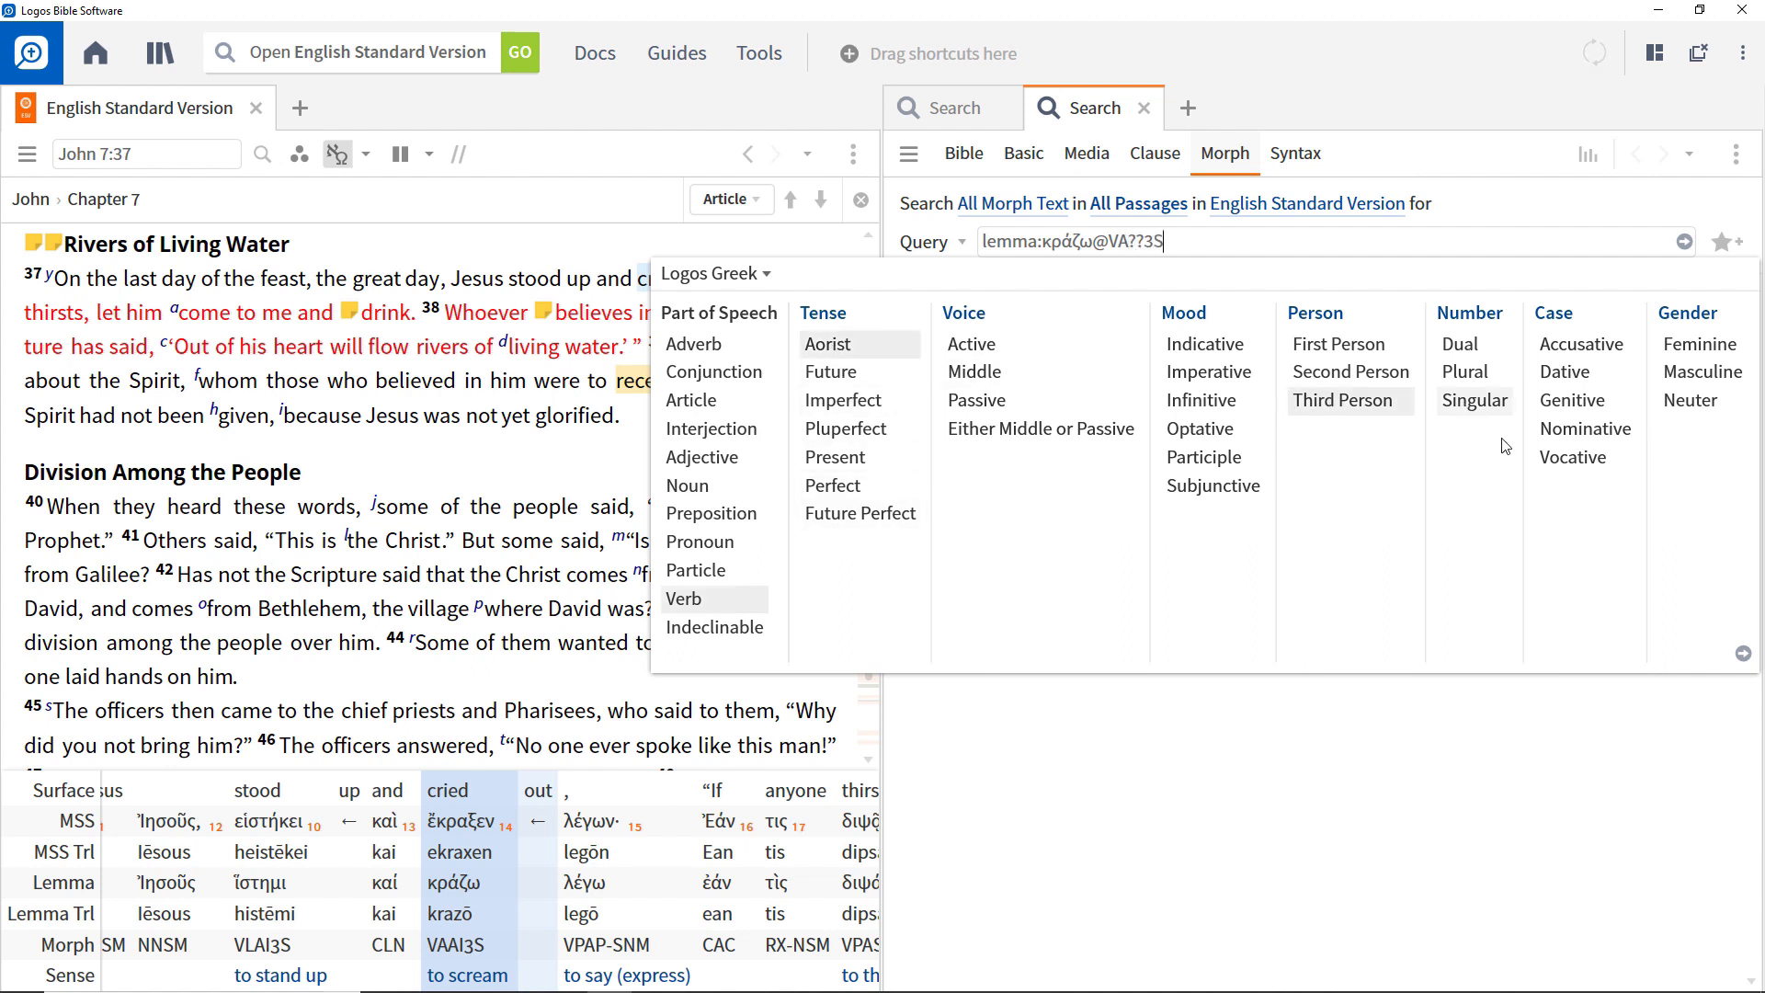
left_click(1743, 653)
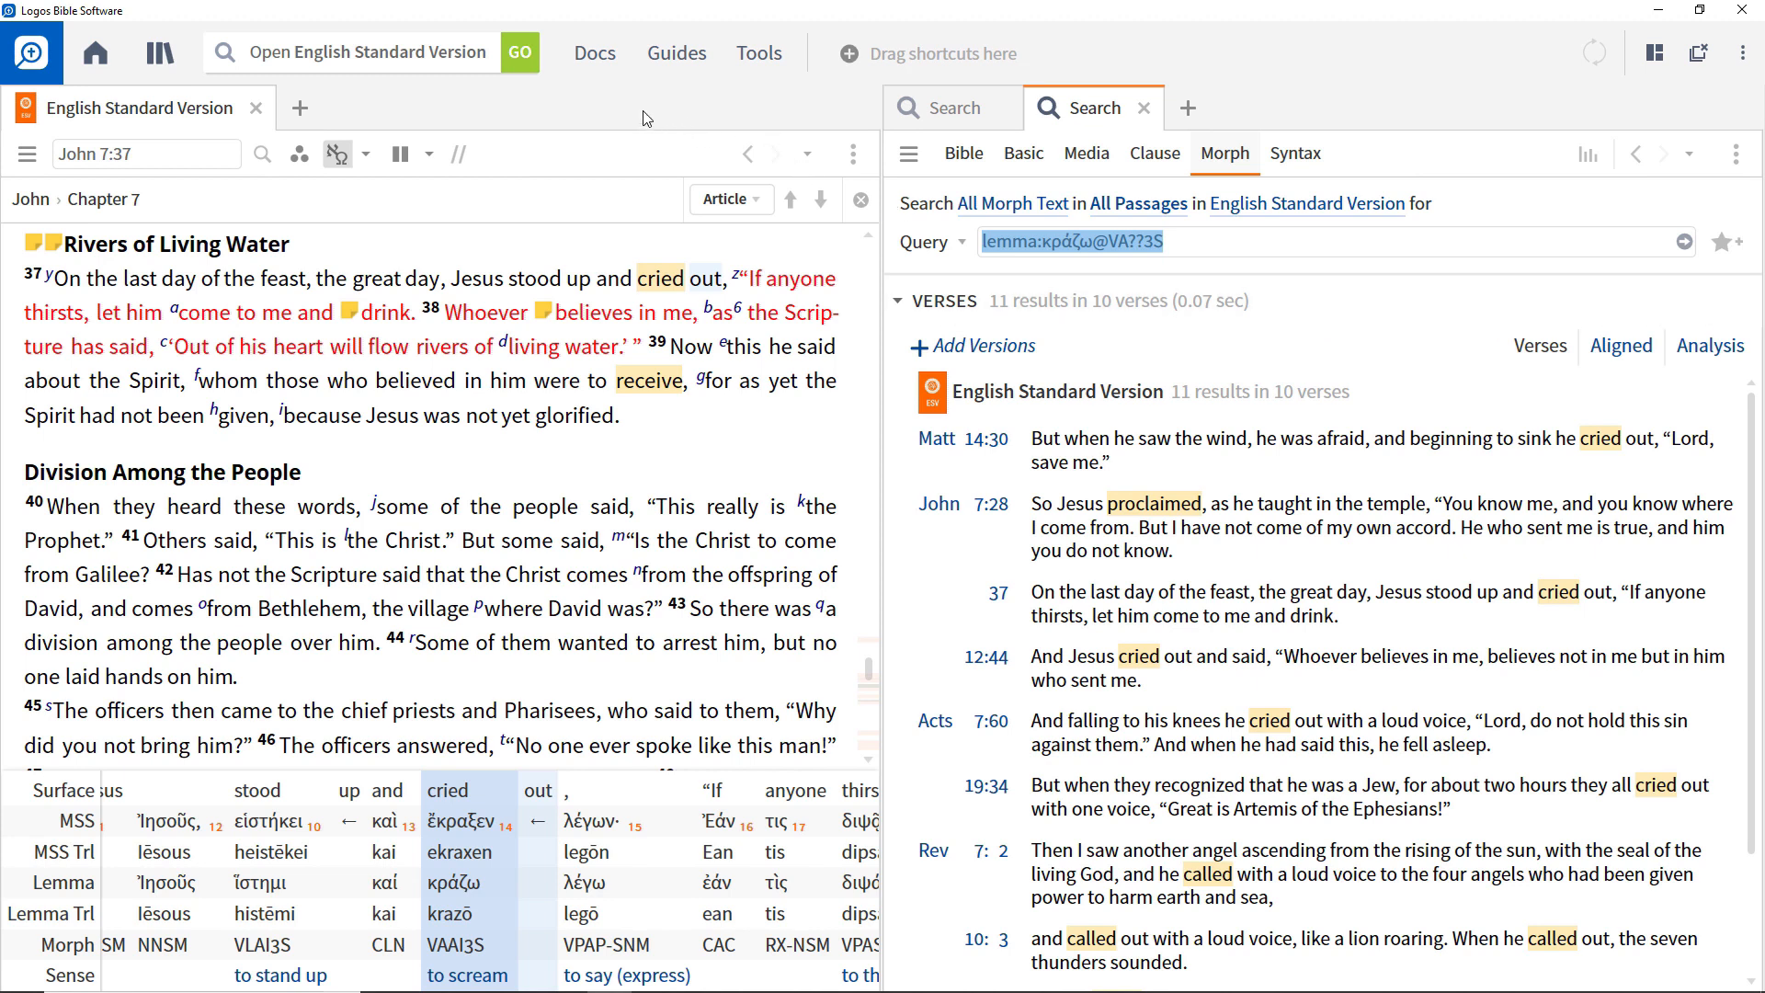
Create a new Morph Query document and open it alongside the two searches.
left_click(596, 53)
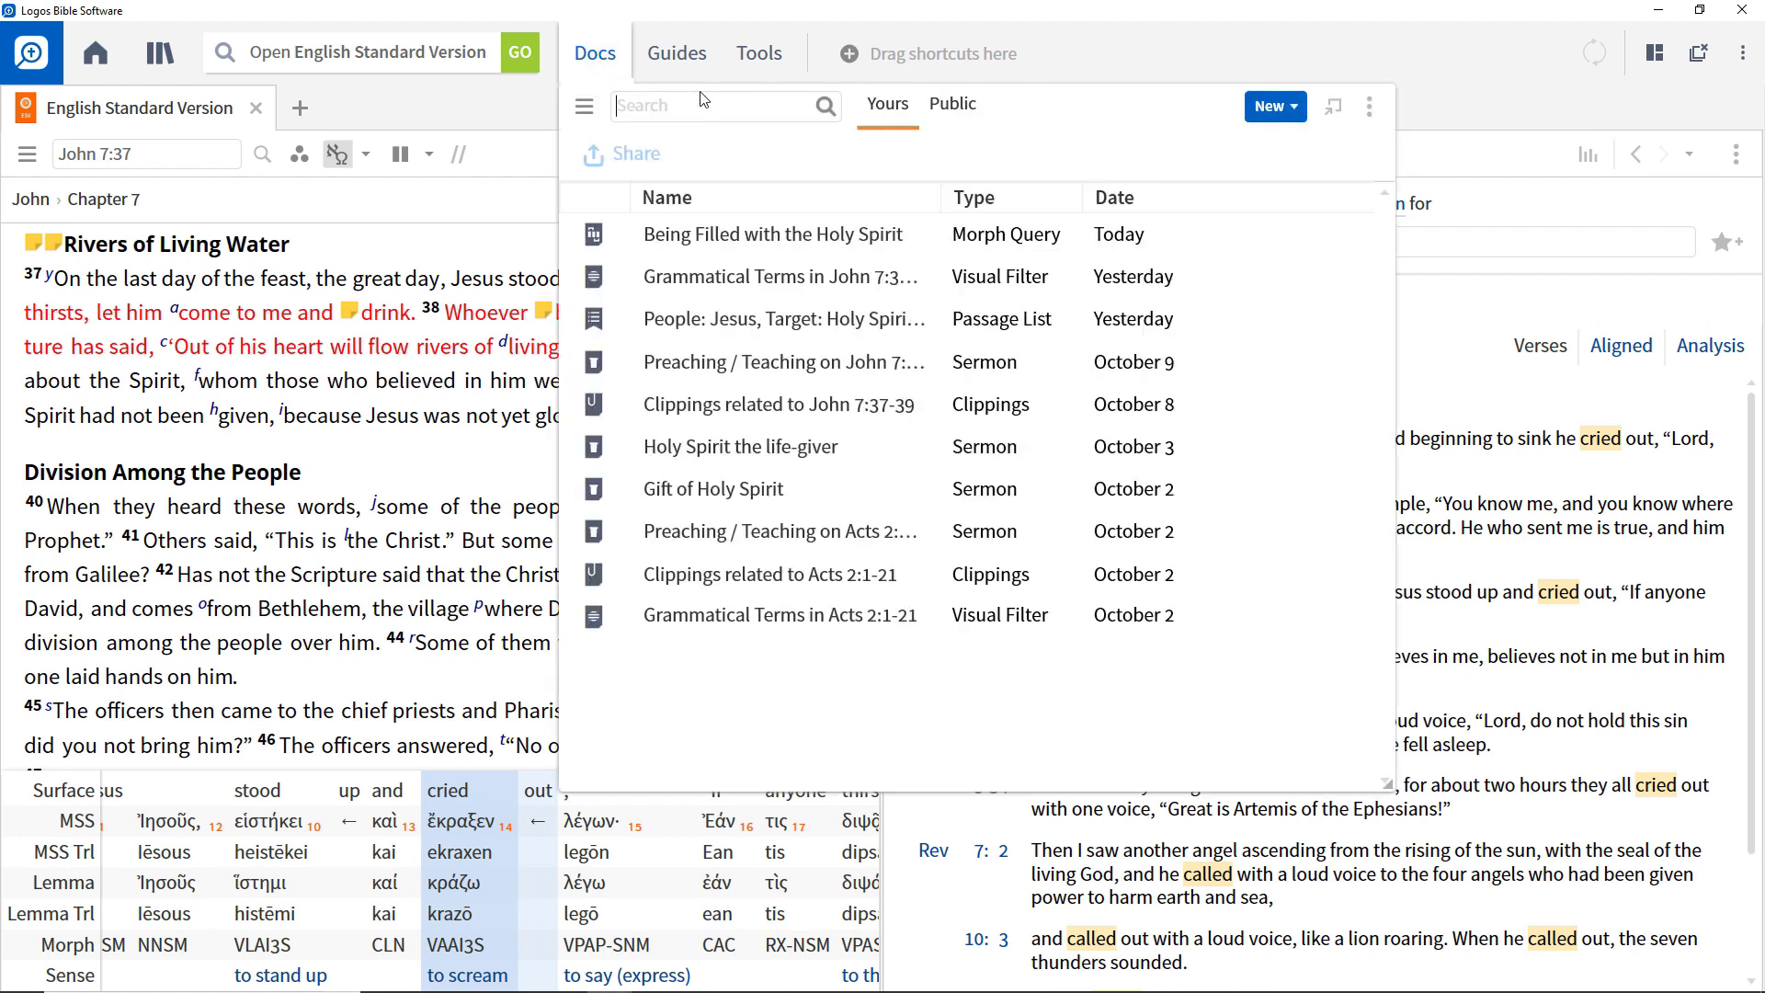
left_click(1285, 108)
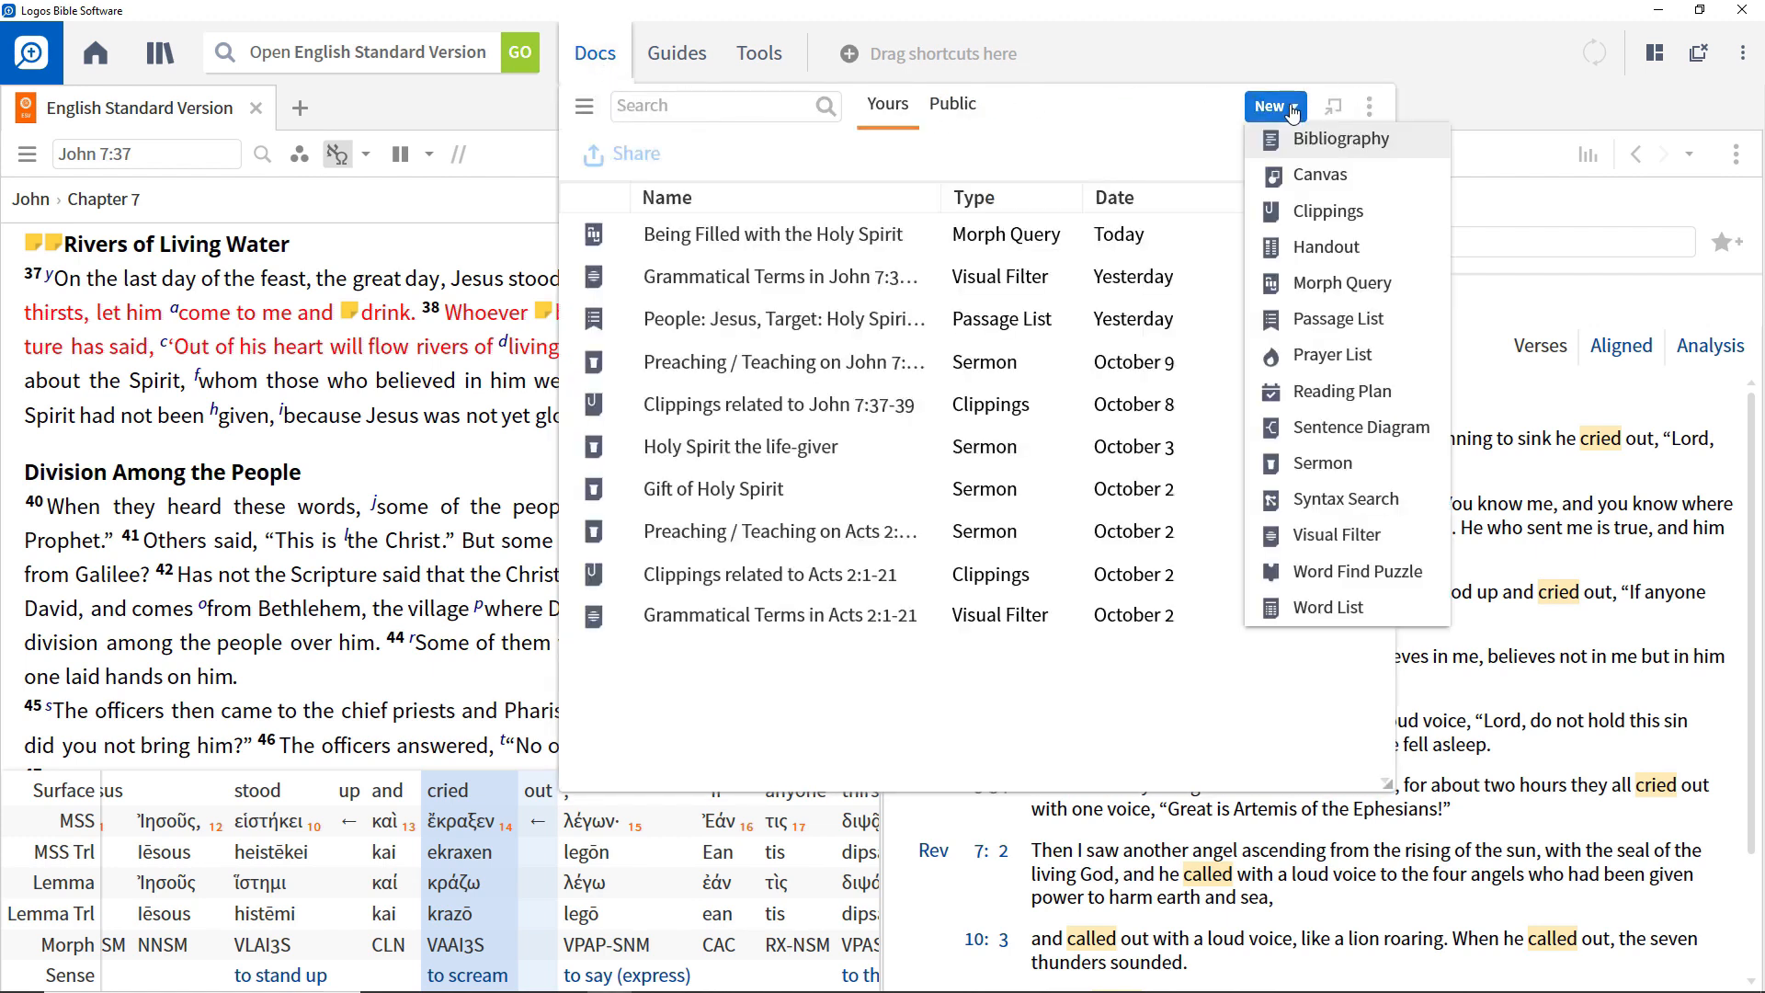
left_click(1316, 287)
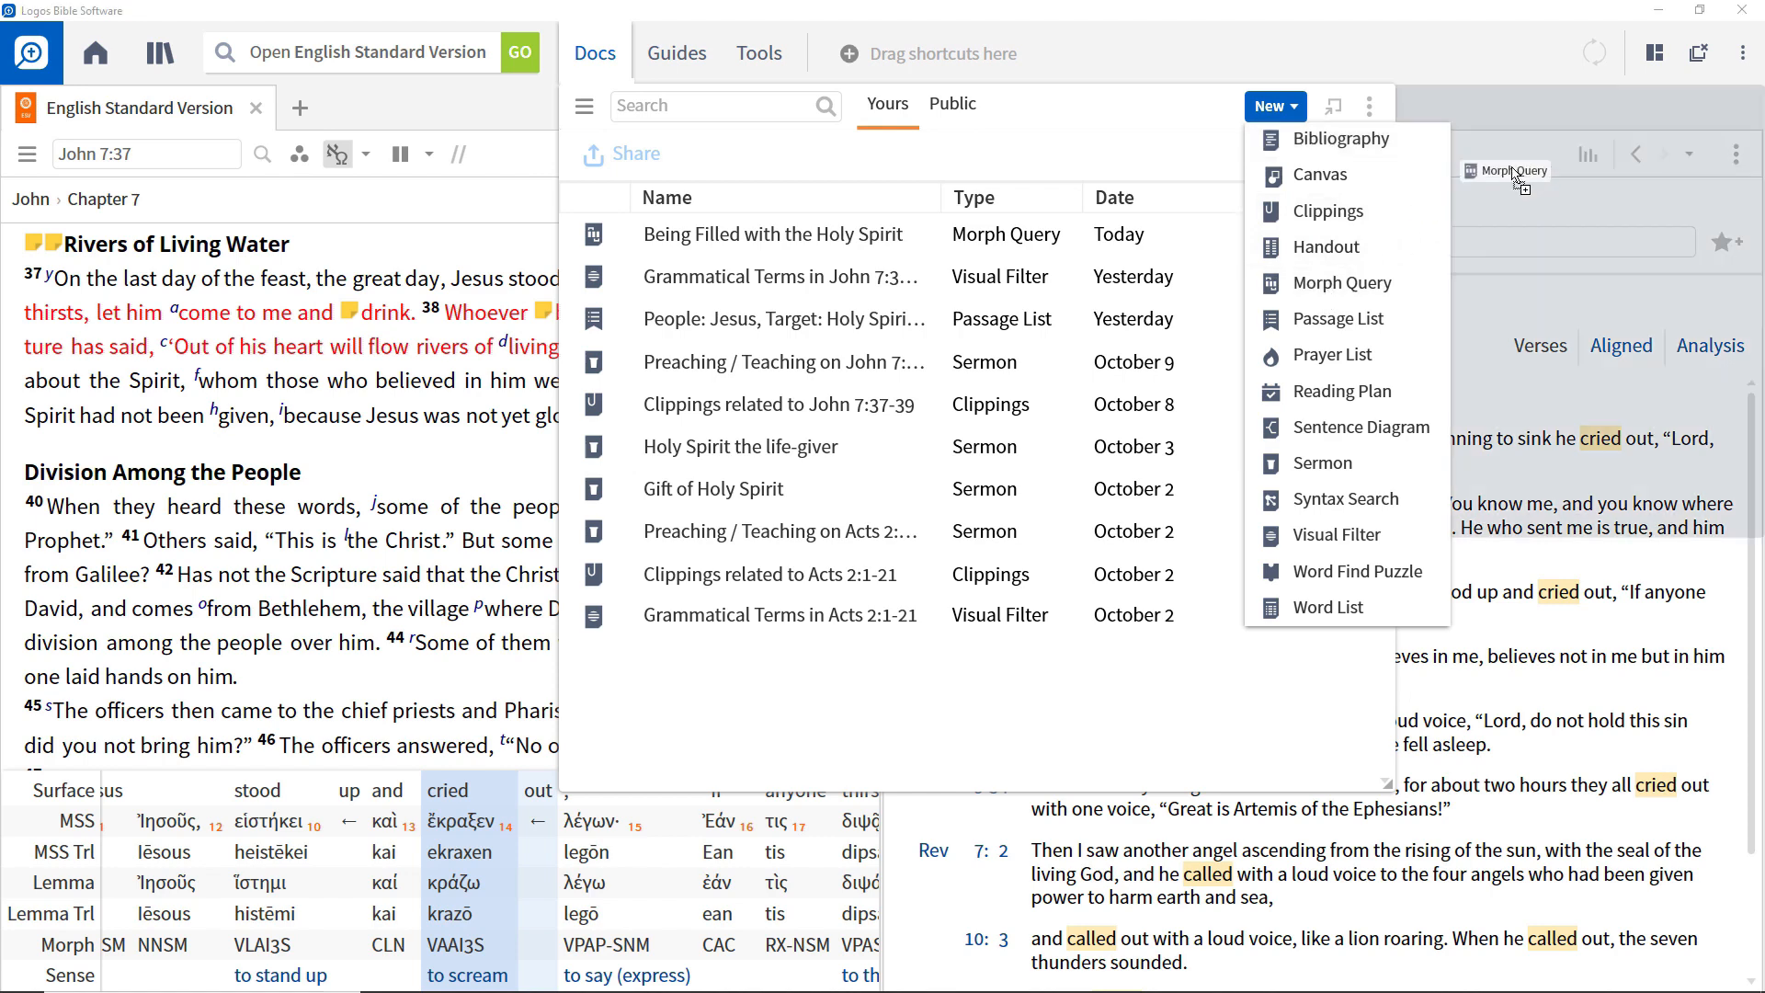
left_click(1531, 156)
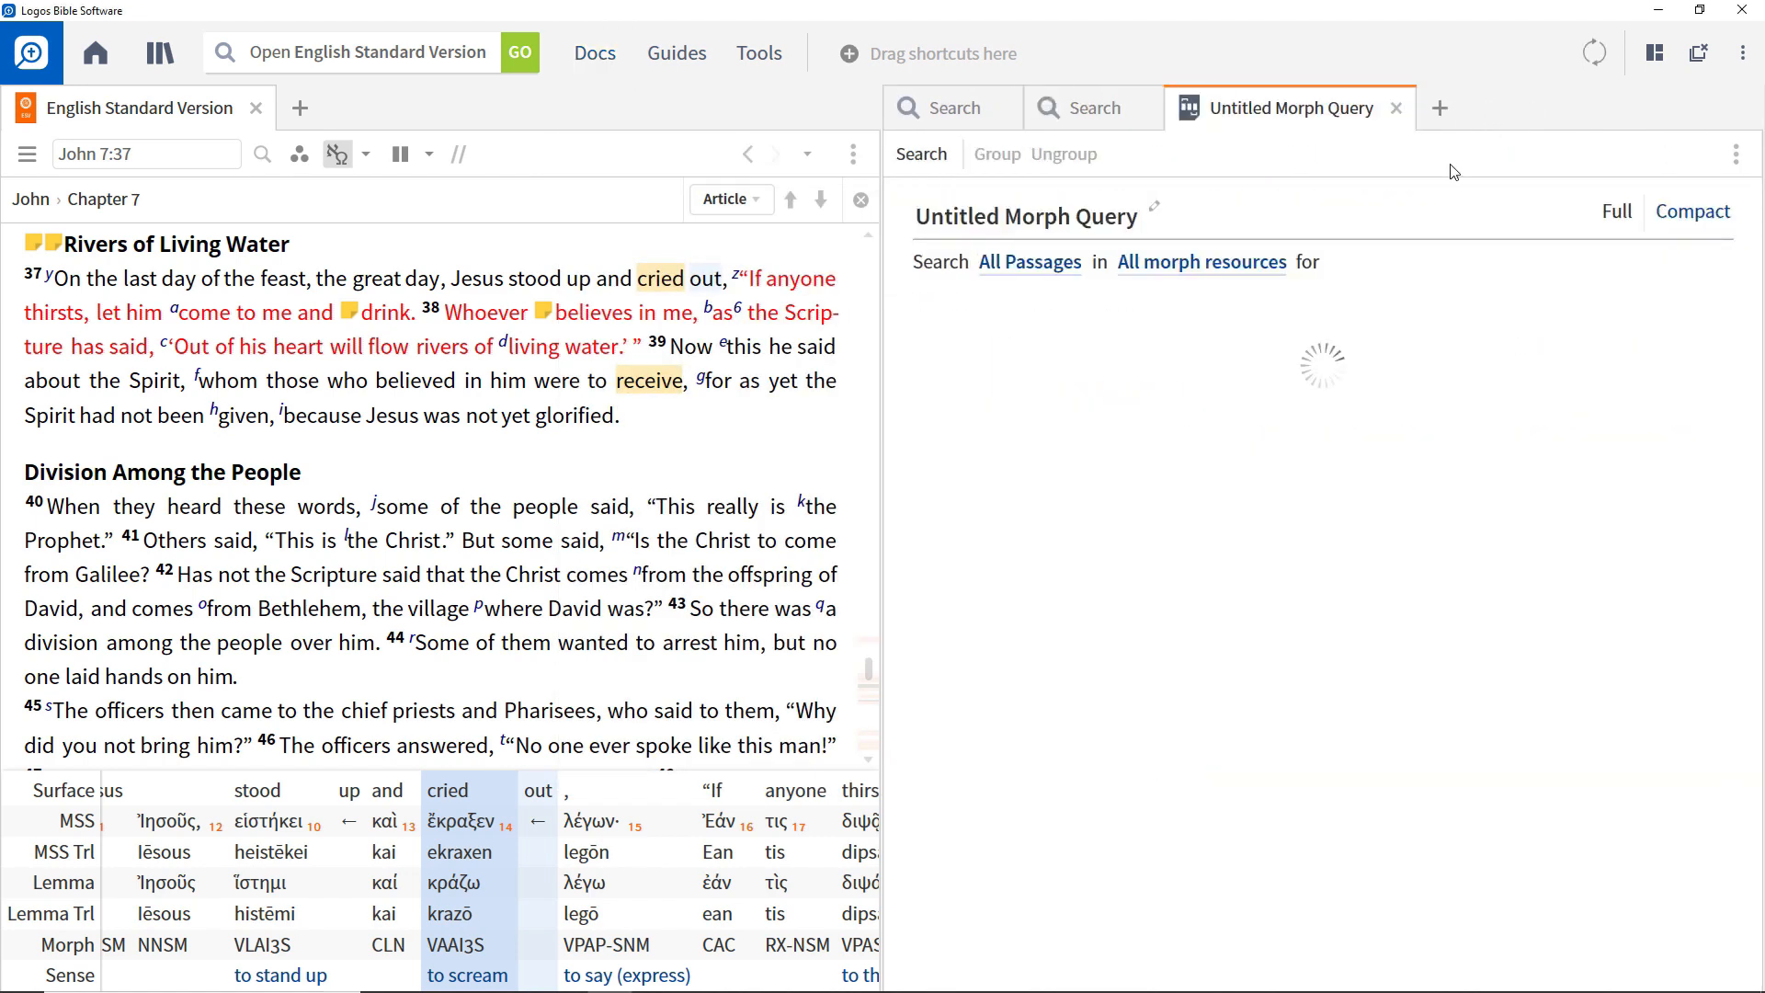
Set the morph query's resource to SBLGNT and keep its range at All Passages.
left_click(1209, 273)
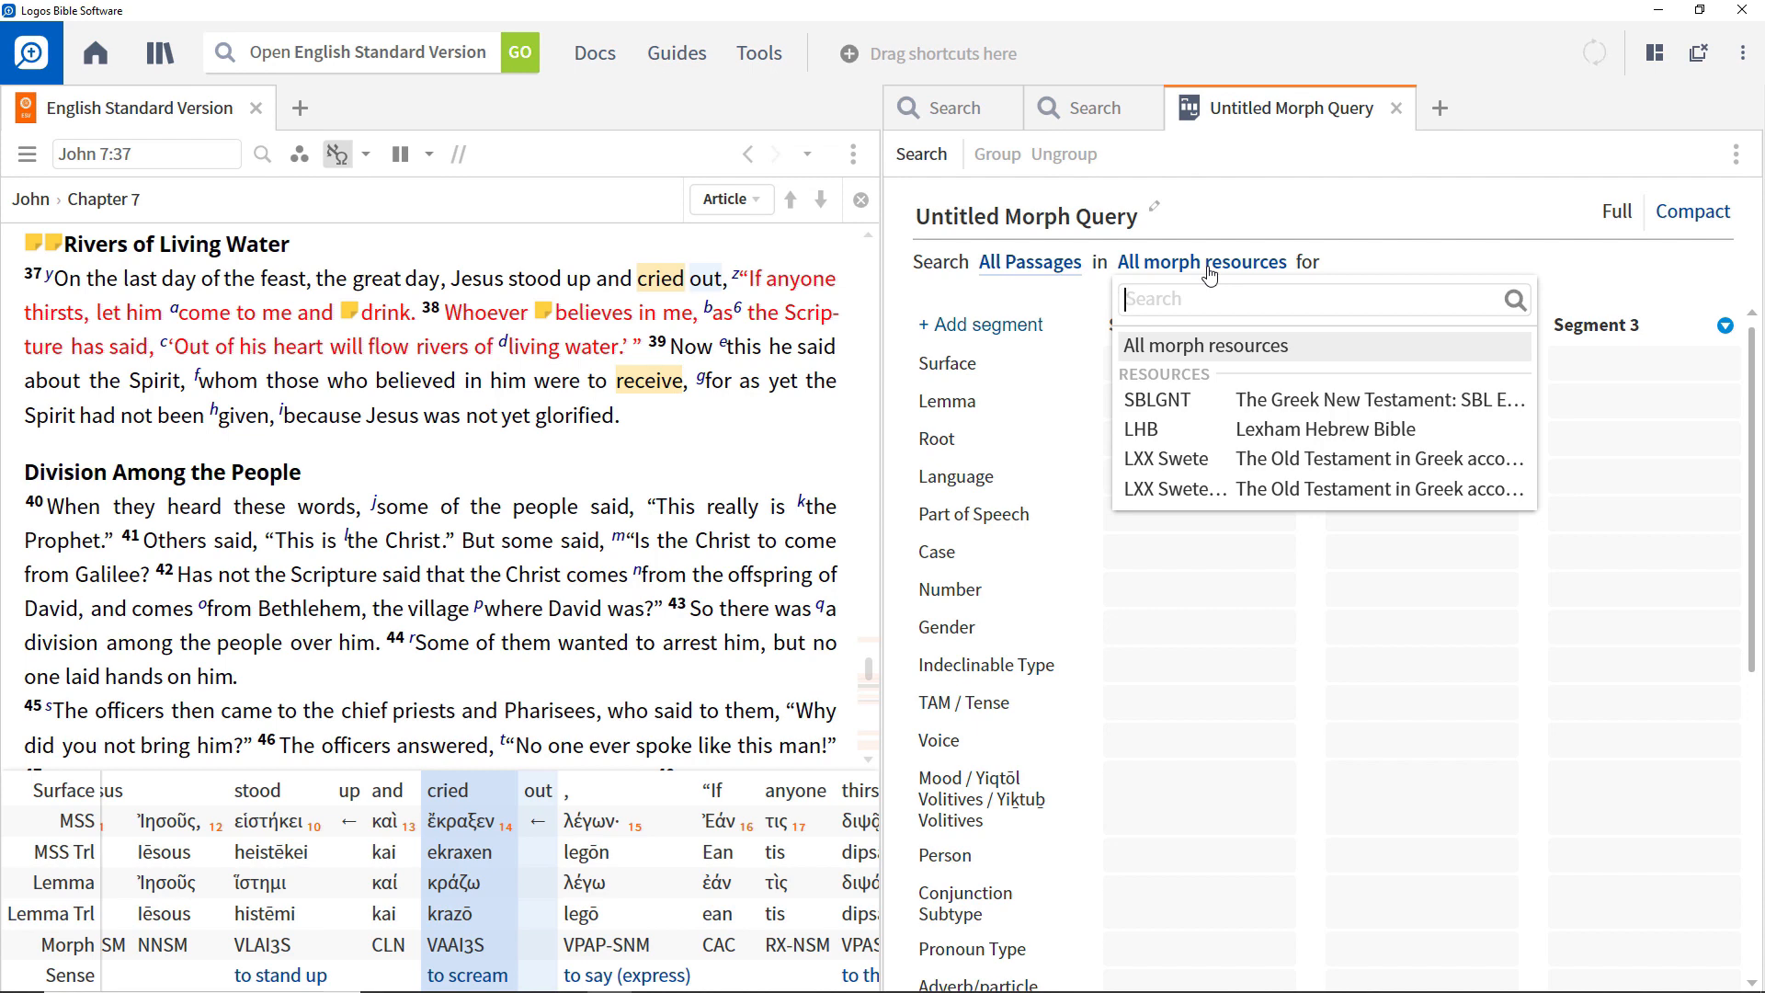
left_click(1183, 400)
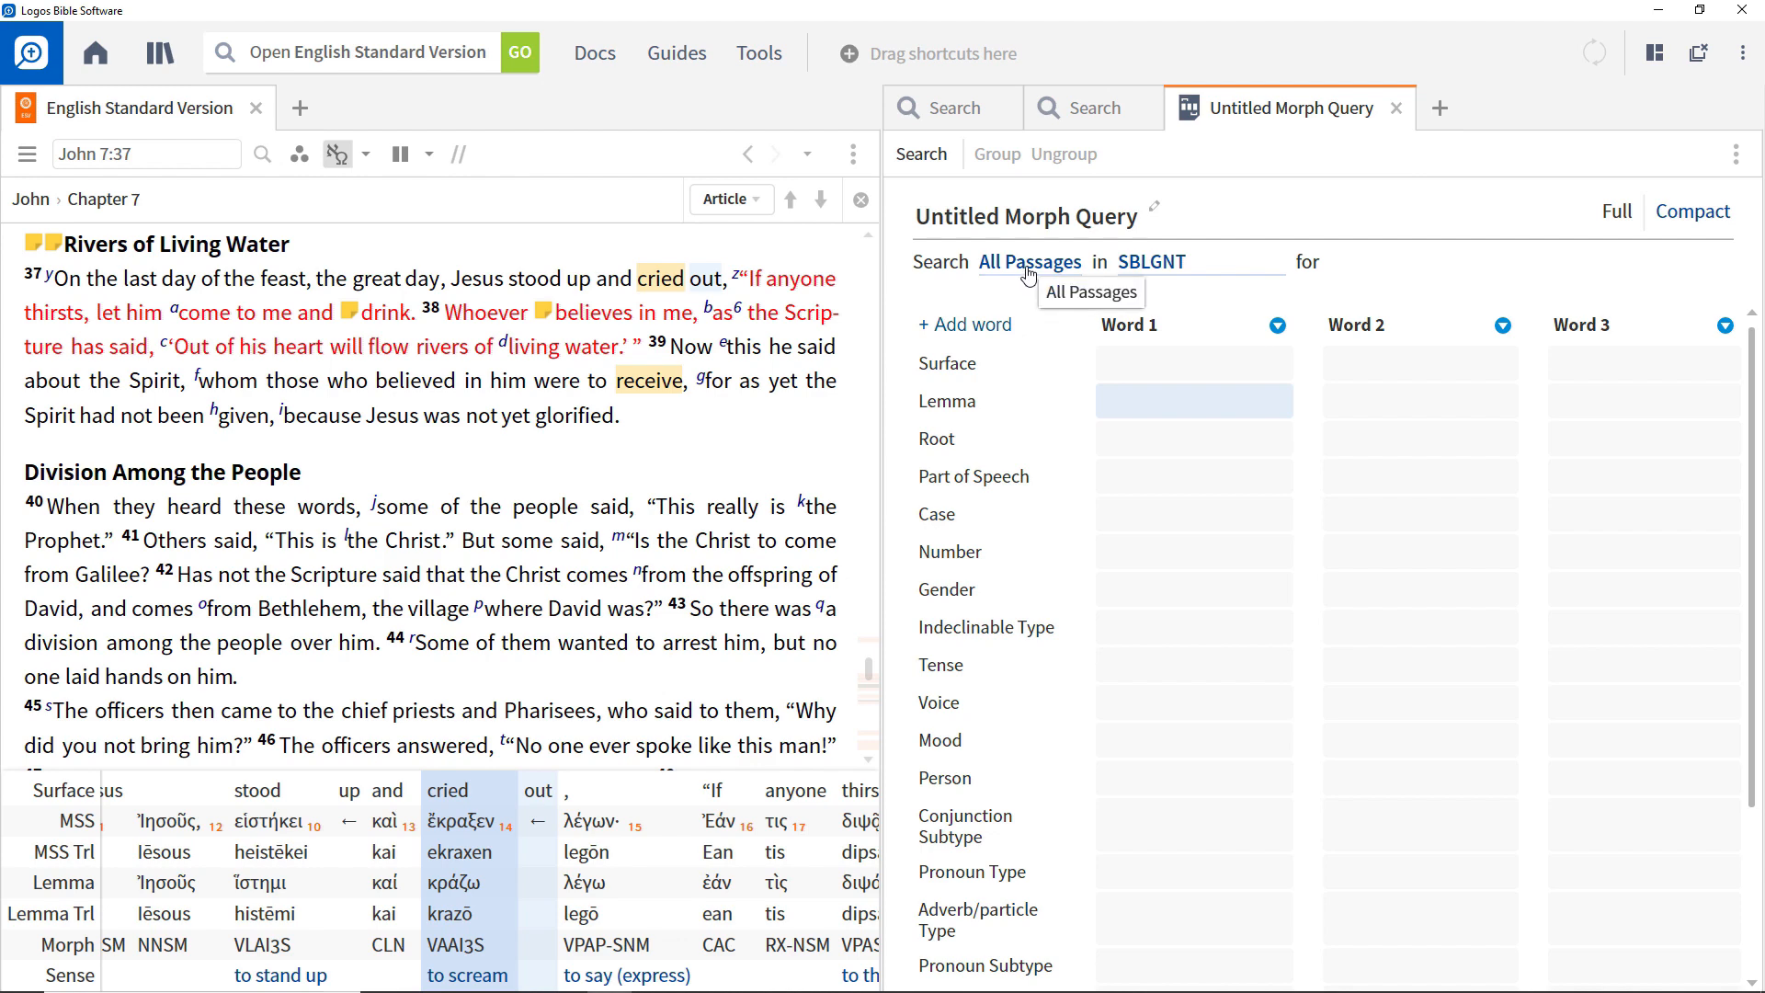
left_click(1029, 273)
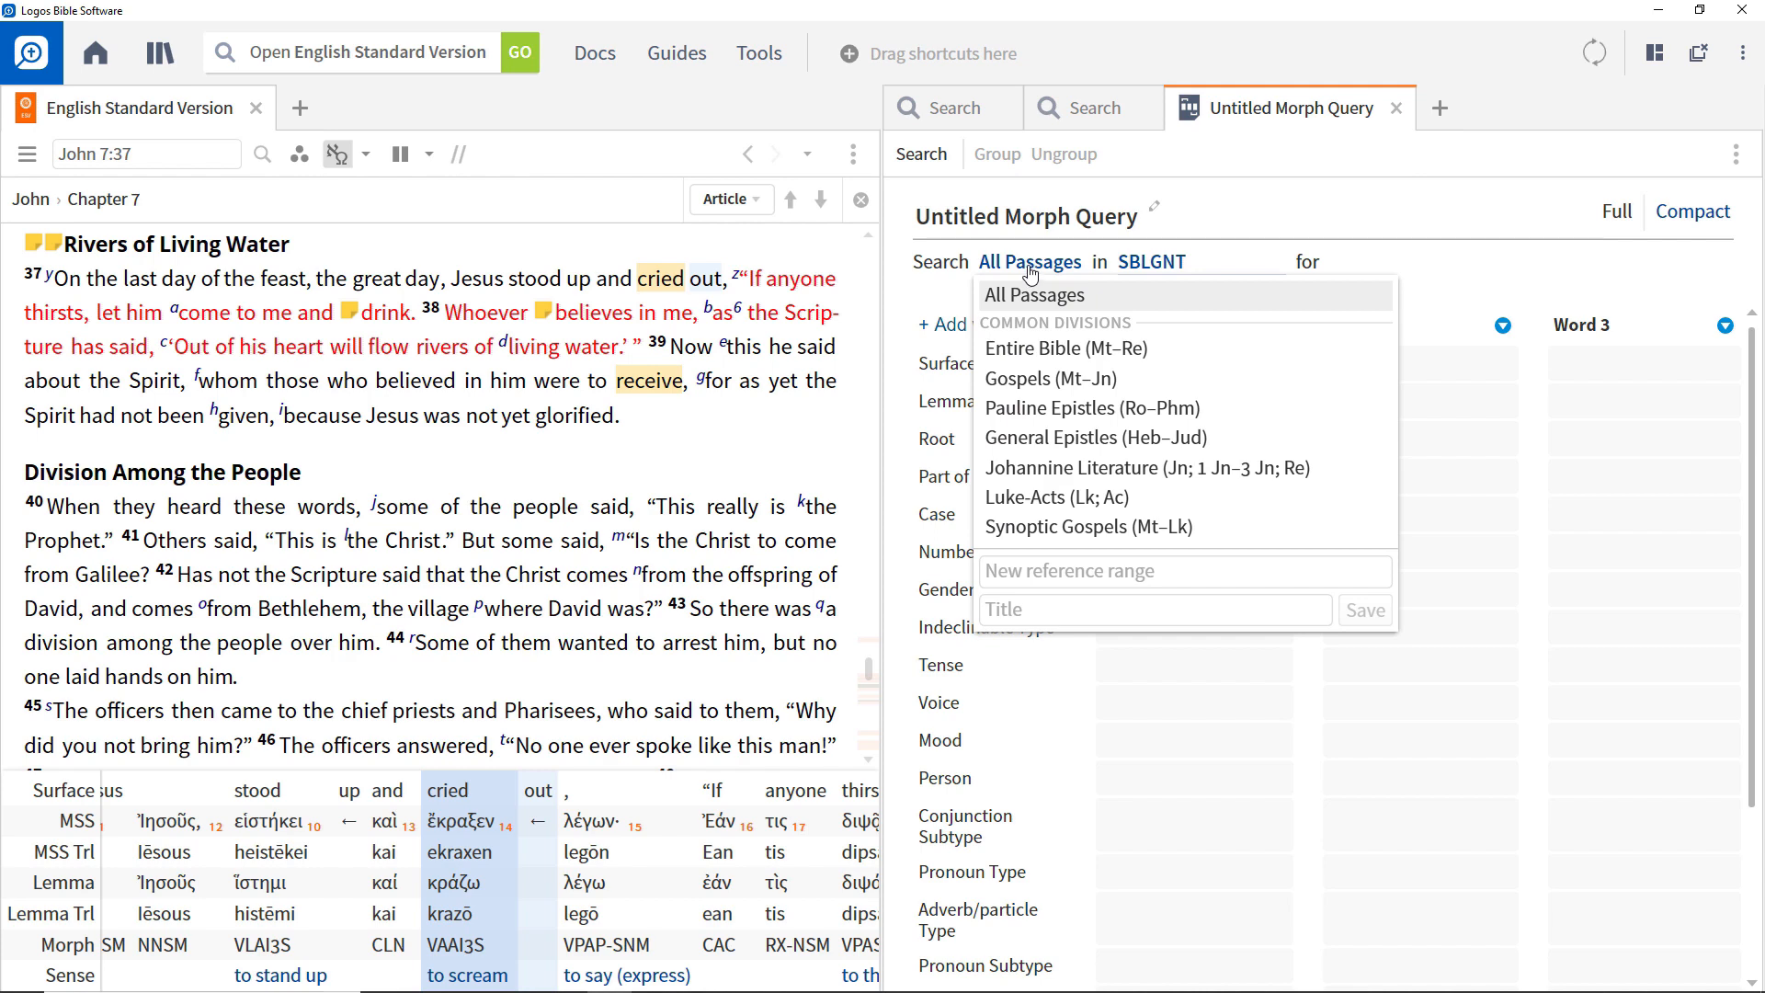
left_click(1275, 209)
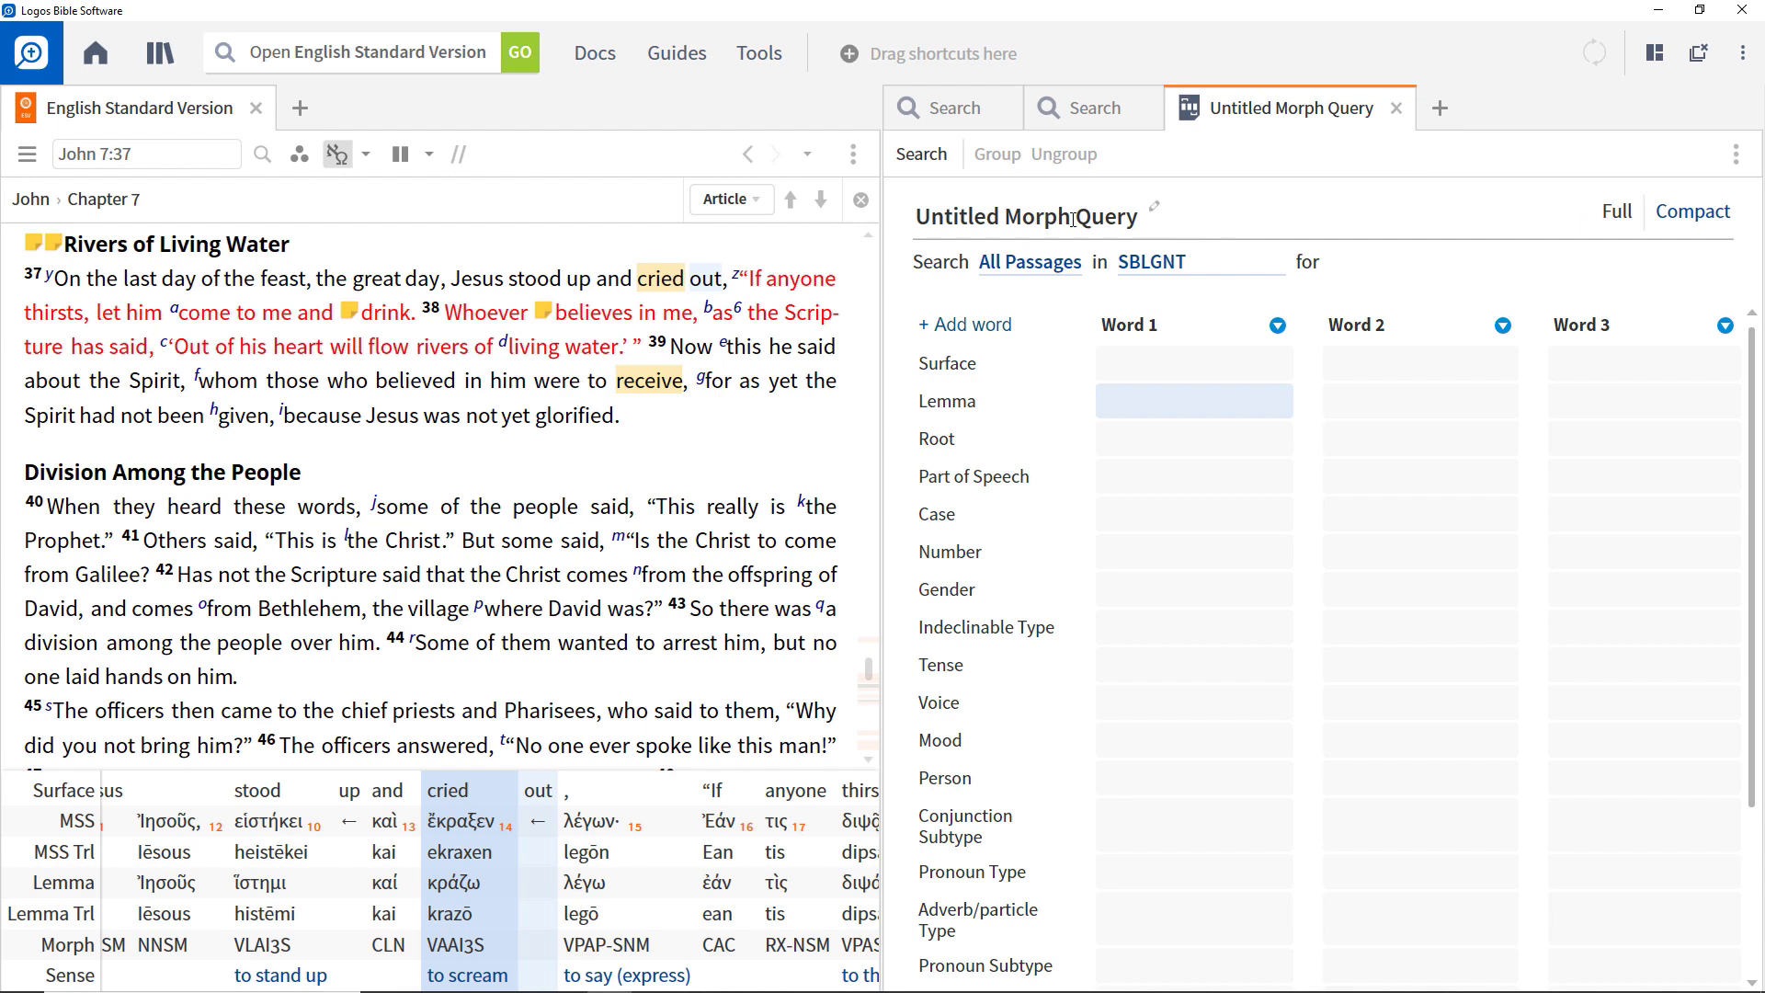
Rename the untitled morph query as "Standing and Crying".
left_click(1041, 223)
type("Standing and Crying")
key("Return")
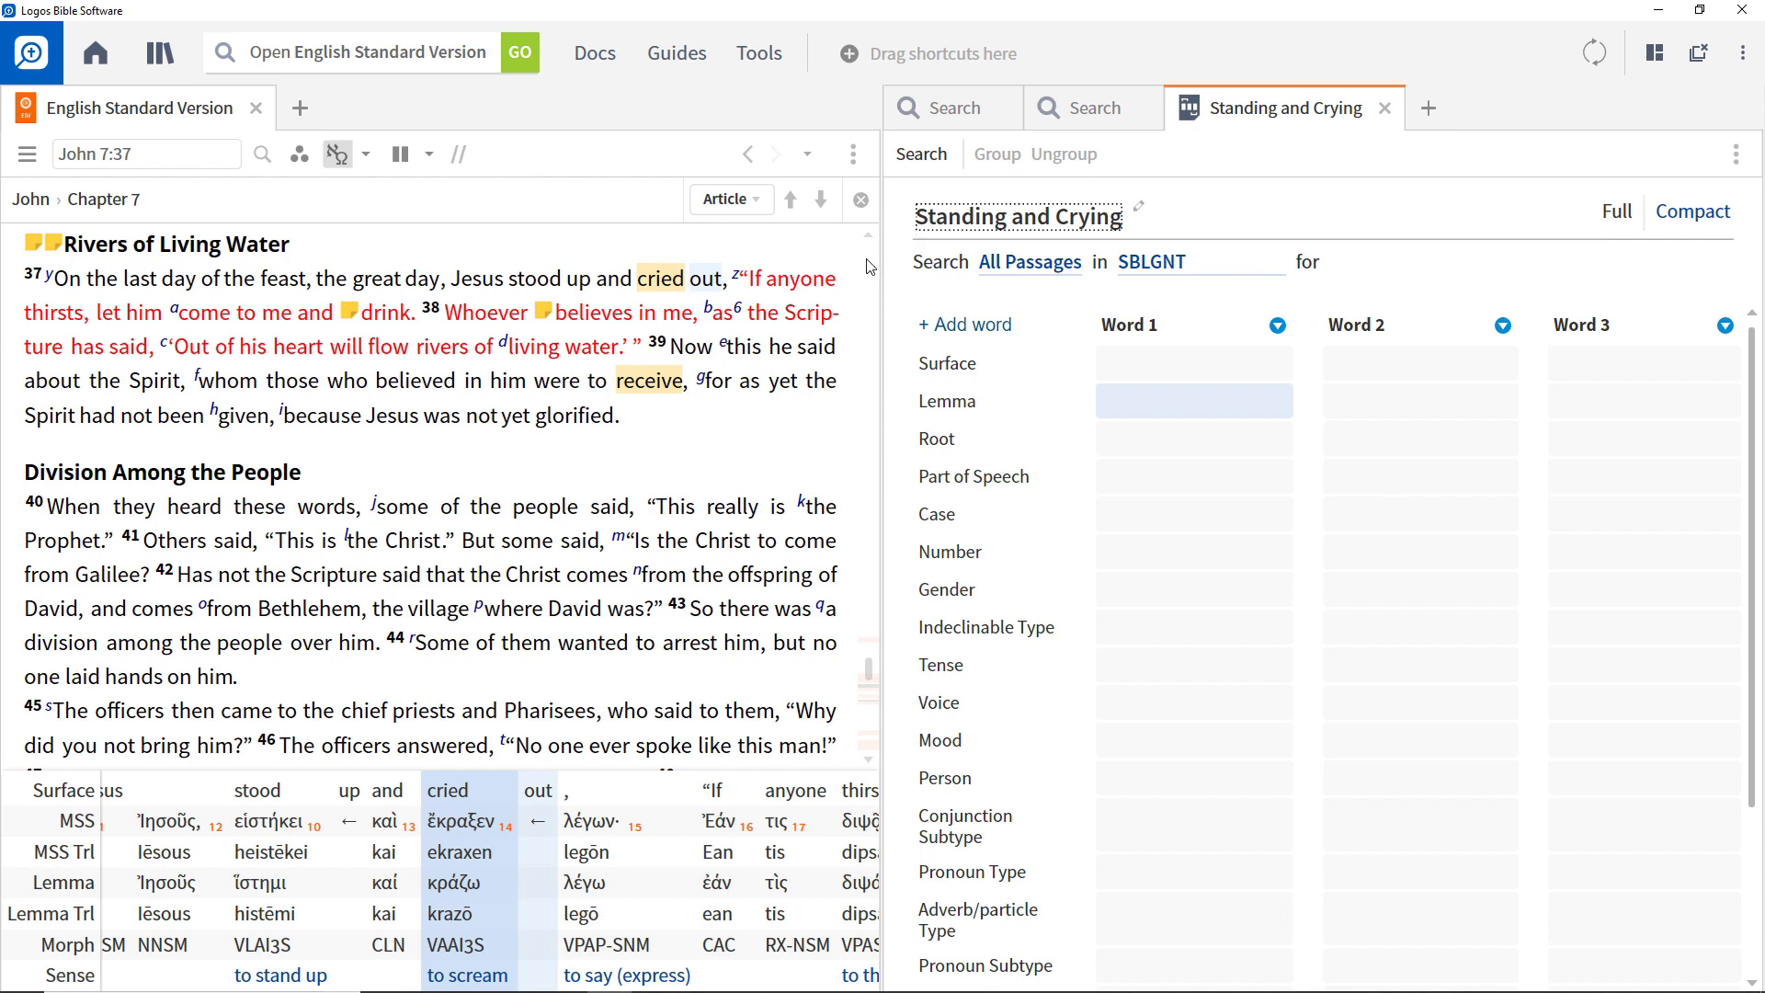
Look up "stood" in John 7:37 in the interlinear and set Word 1's lemma to ἵστημι.
left_click(533, 280)
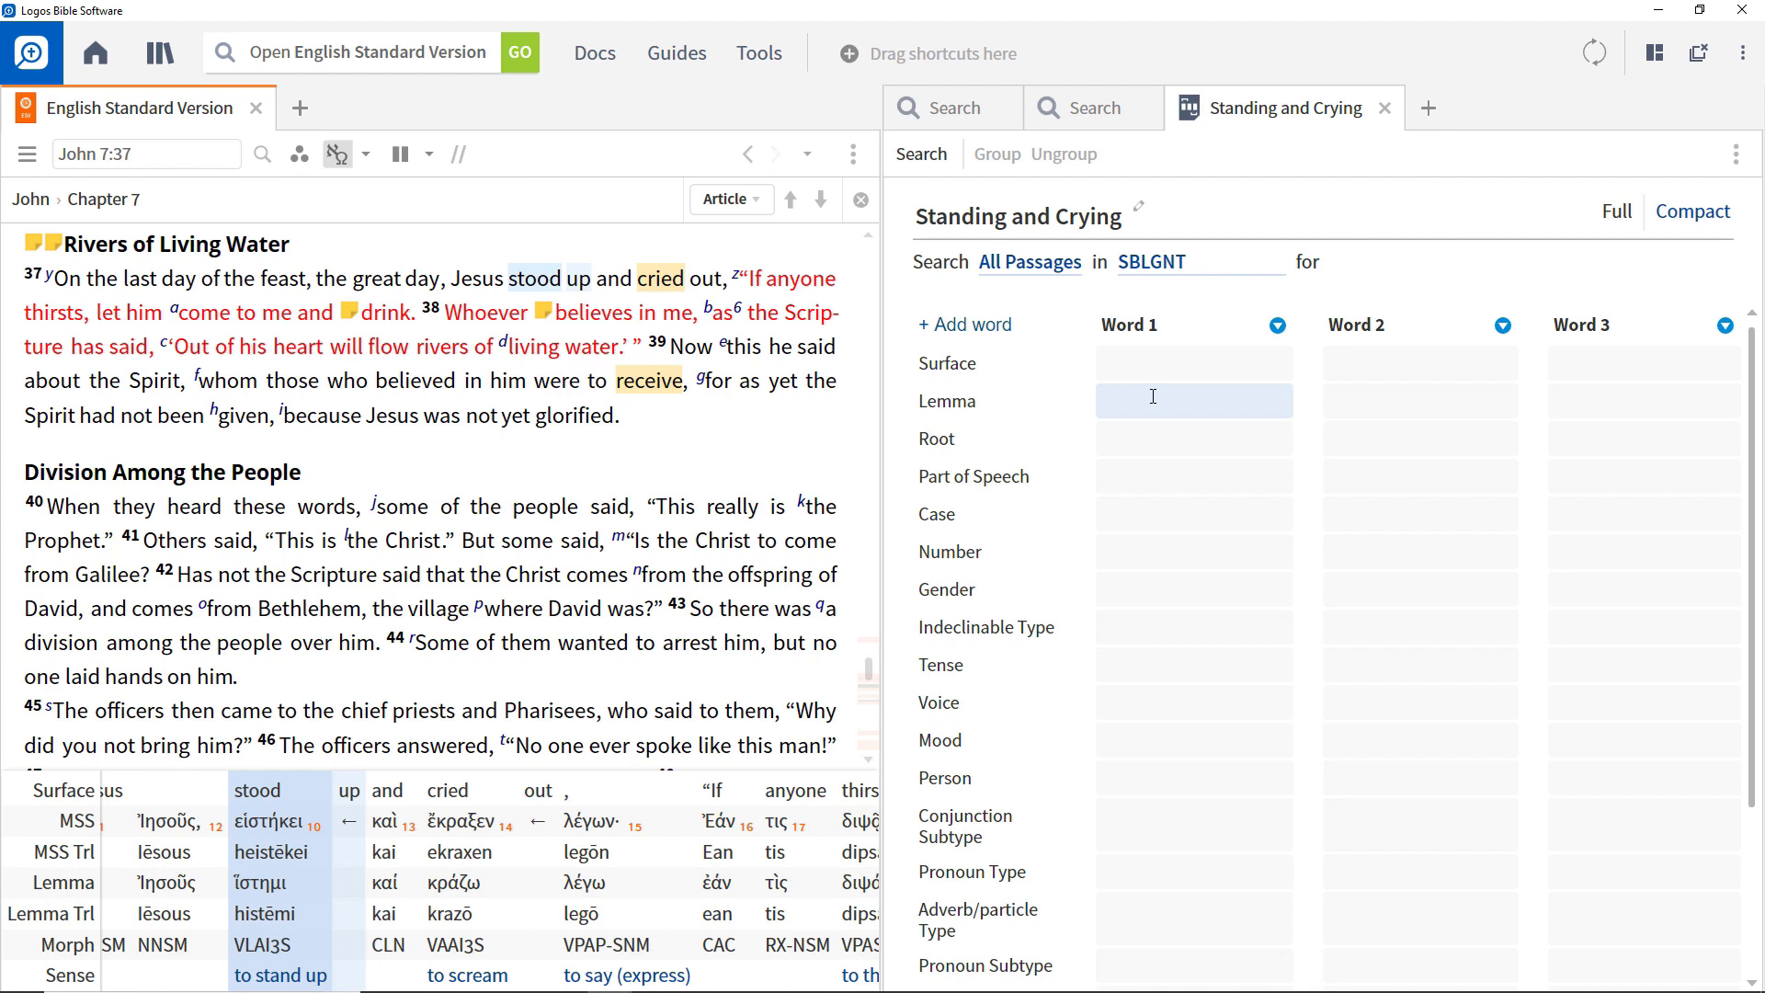
left_click(1153, 396)
type("g:")
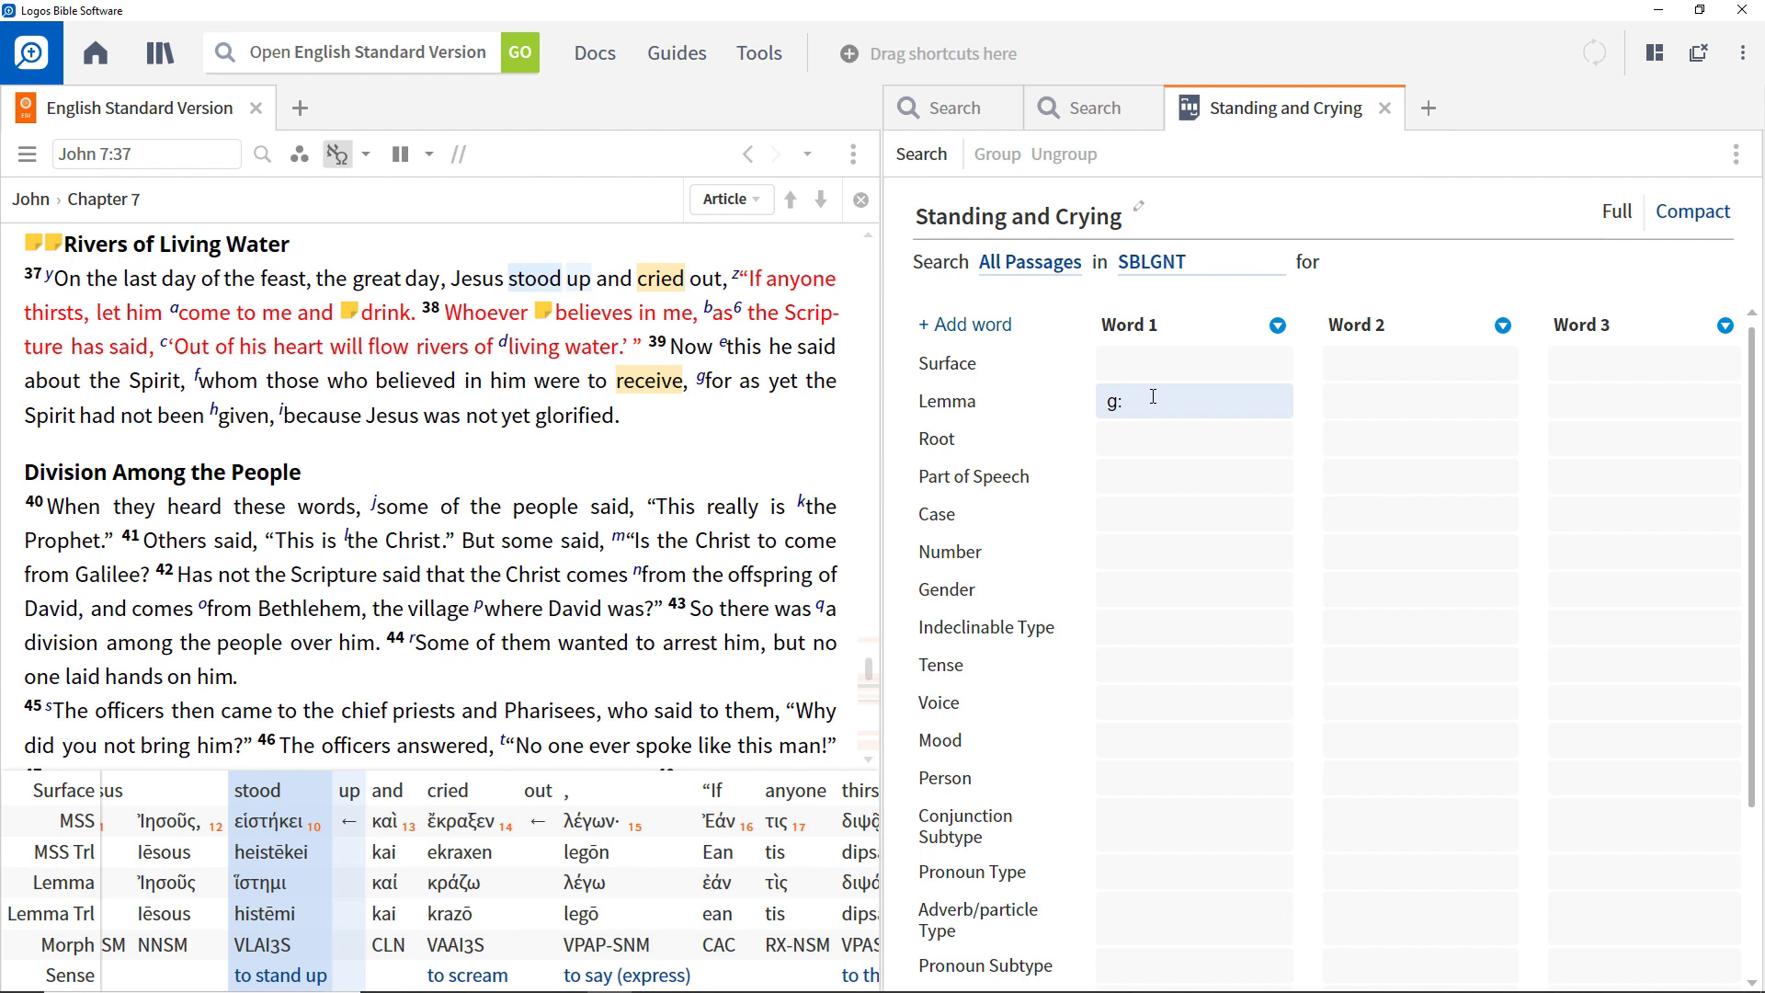
type("hist")
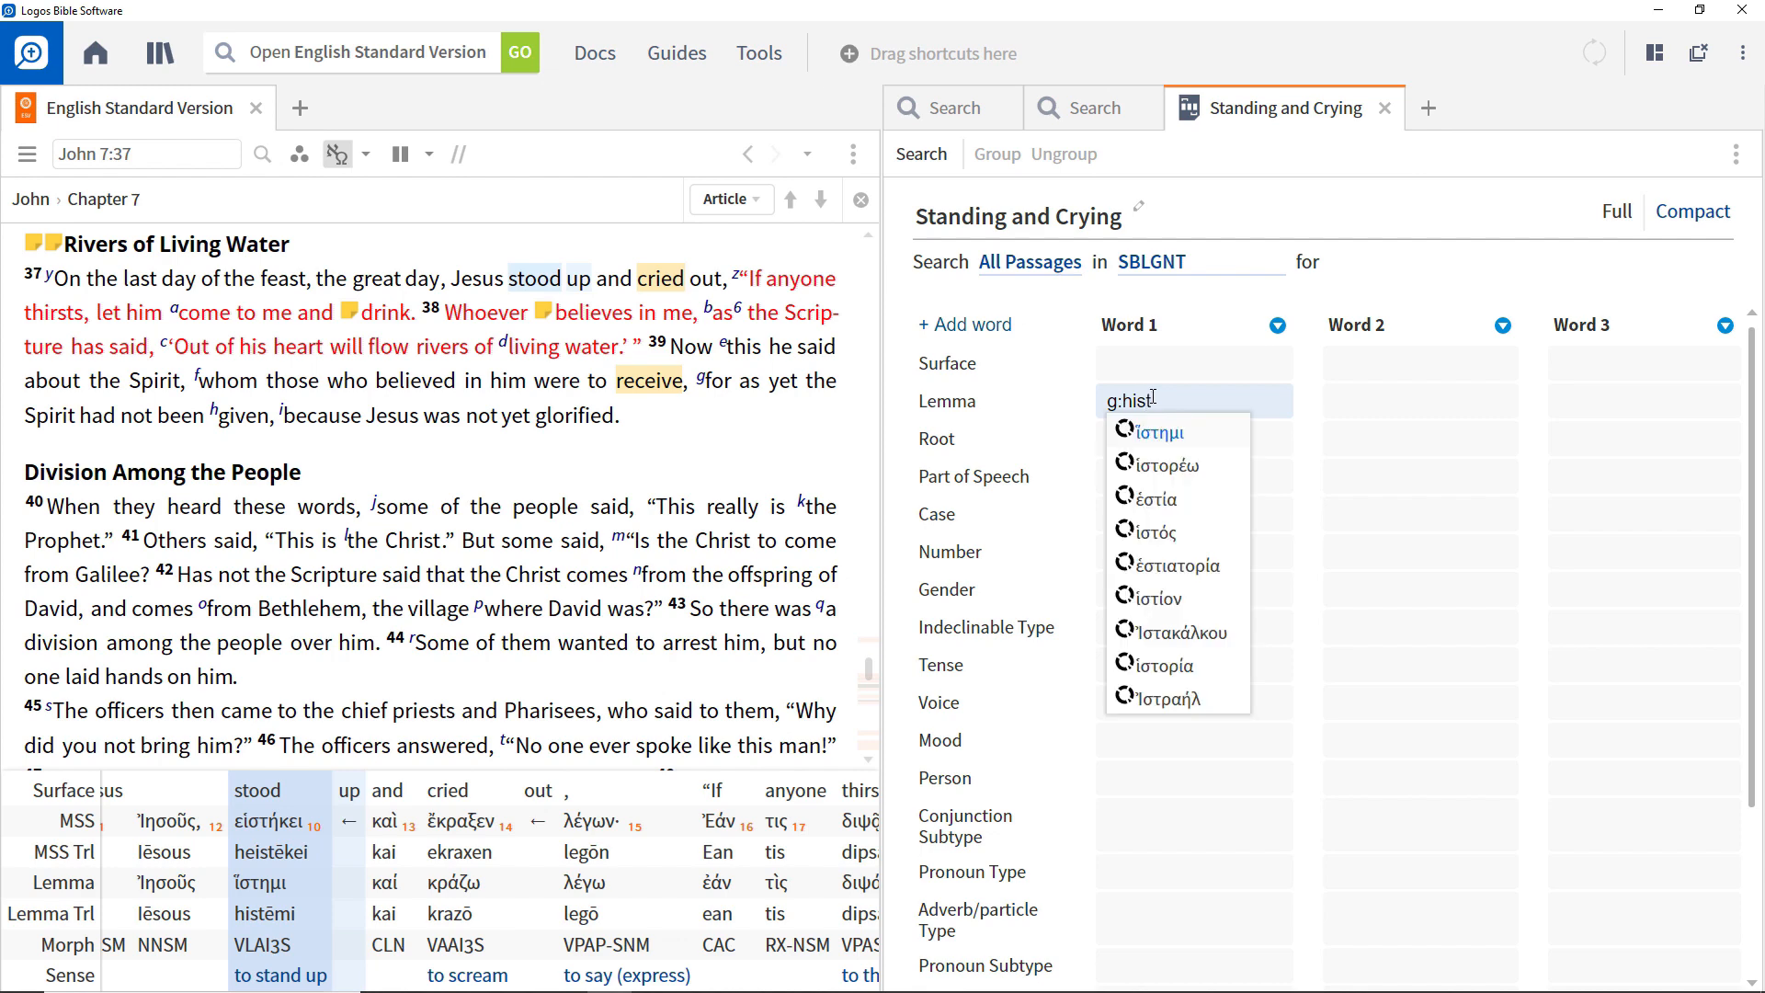
left_click(1158, 435)
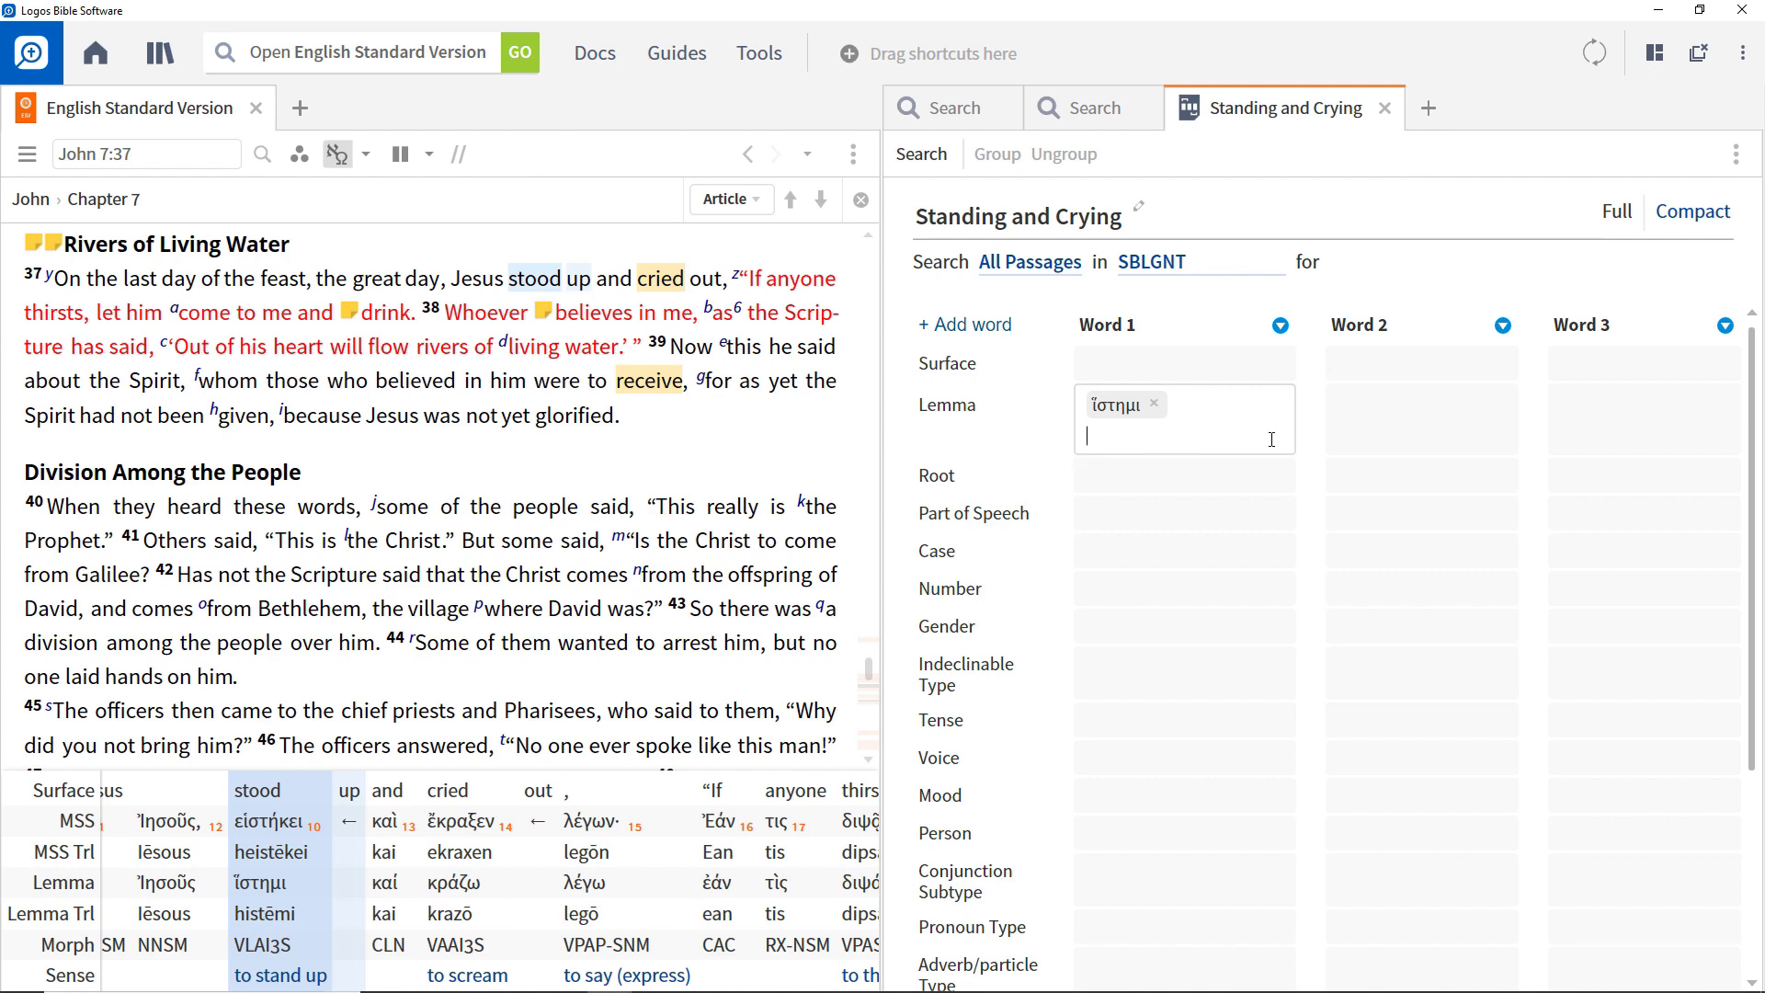
Set Word 2's lemma to κράζω.
left_click(1342, 404)
type("g:kraz")
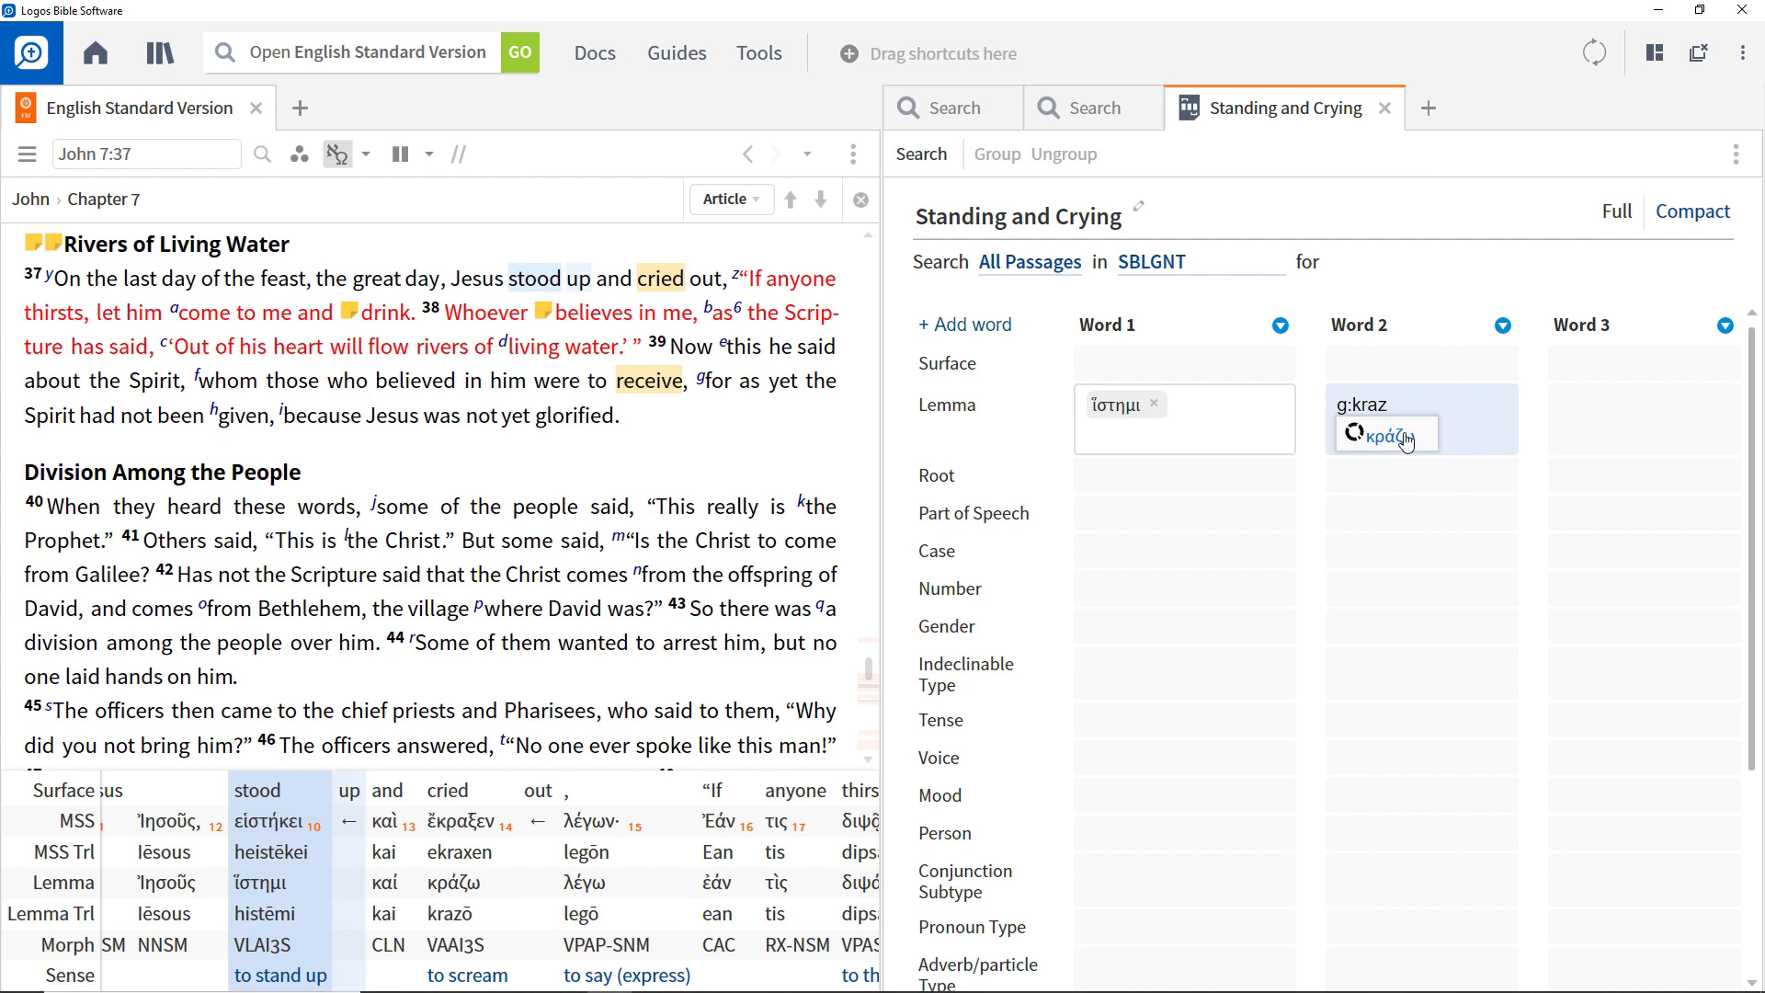
left_click(1417, 445)
Keep the query's search span at 10 Words and run the morph query.
scroll(1144, 744, "down", 3)
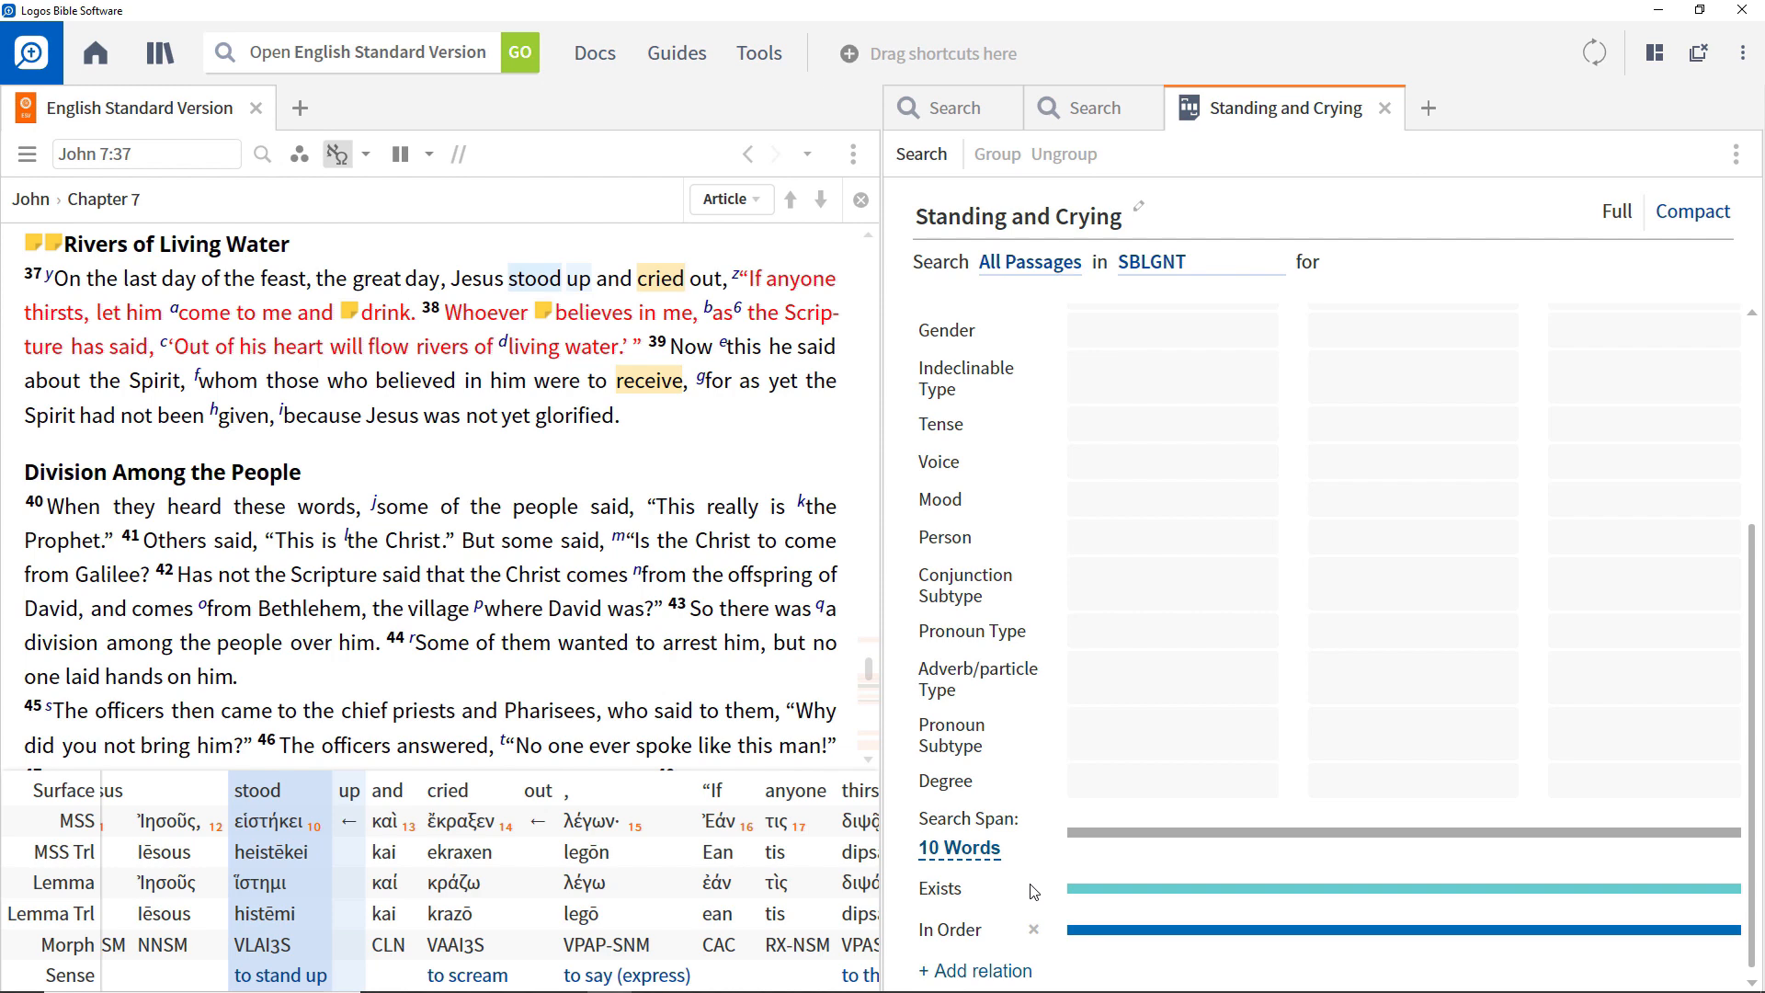
left_click(995, 853)
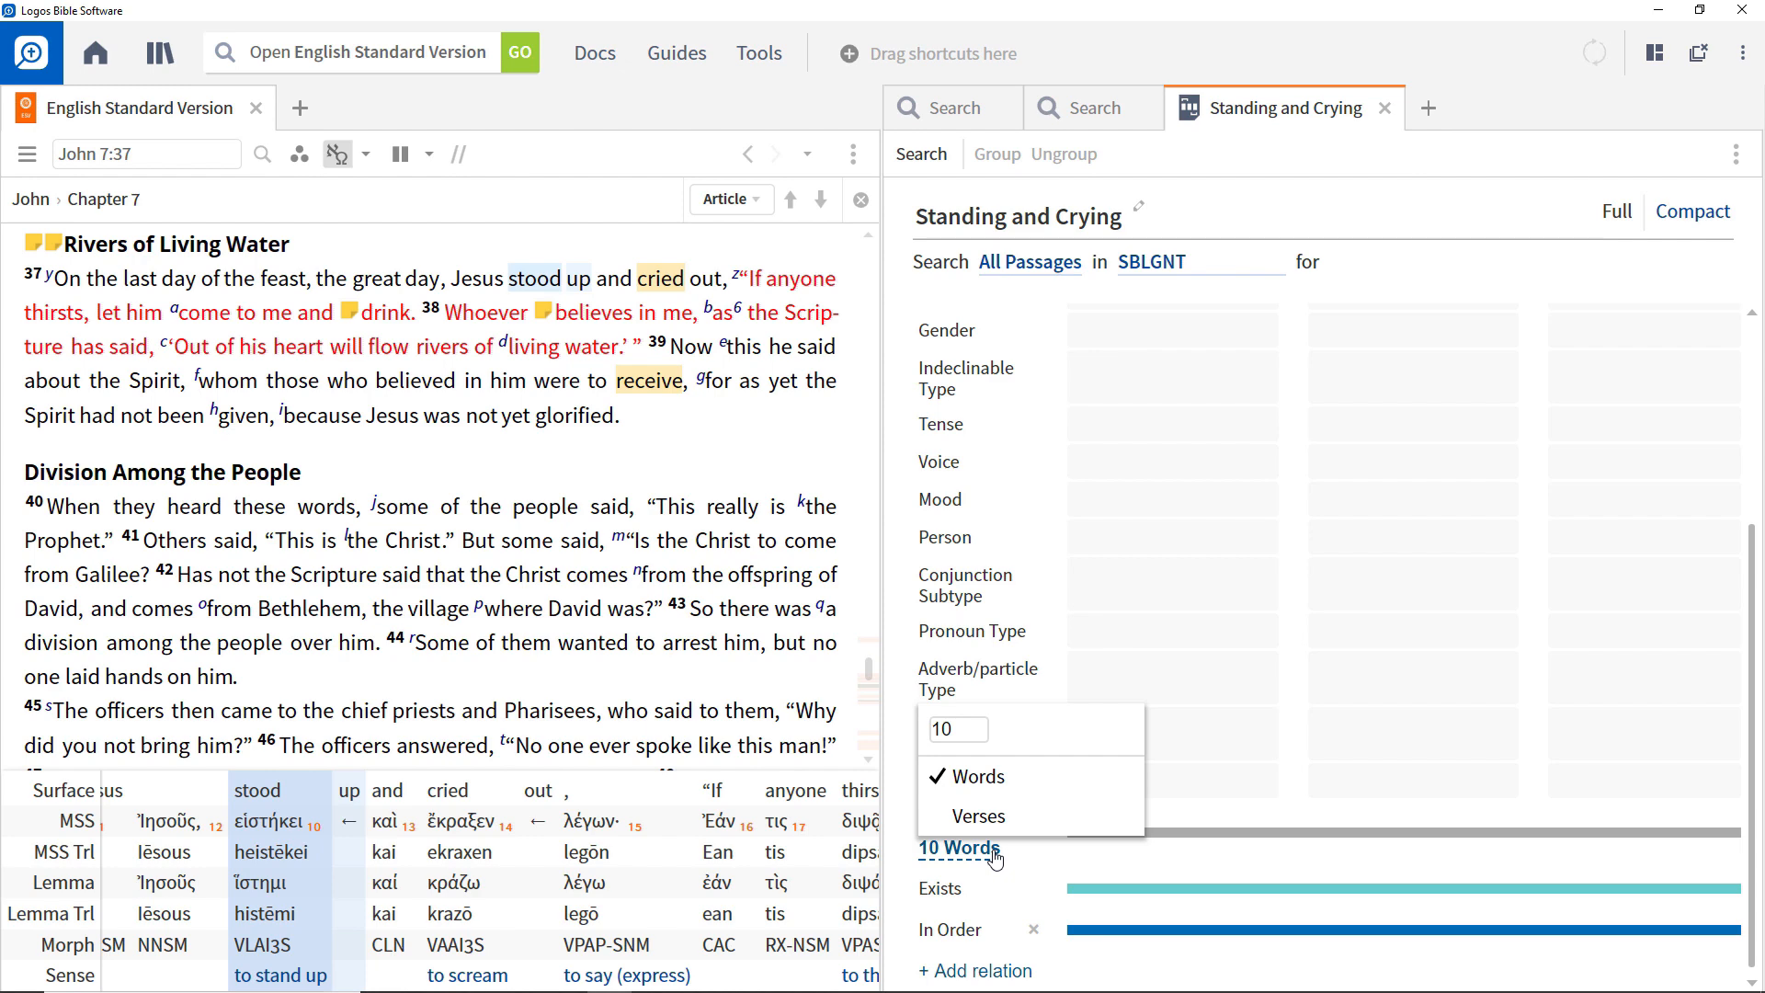
left_click(933, 158)
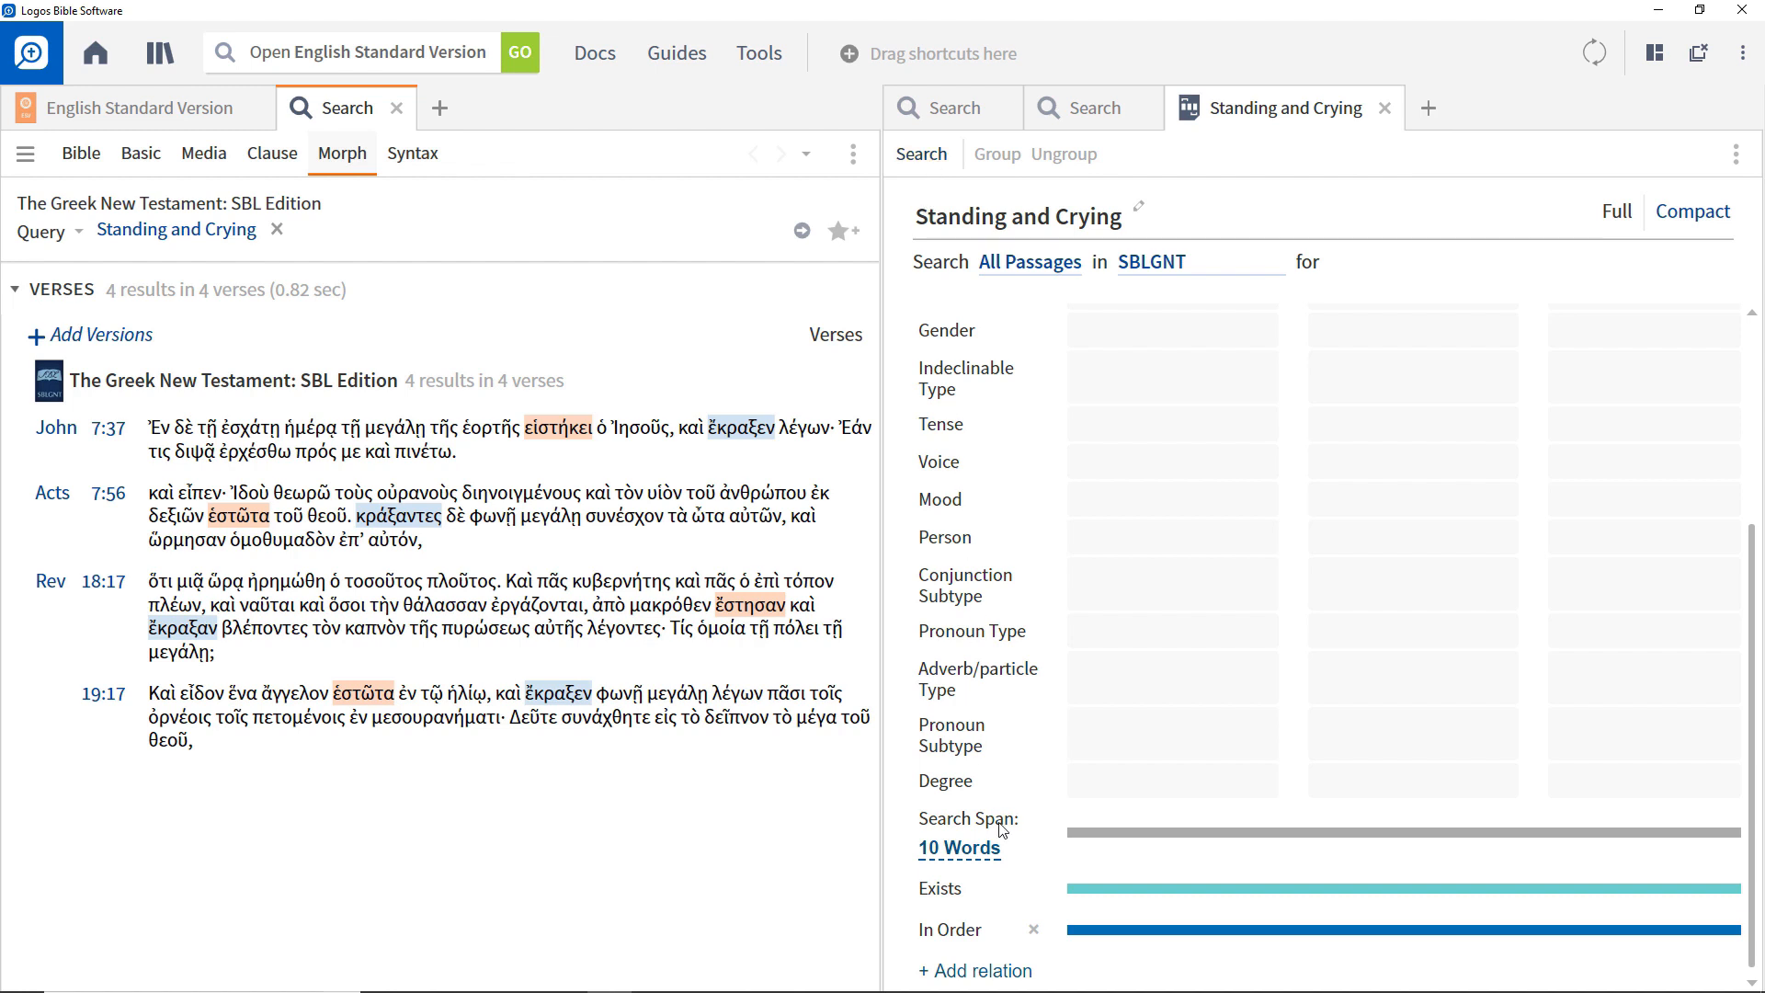
Remove the In Order relation from the morph query and run the search again.
left_click(1034, 932)
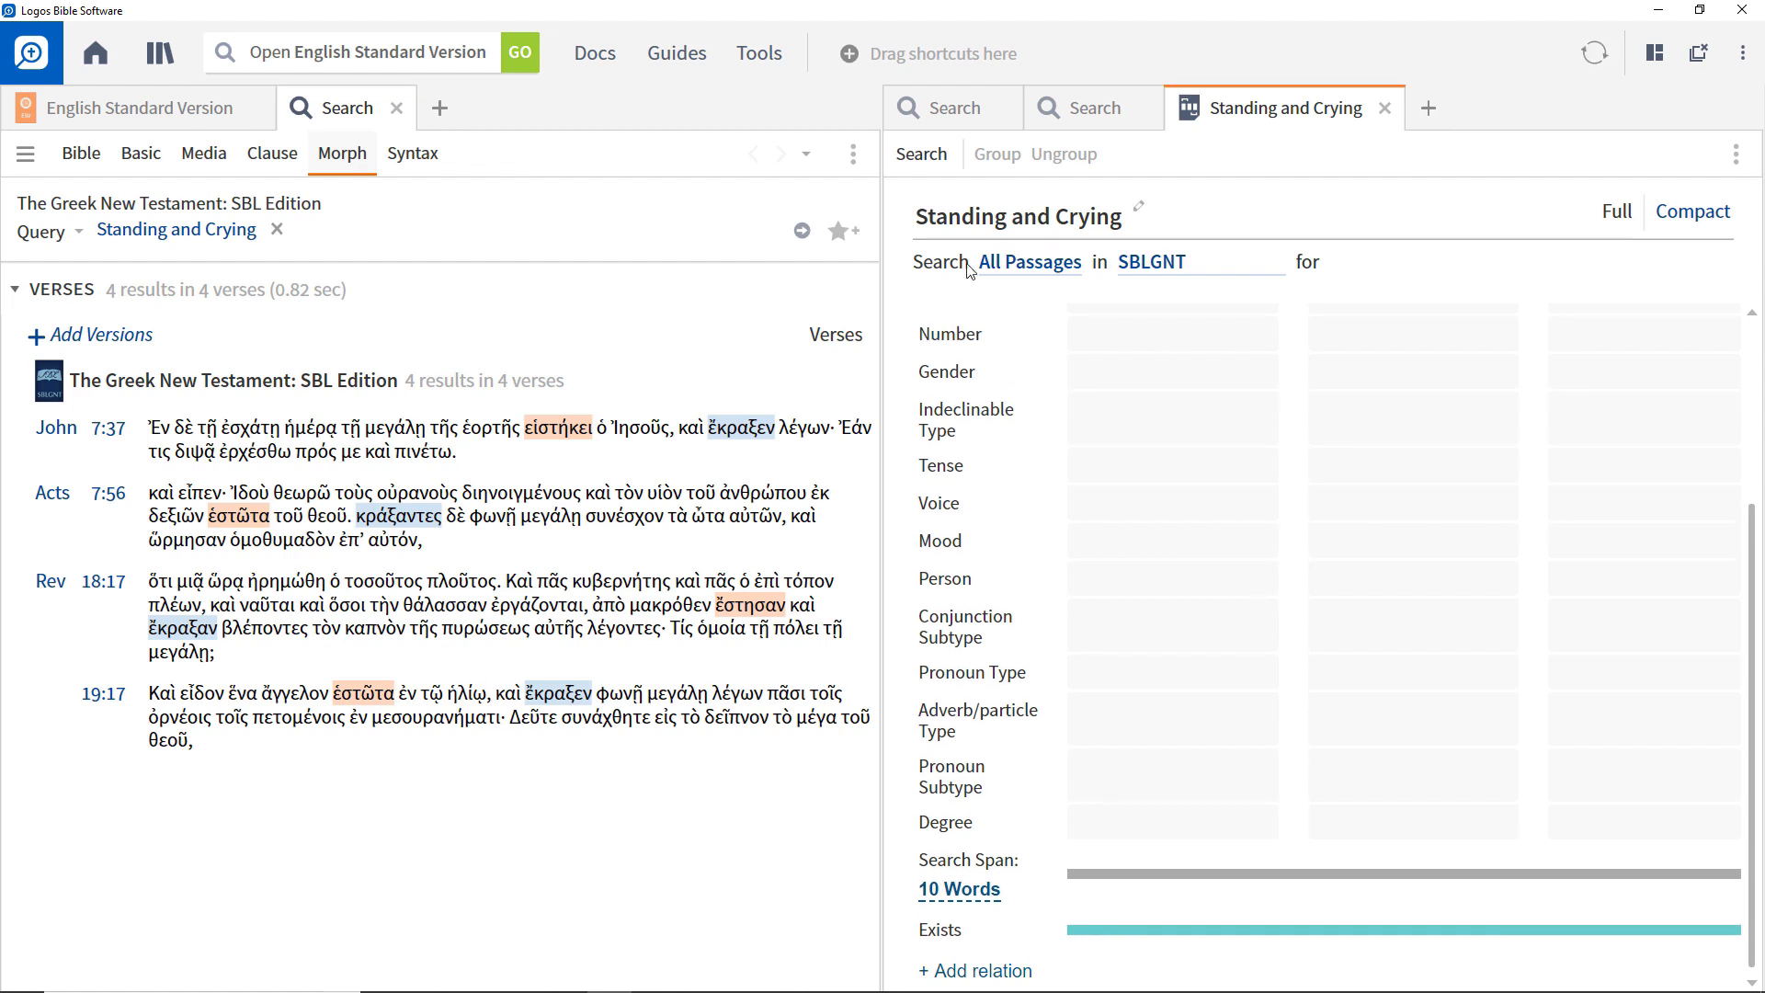
left_click(923, 155)
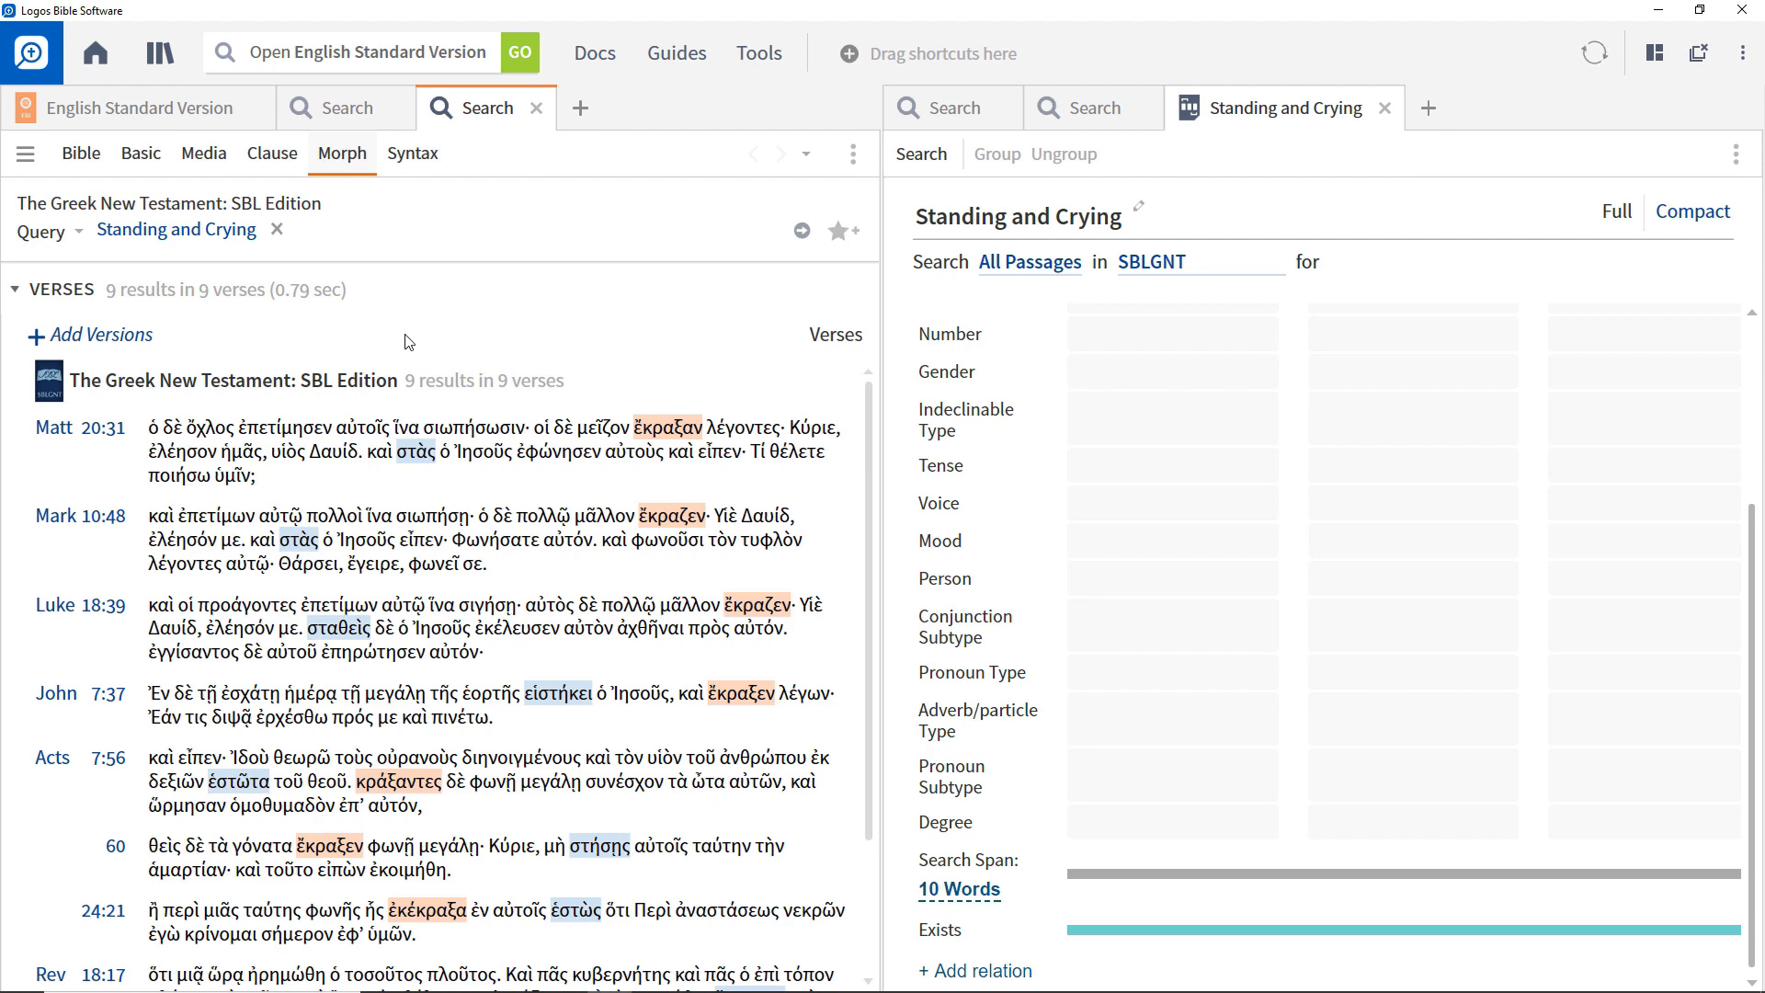
Add the ESV as a parallel version beside the SBLGNT verse results.
left_click(119, 337)
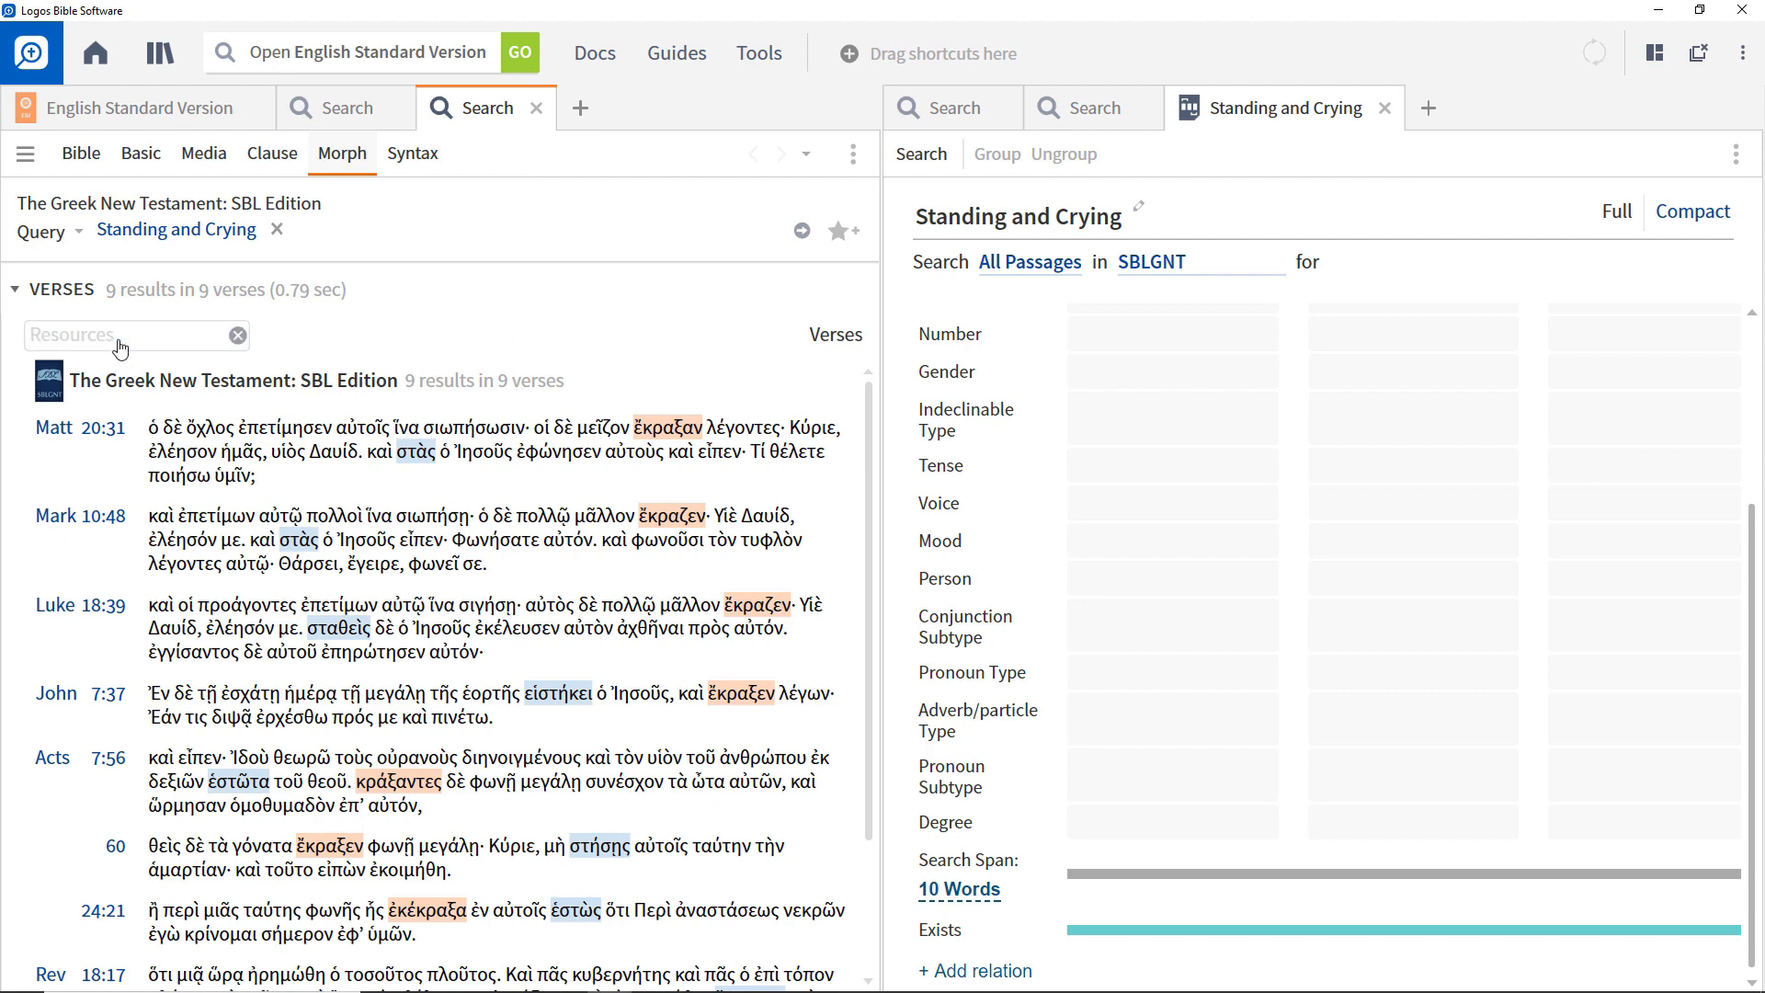
type("ESV")
left_click(237, 337)
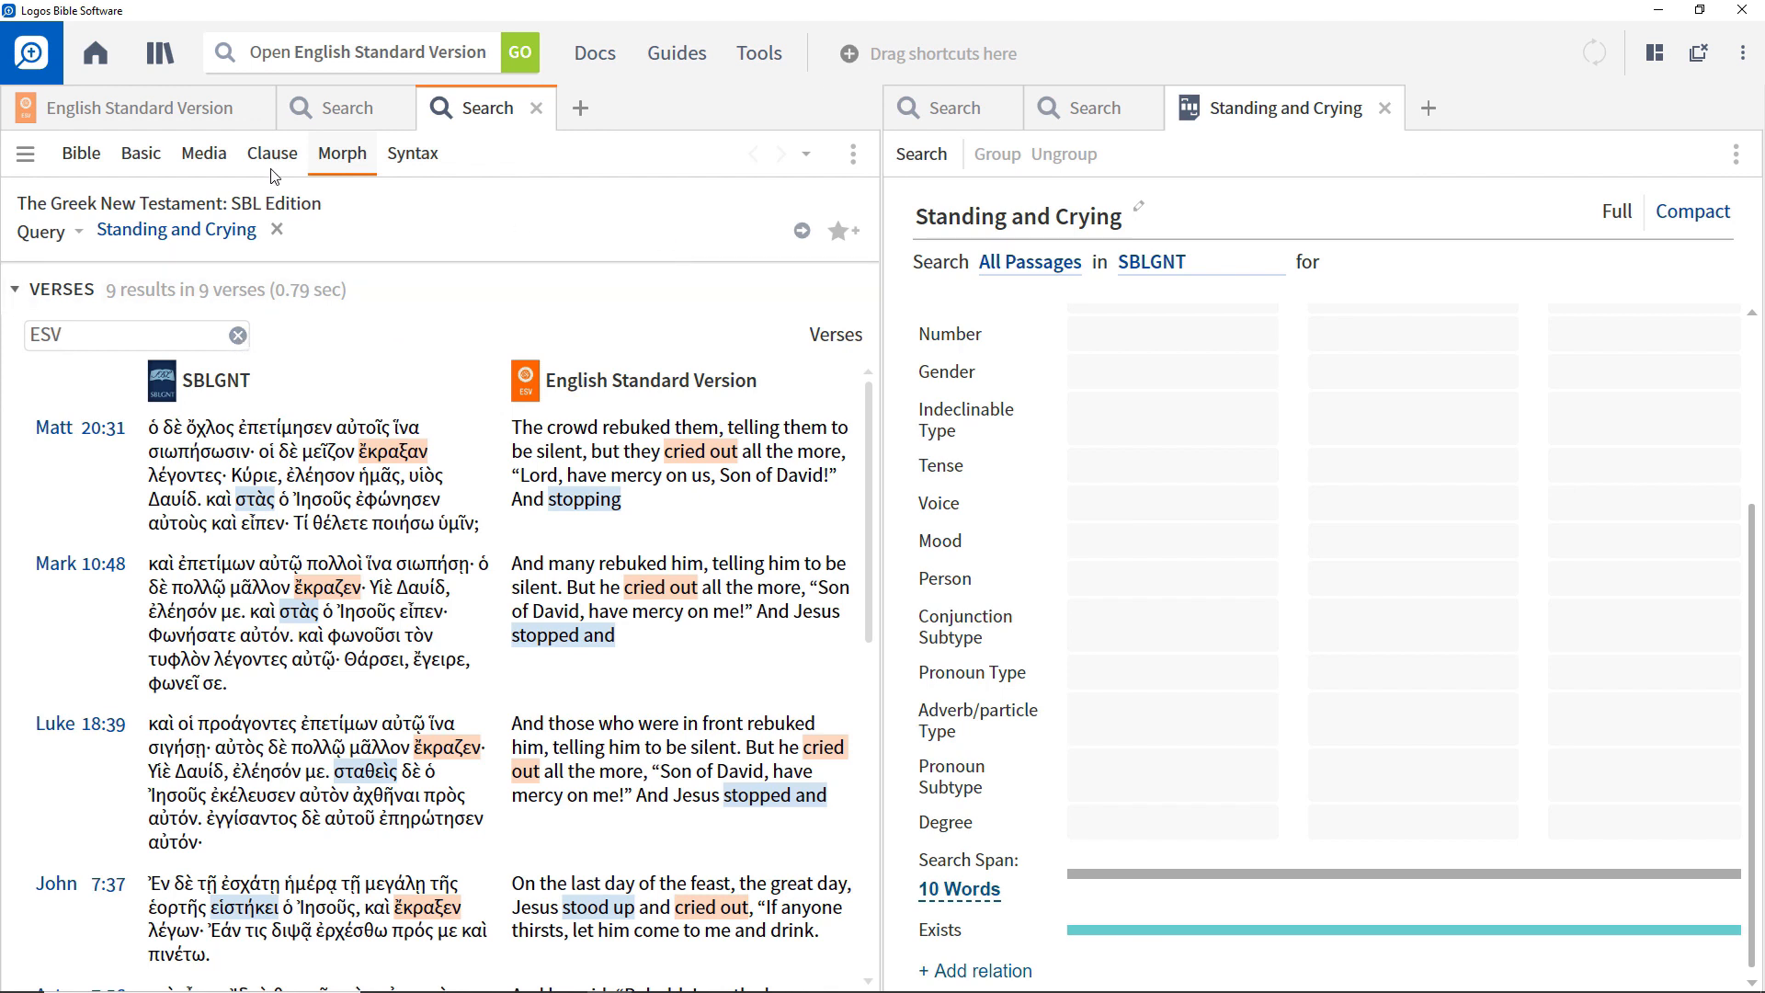
Check the parsing of "stood" in the English Standard Version, and set Word 1's voice to Active and person to Third Person.
left_click(162, 111)
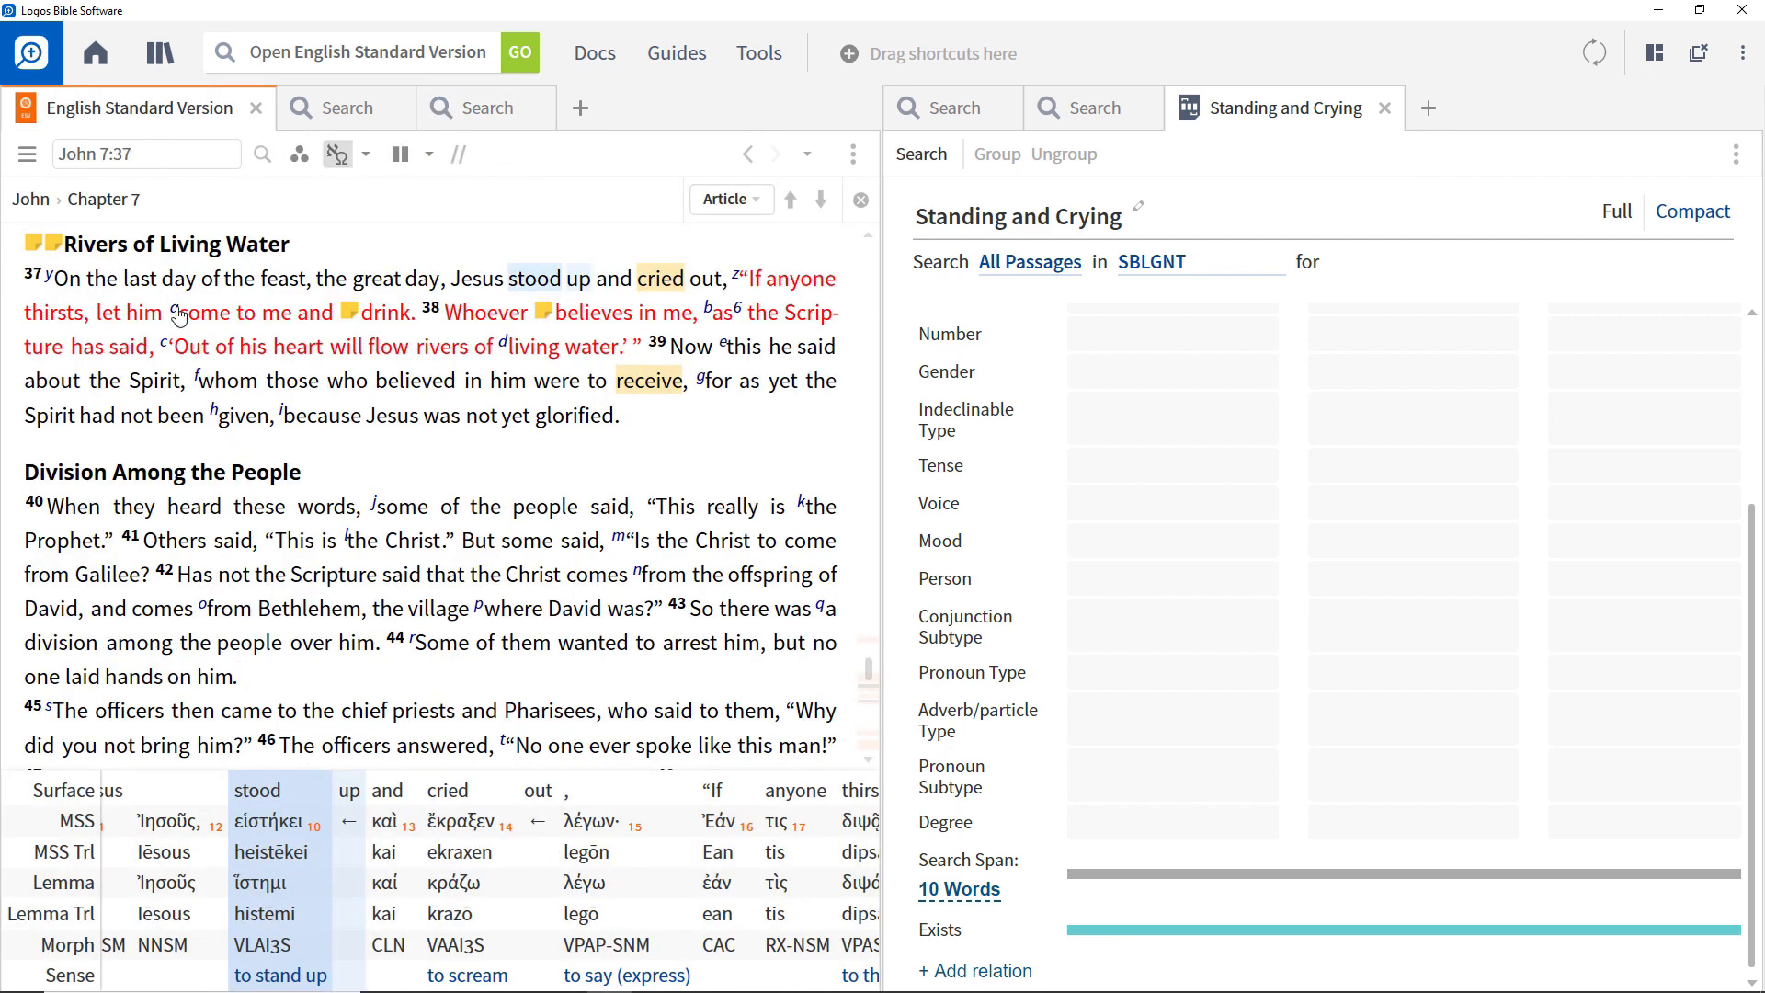
mouse_move(262, 954)
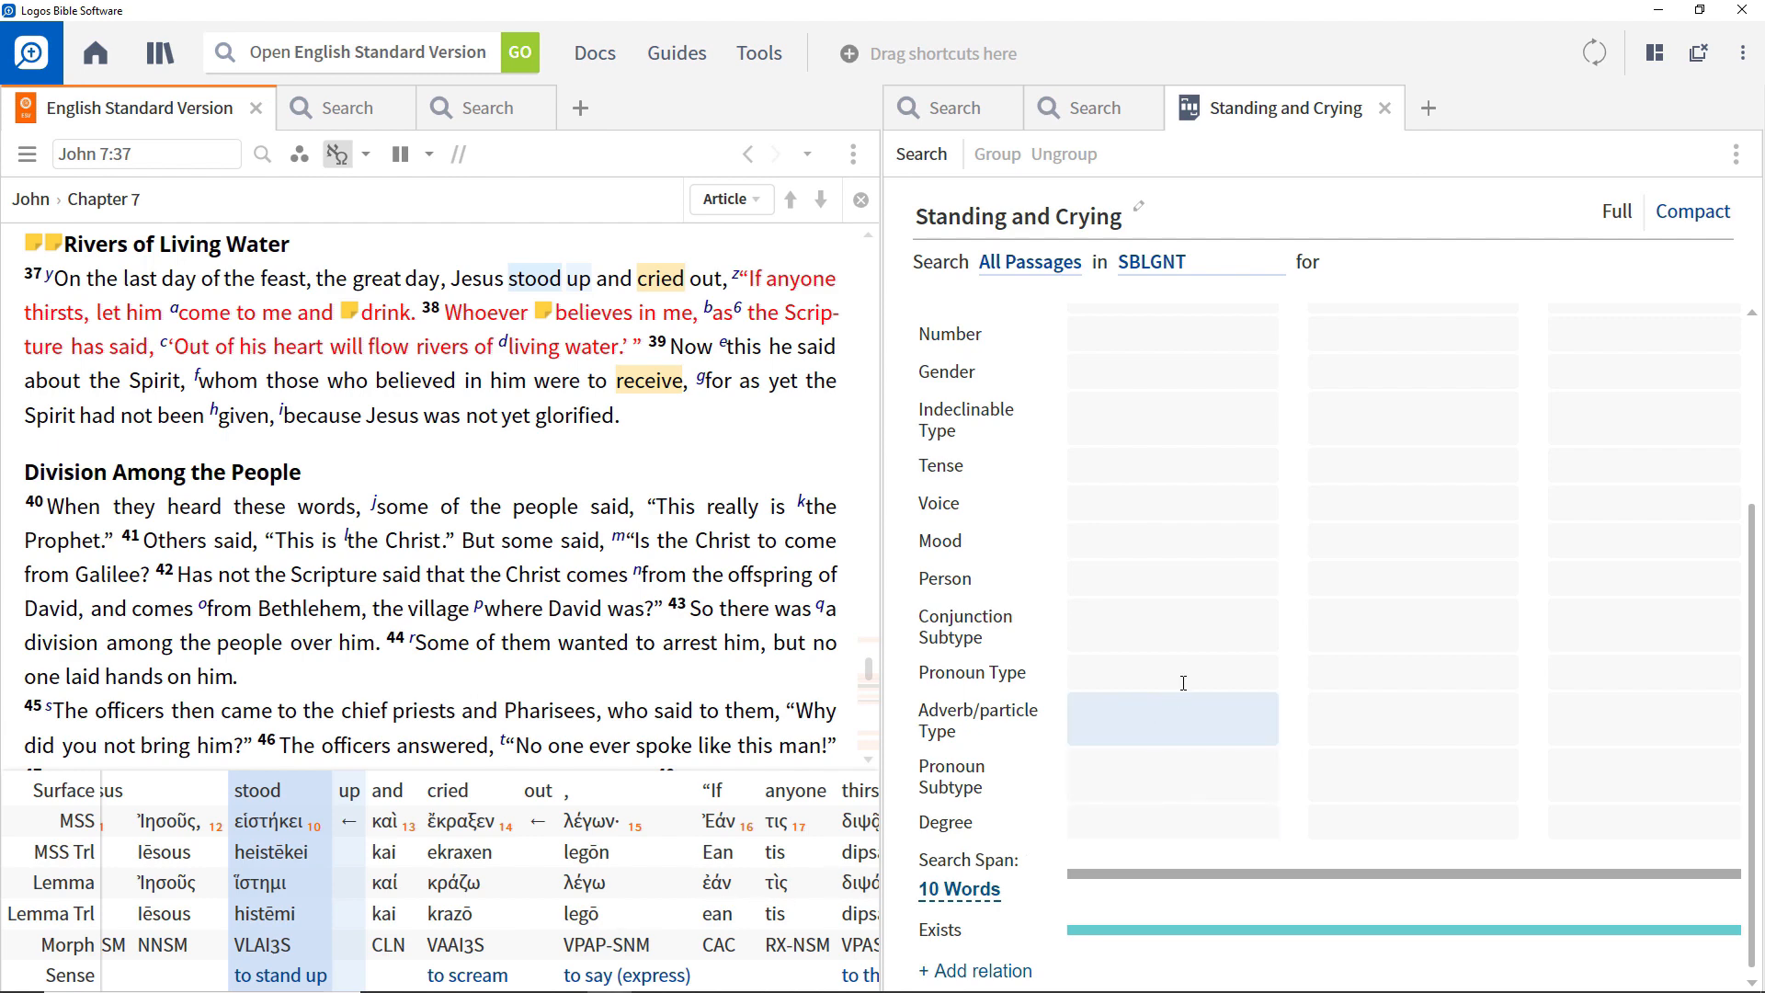
left_click(1140, 504)
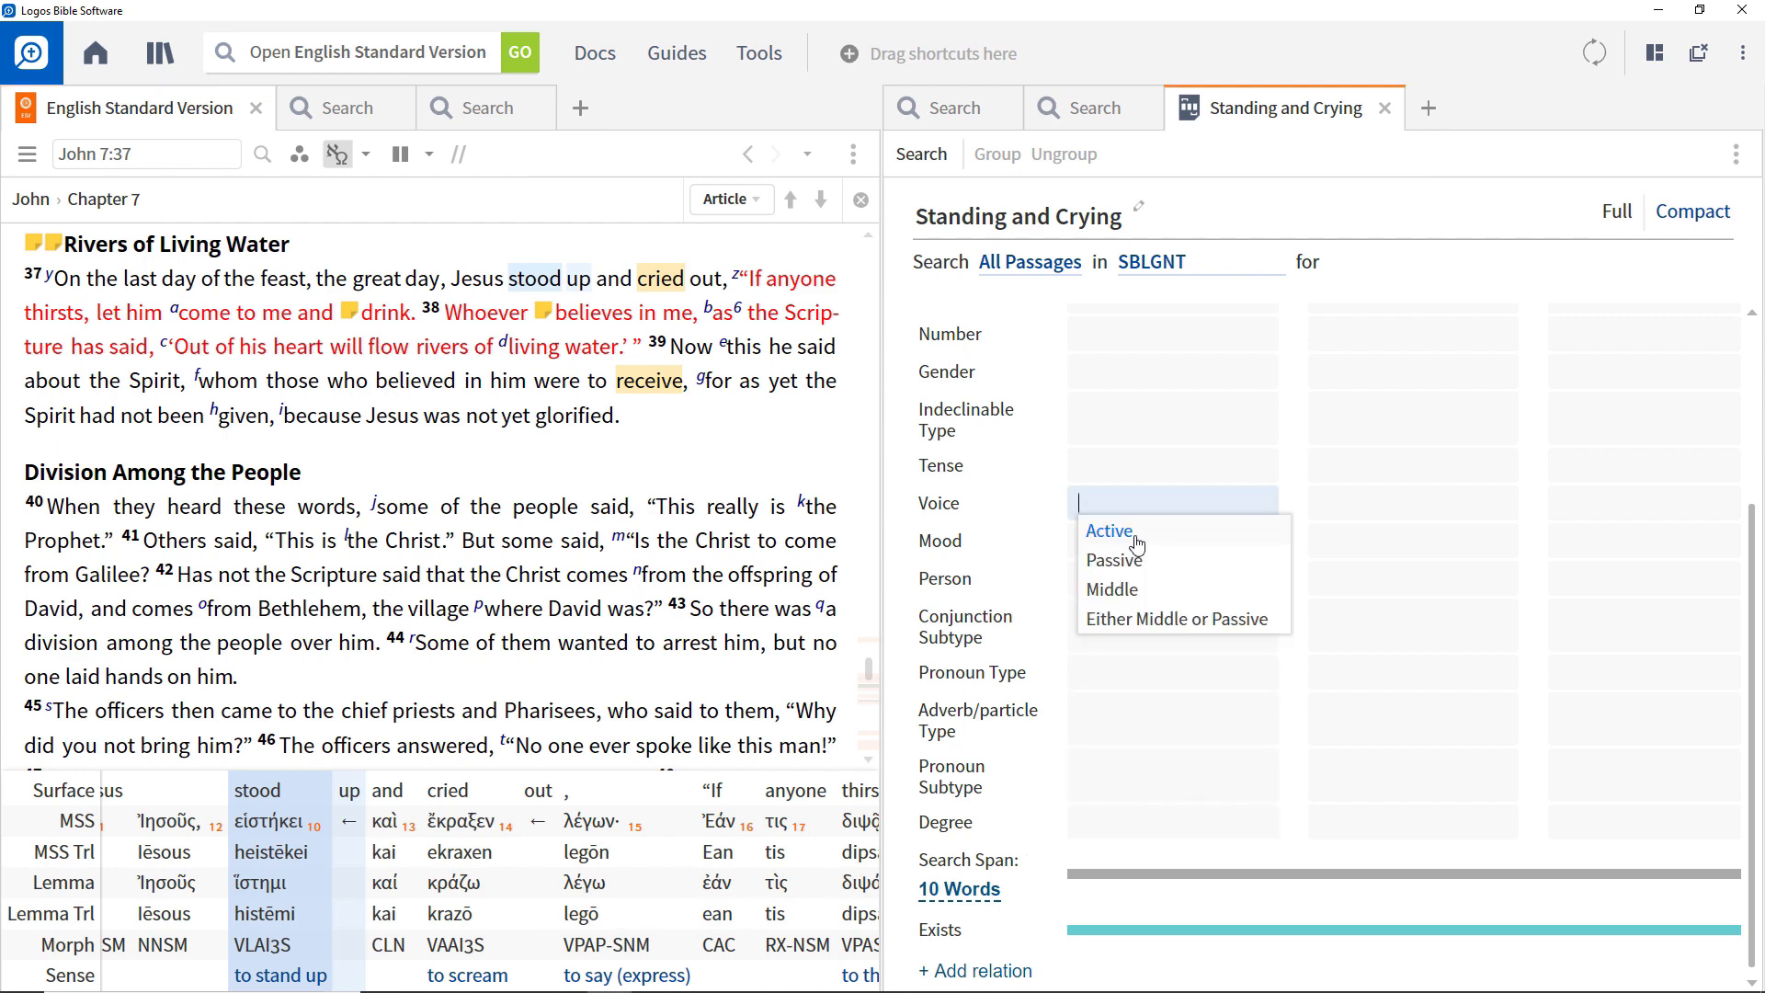
left_click(1141, 532)
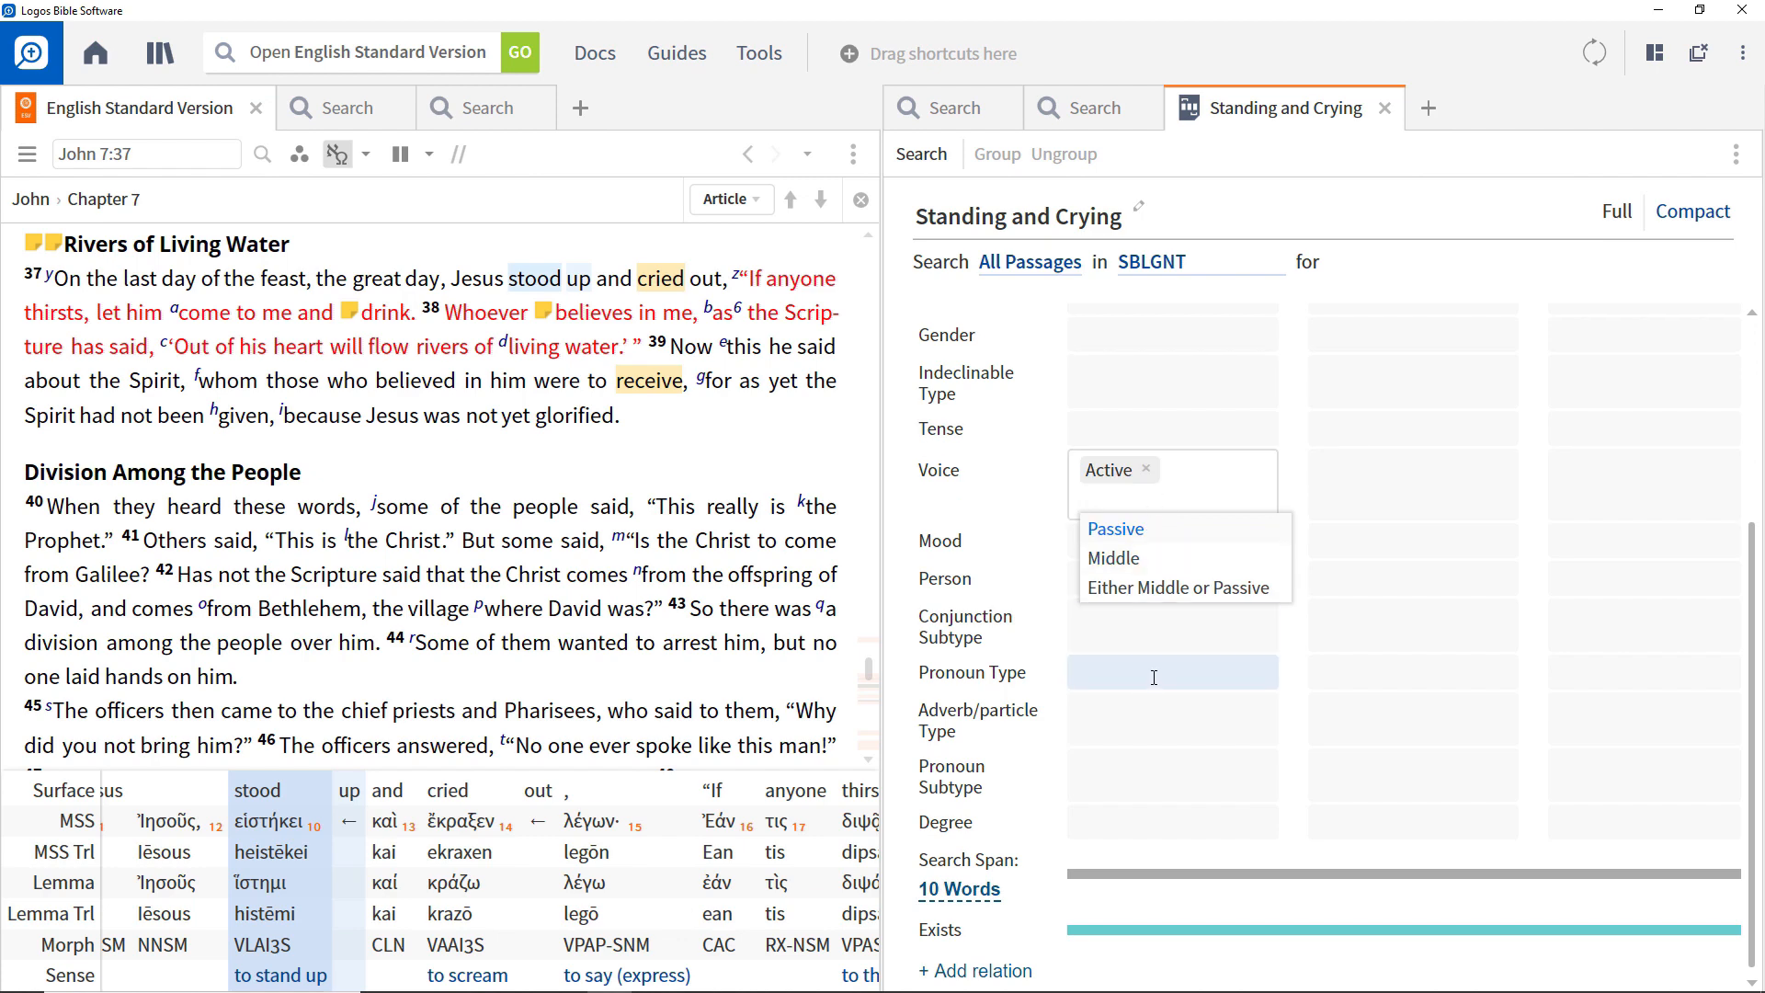
left_click(1094, 584)
left_click(1108, 606)
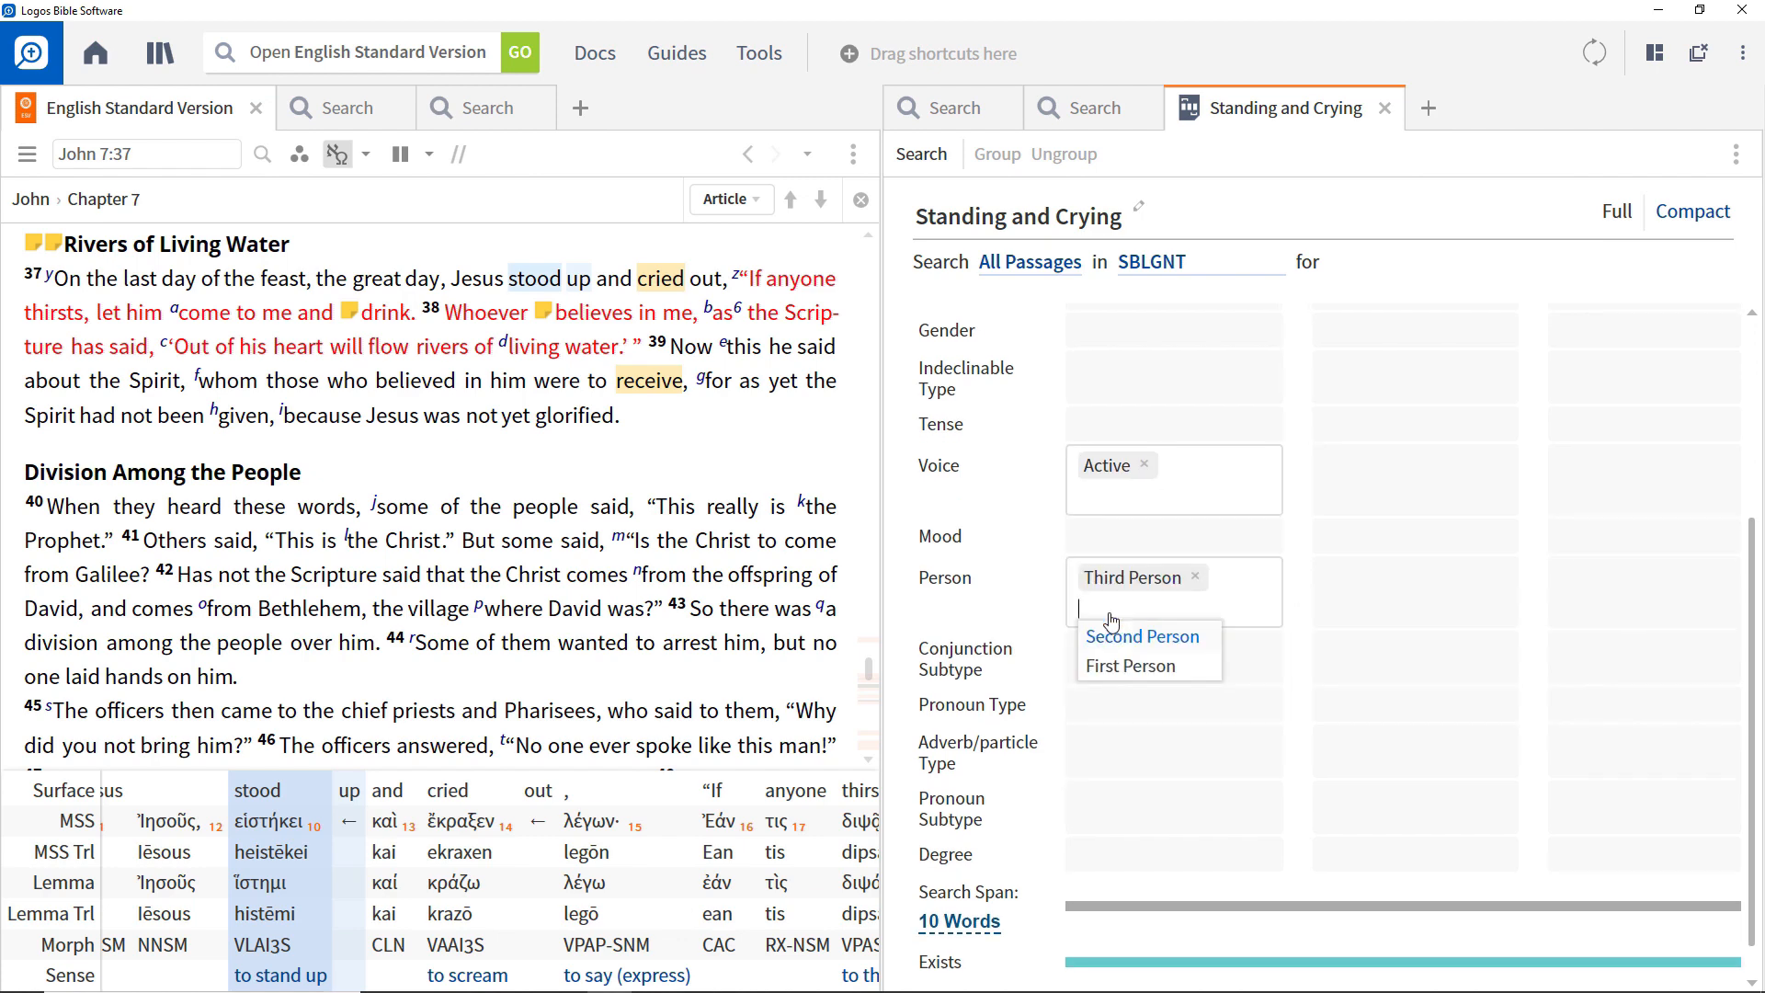
Set Word 1's number to Singular and run the restricted morph query.
scroll(1128, 395, "up", 2)
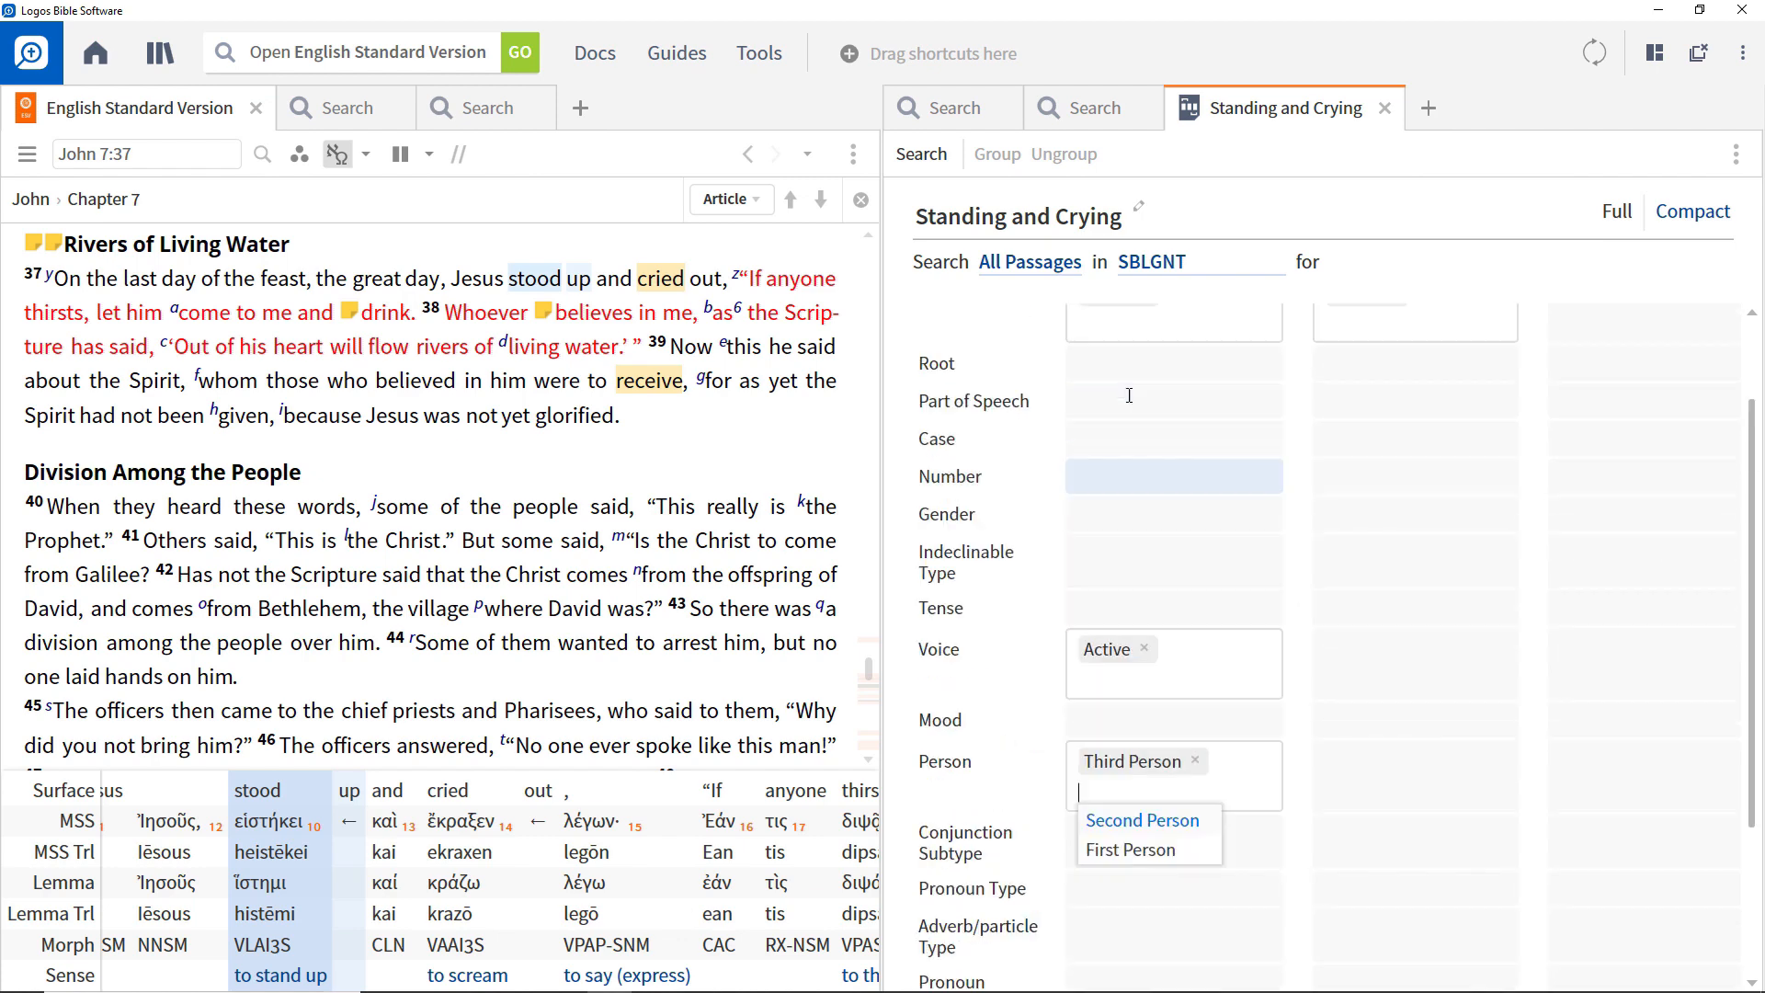
left_click(1114, 472)
left_click(1120, 506)
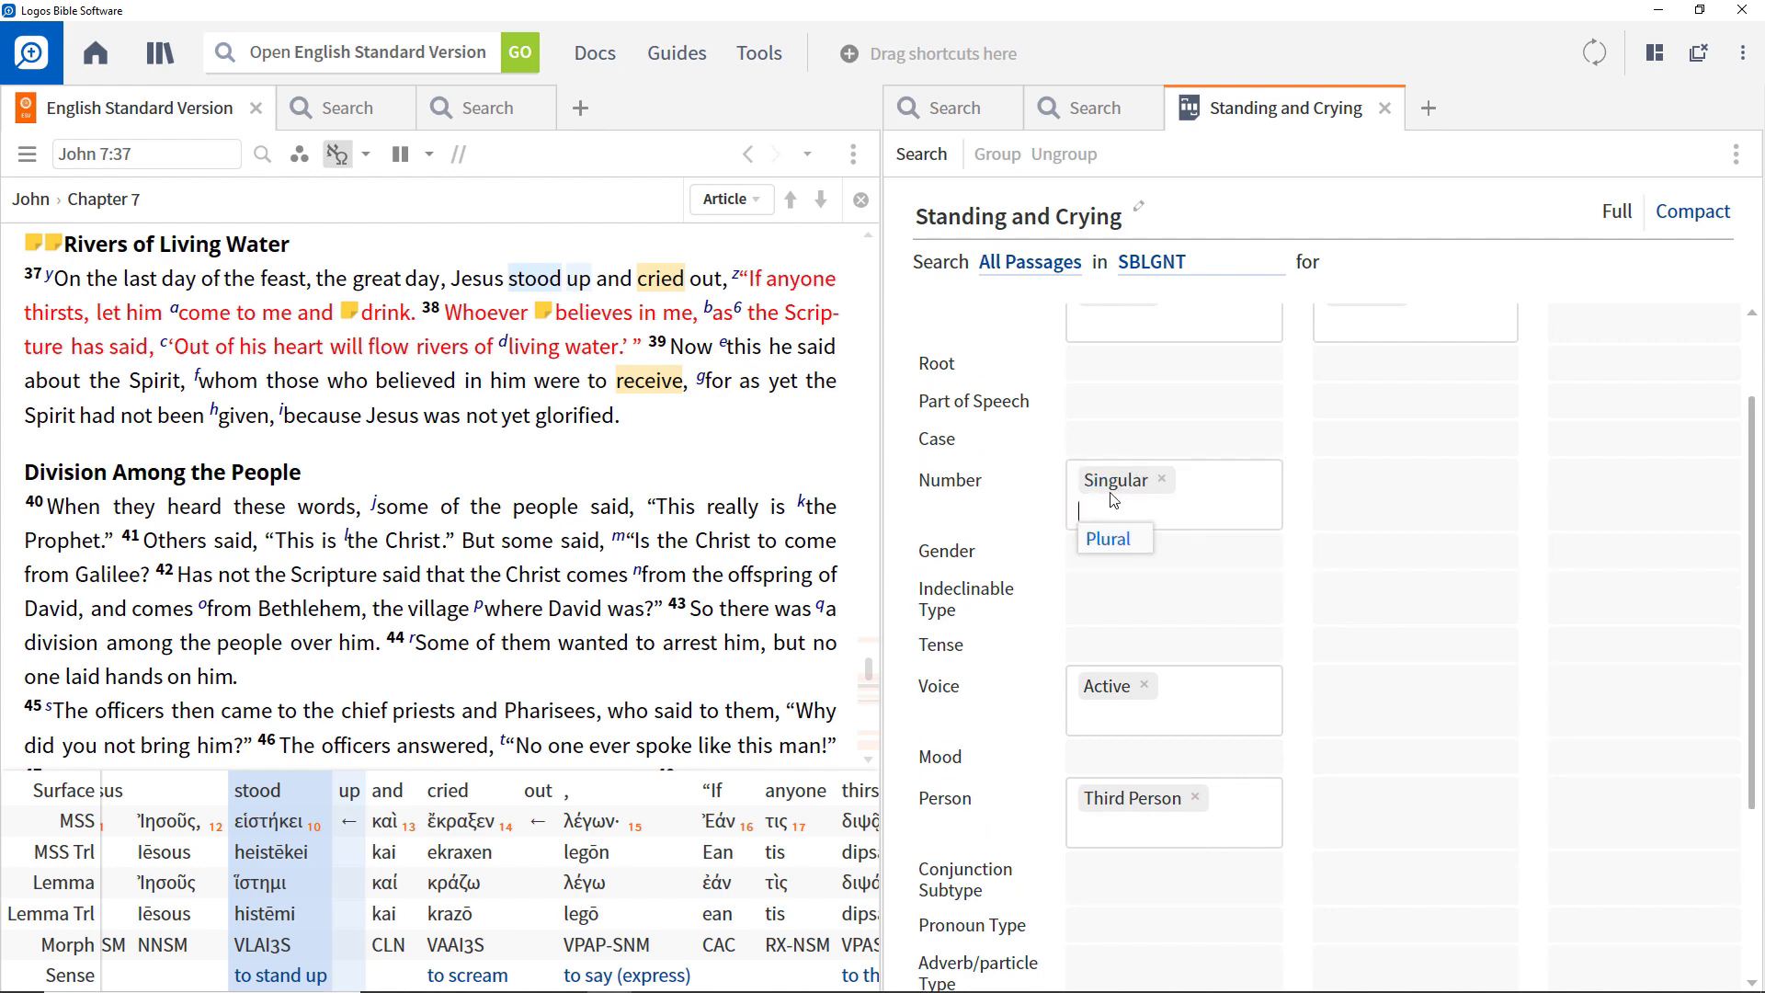
left_click(910, 158)
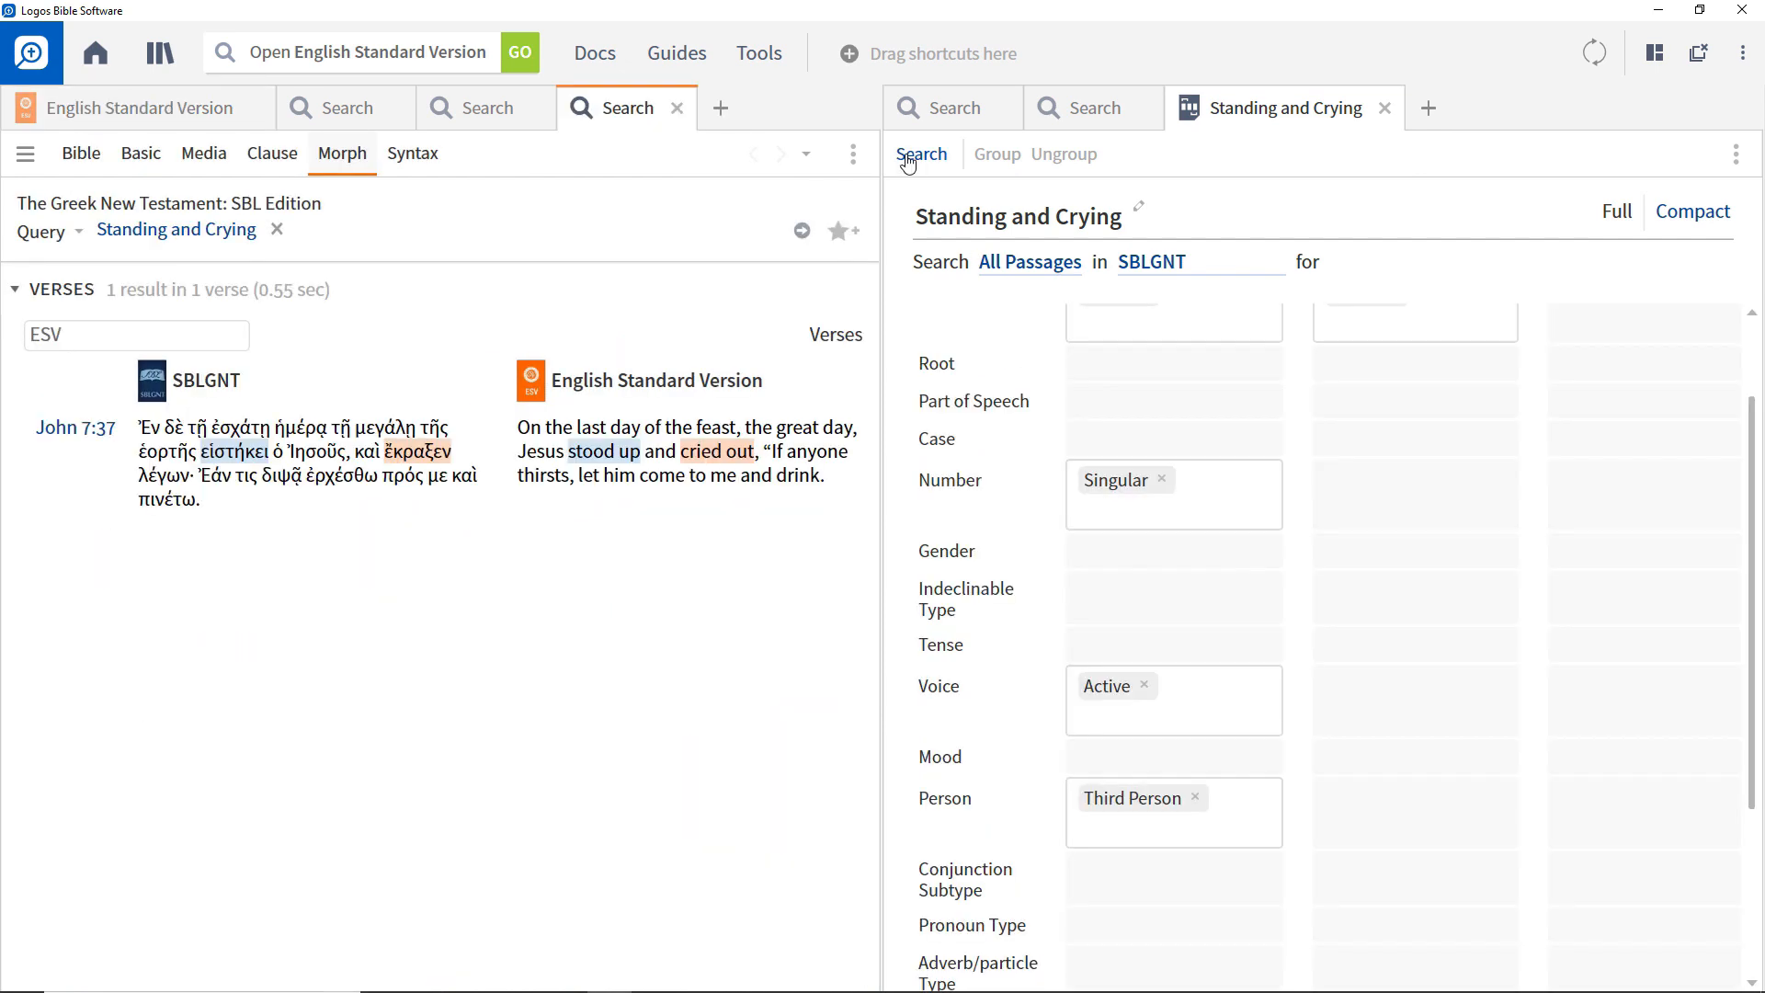